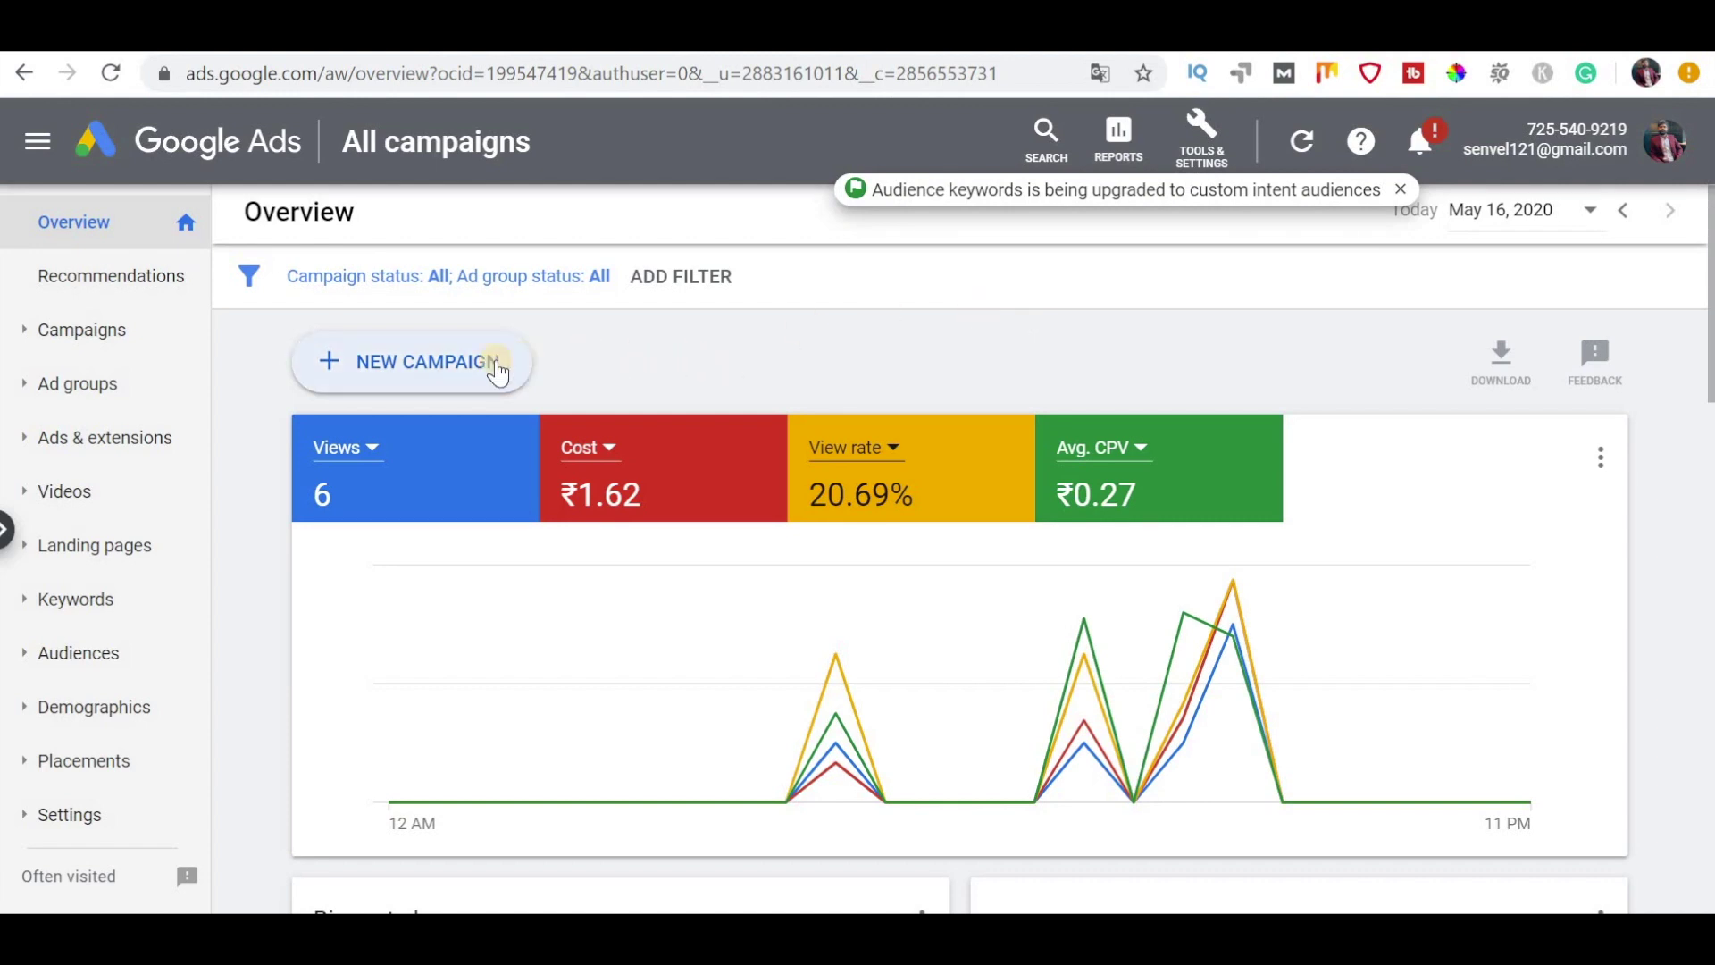
Step: Start a new campaign with the Sales goal and choose Display as the campaign type
{"action": "left_click", "coordinate": [473, 371]}
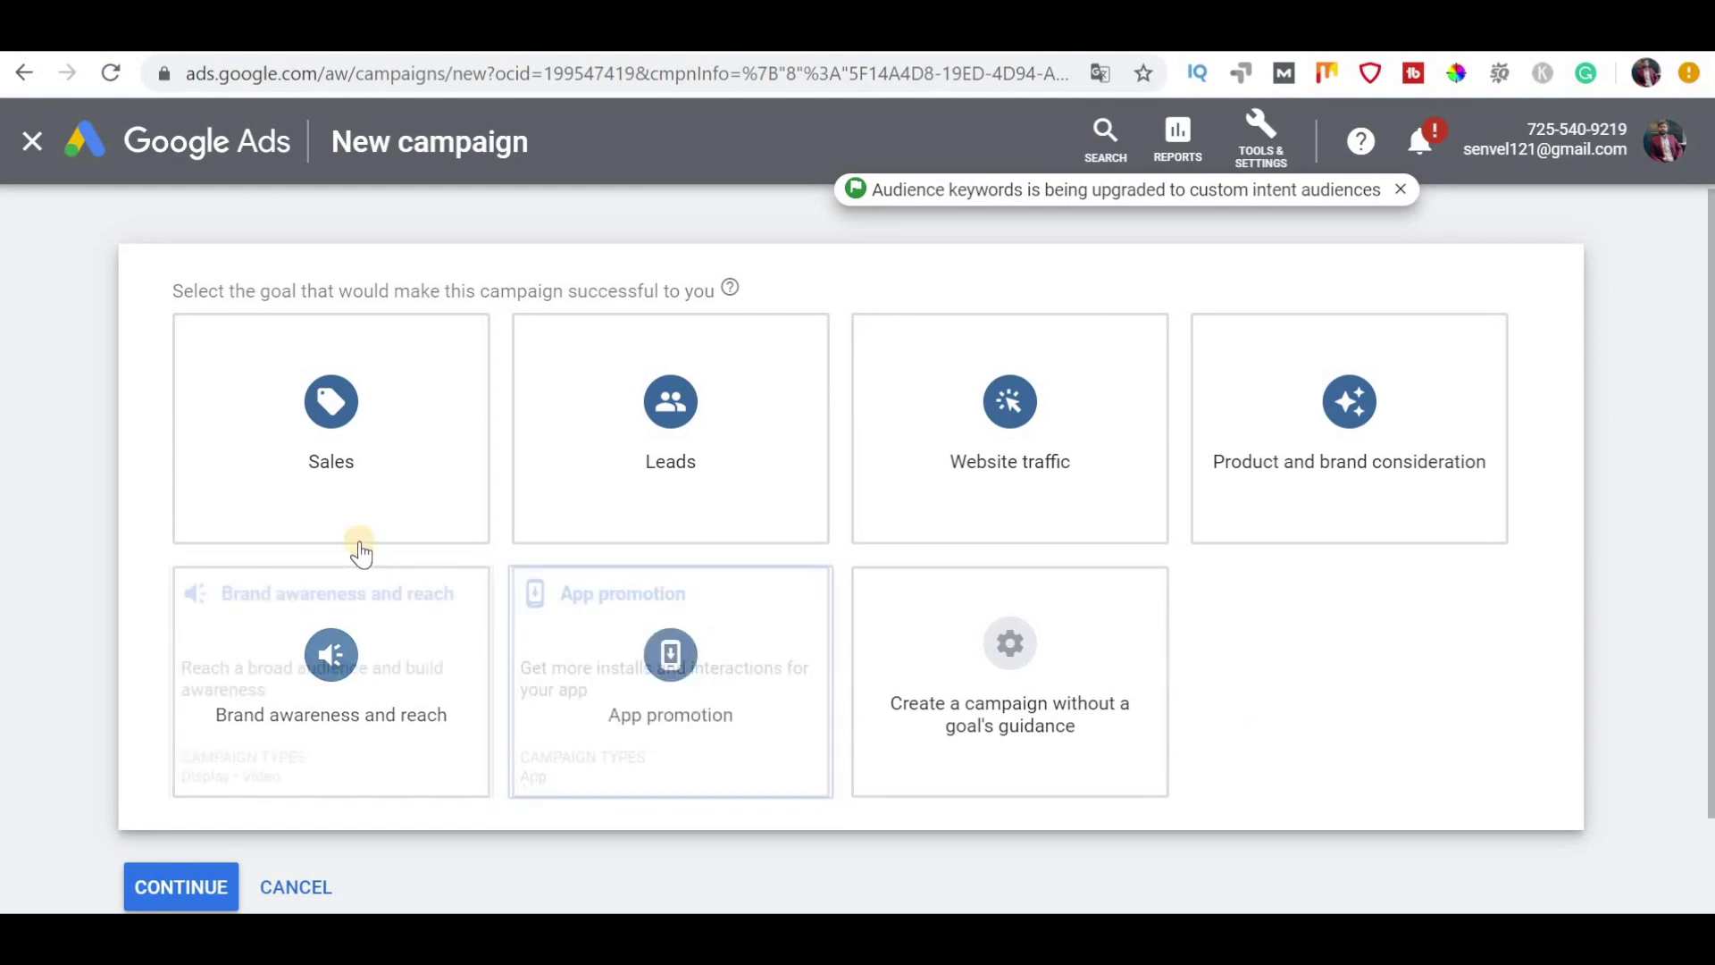
{"action": "left_click", "coordinate": [330, 536]}
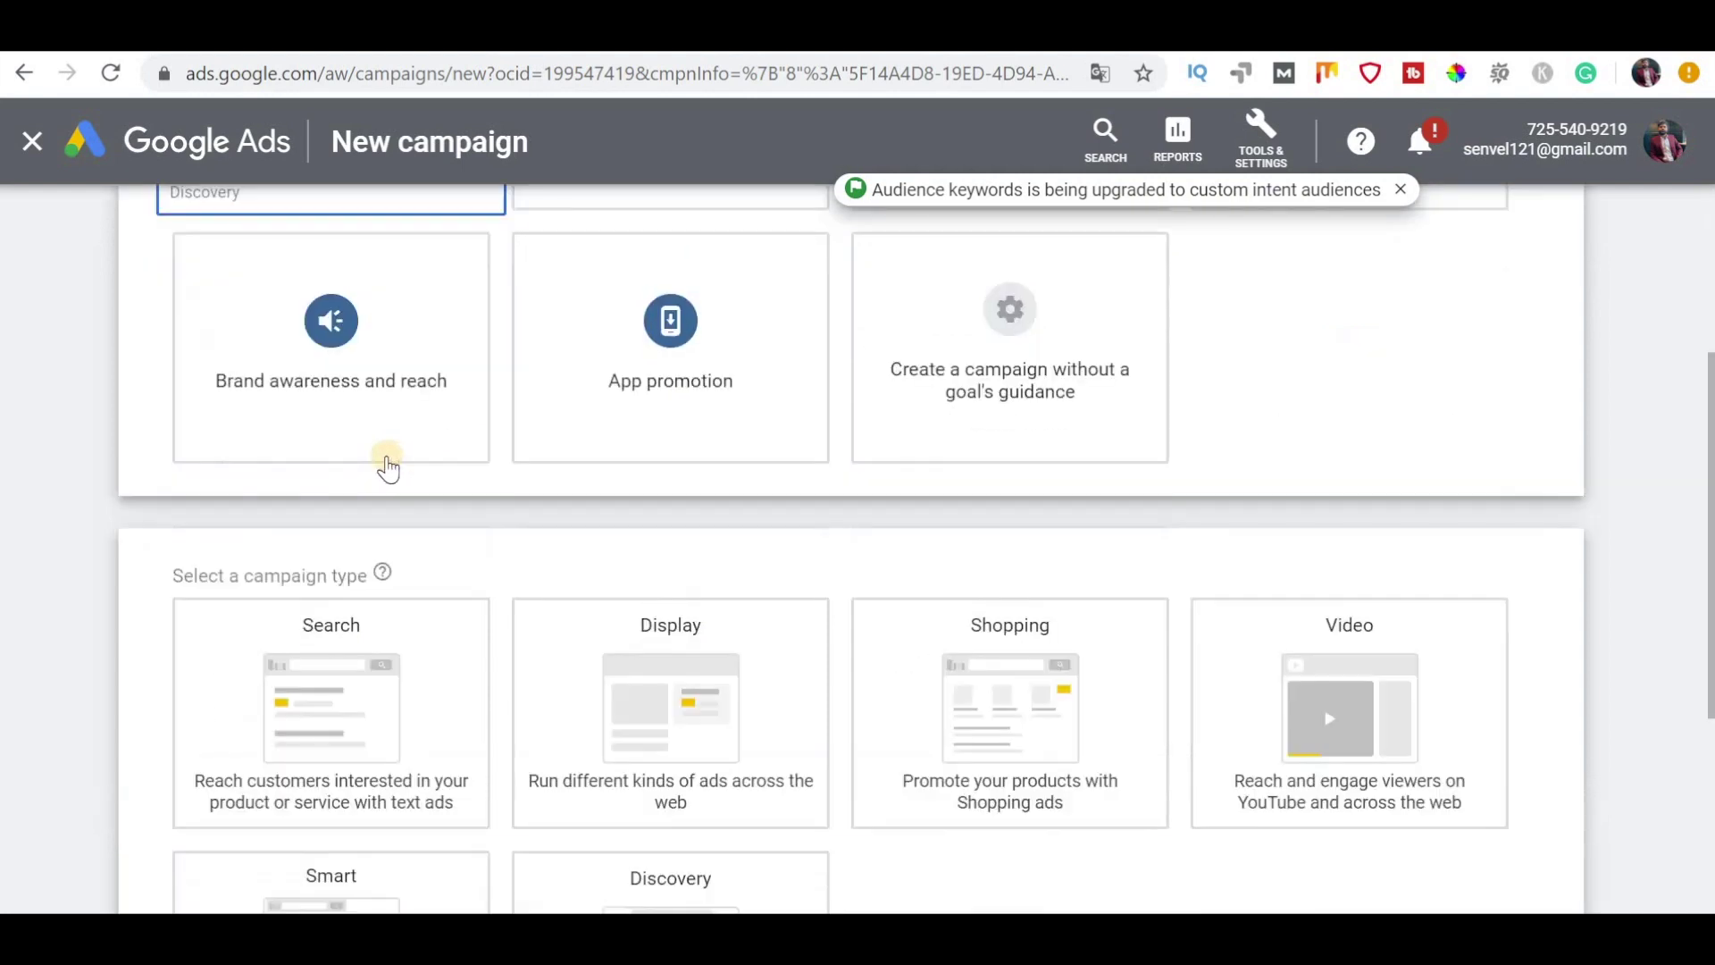
{"action": "left_click", "coordinate": [682, 501]}
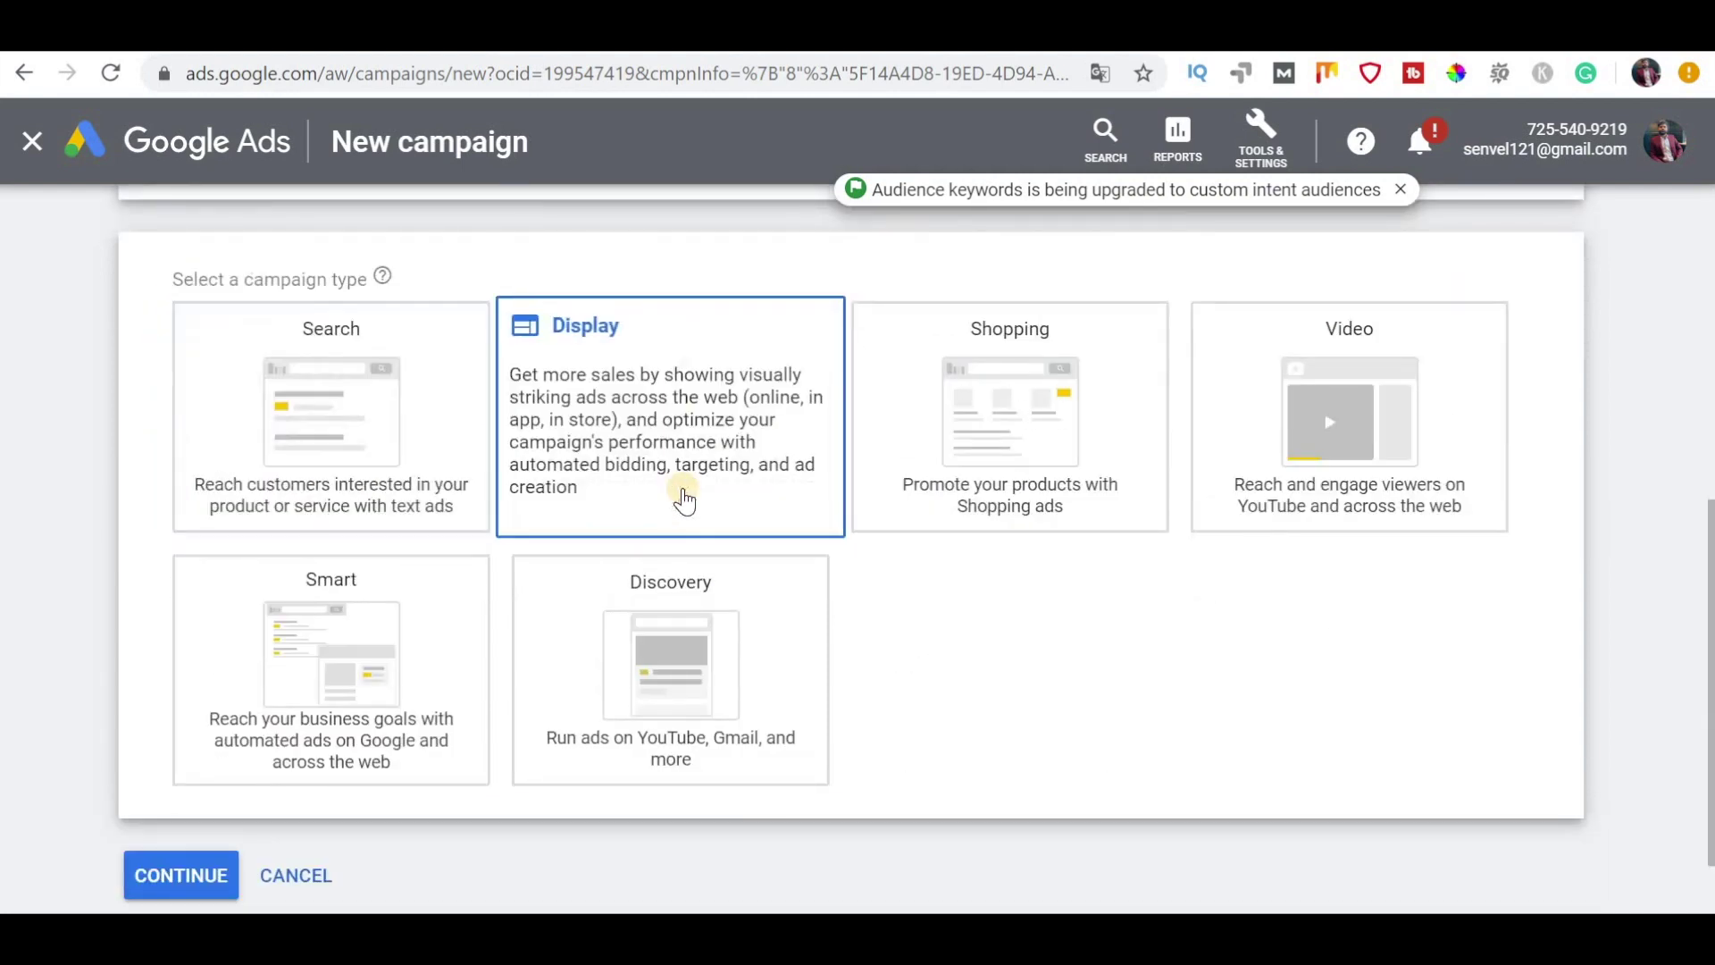
{"action": "left_click", "coordinate": [684, 502]}
{"action": "left_click", "coordinate": [714, 483]}
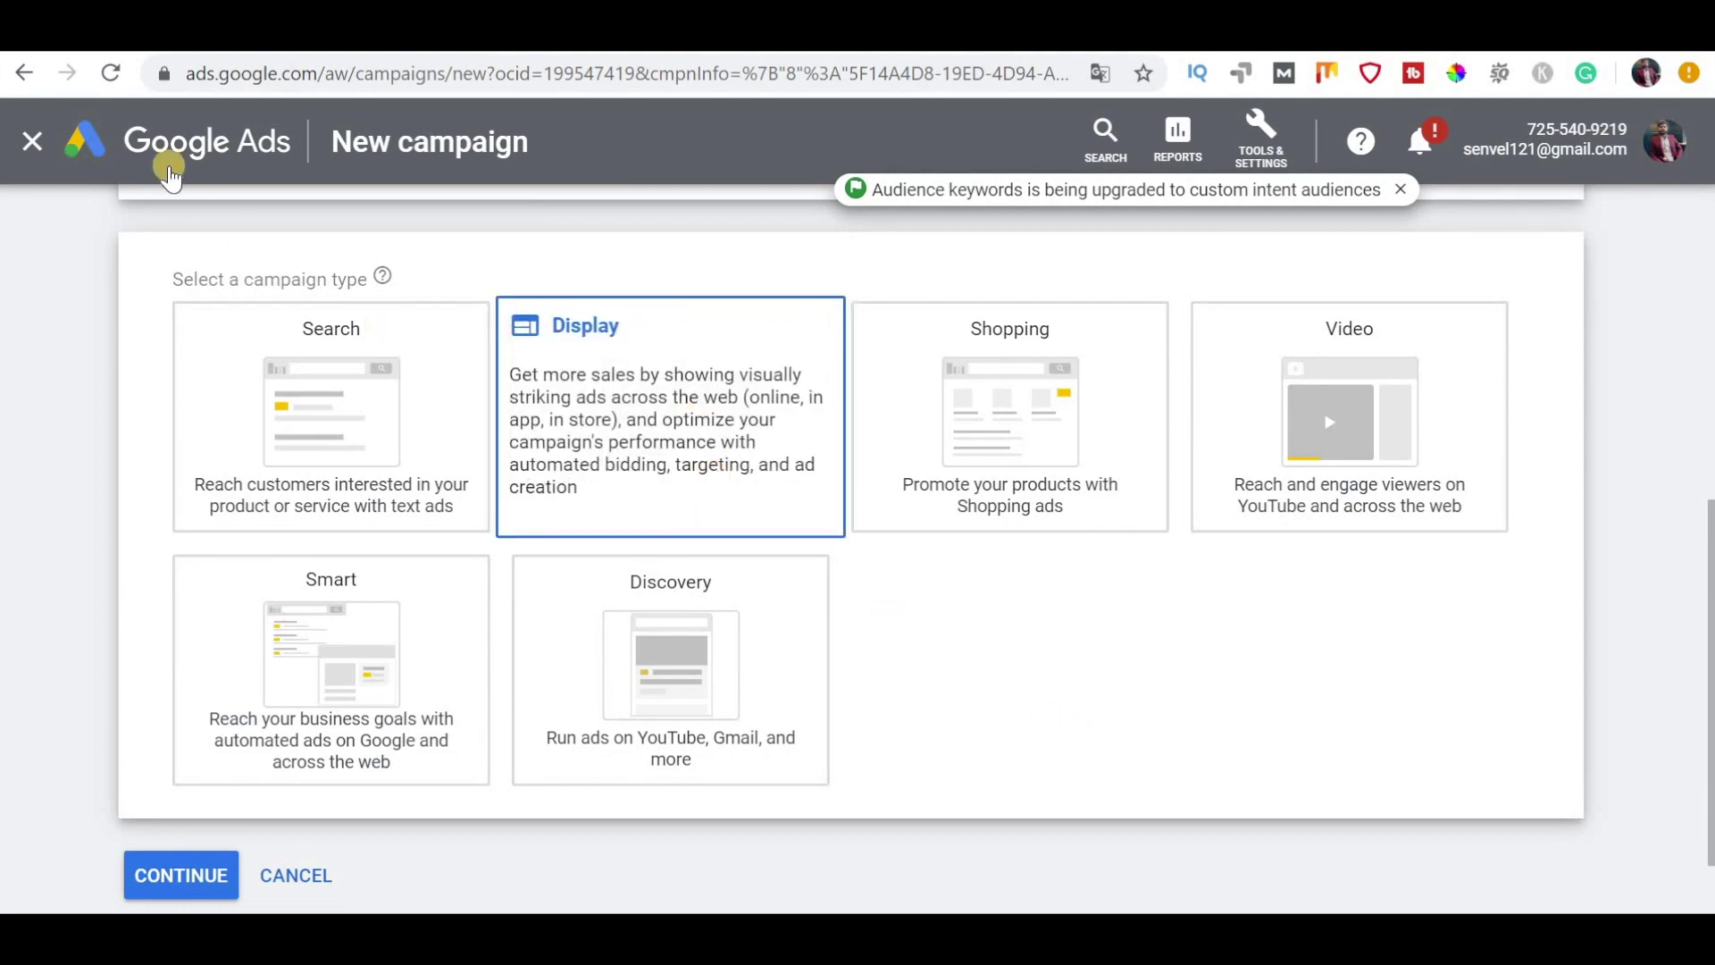
Step: Keep the Smart display campaign subtype, enter digitalsenthil.com as the business website and continue to the campaign settings
{"action": "scroll", "coordinate": [208, 268], "scroll_direction": "down", "scroll_amount": 5}
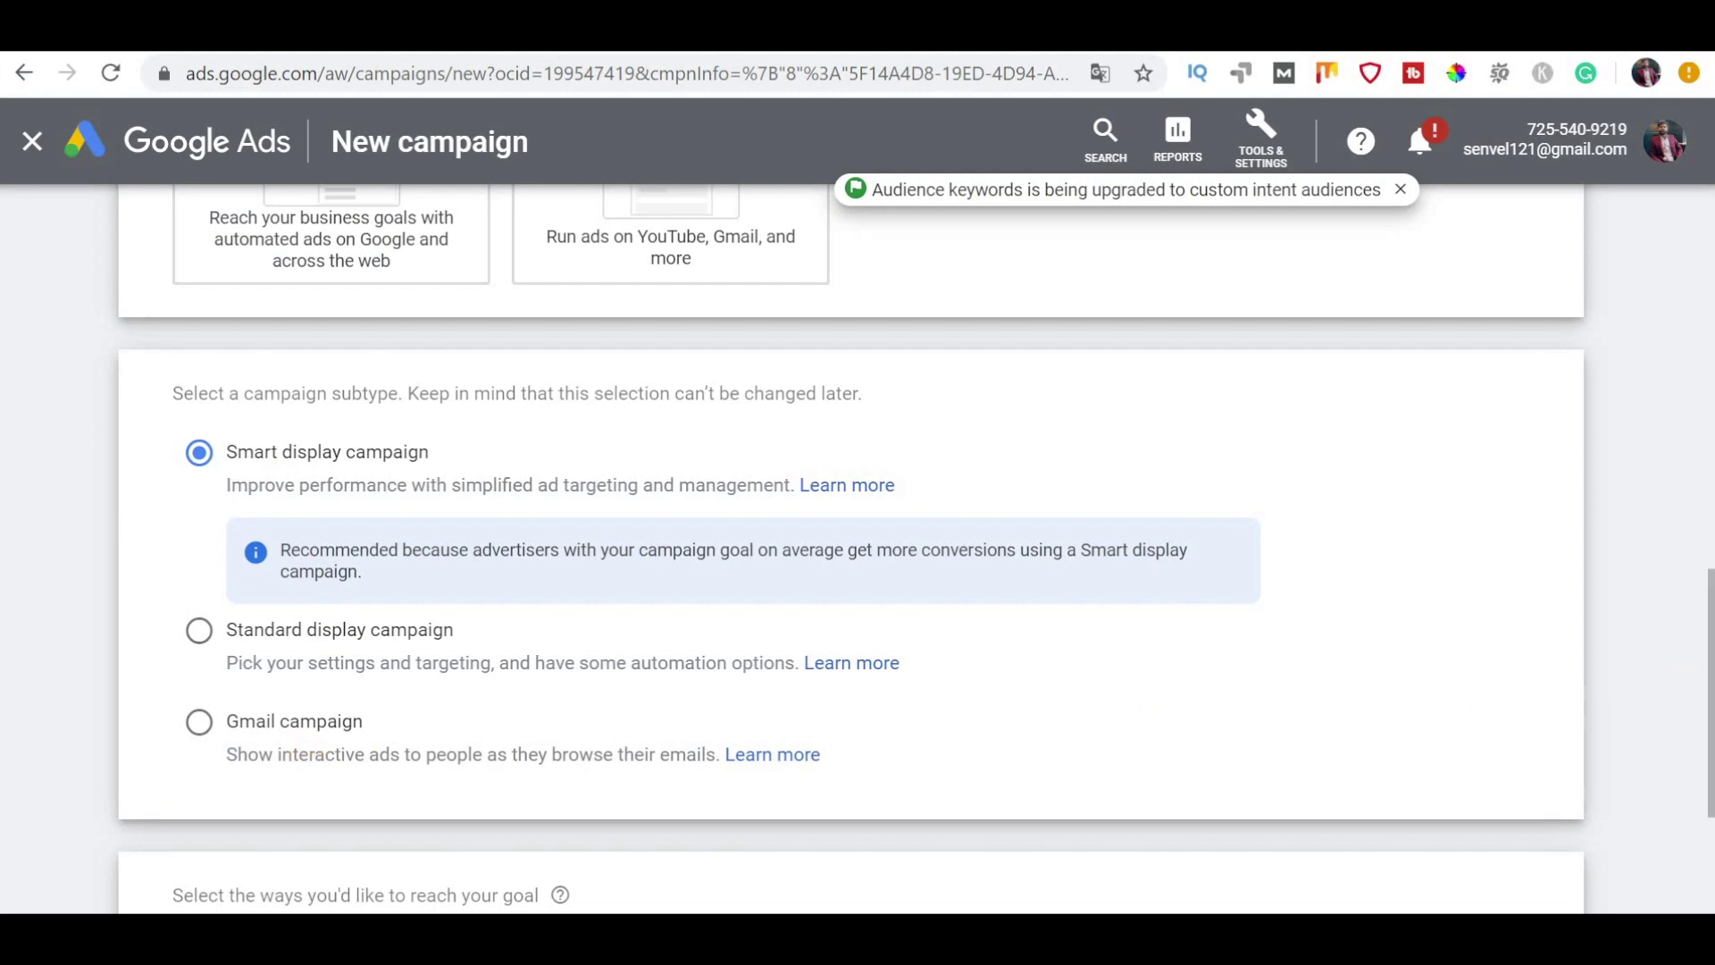
{"action": "left_click_drag", "start_coordinate": [1708, 679], "coordinate": [1708, 756]}
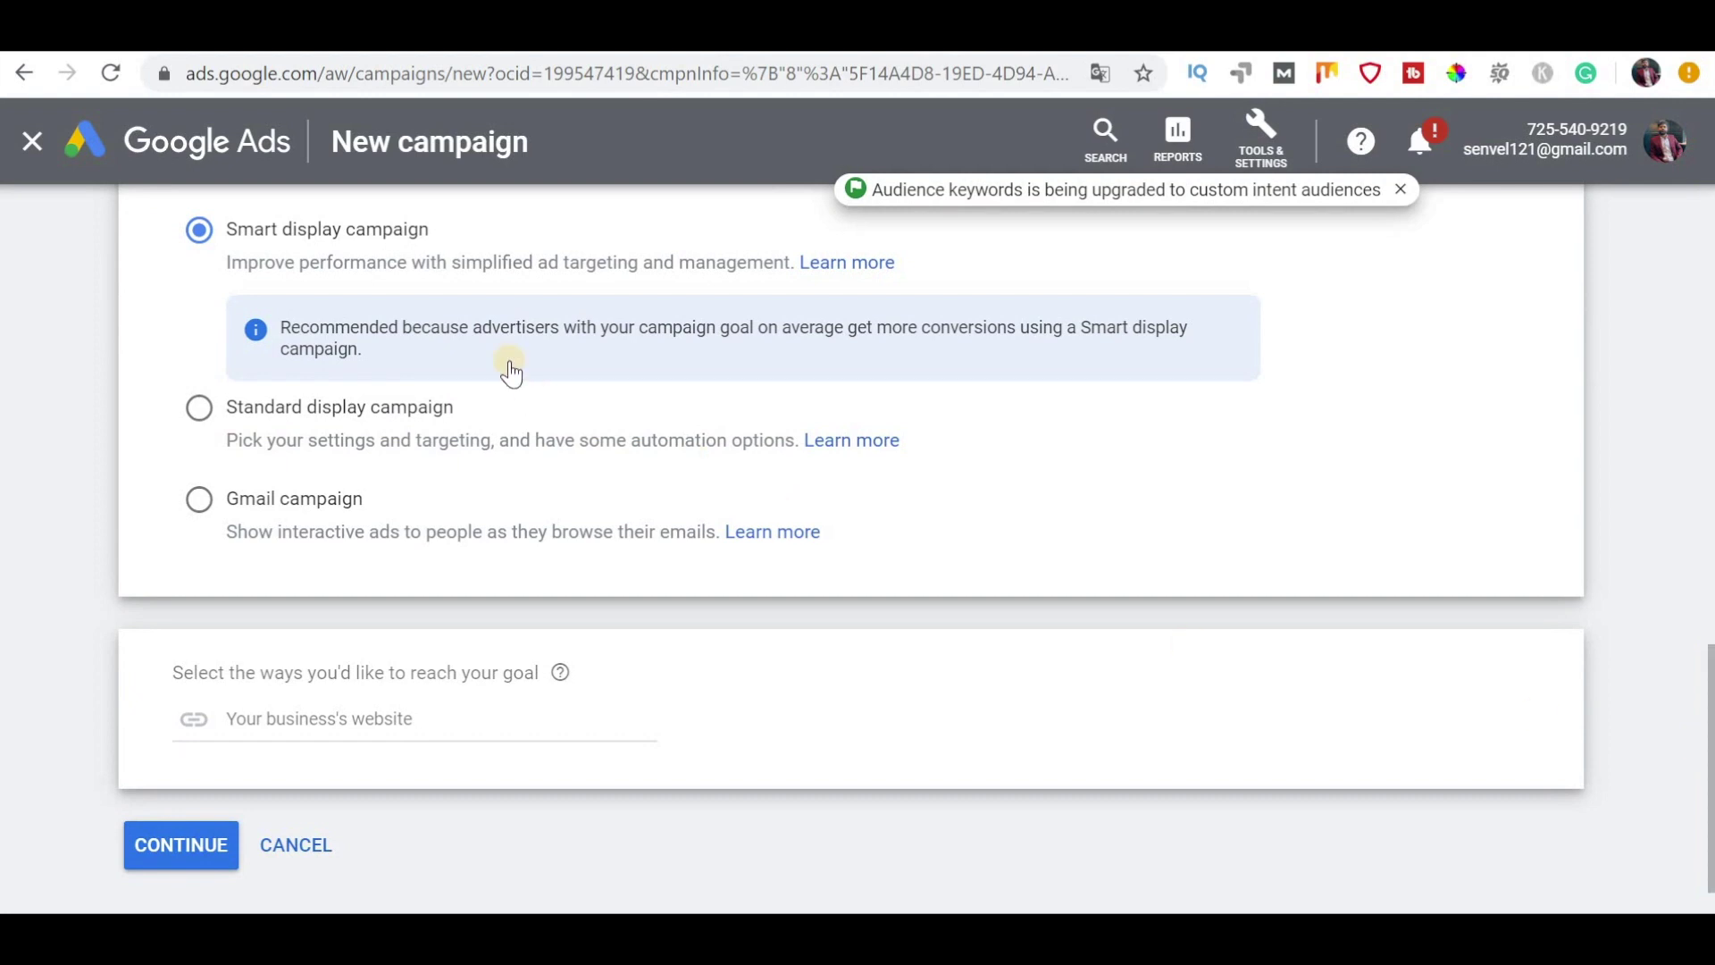
{"action": "left_click", "coordinate": [407, 728]}
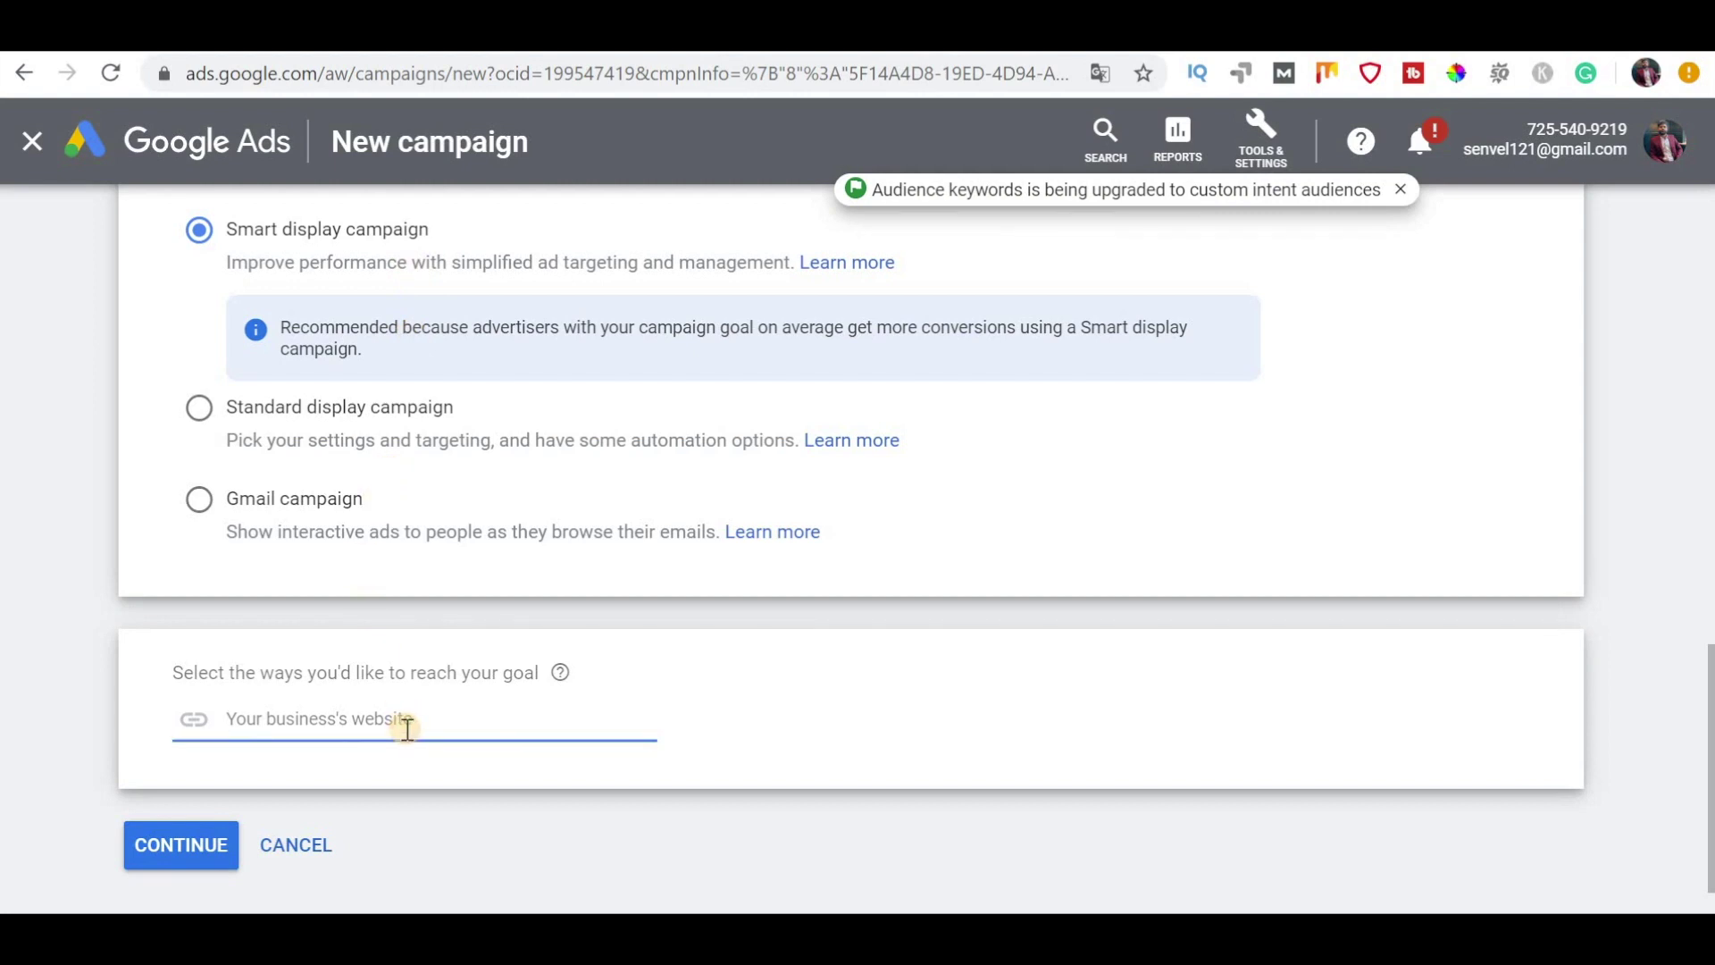
{"action": "type", "text": "digitalsenthil.com"}
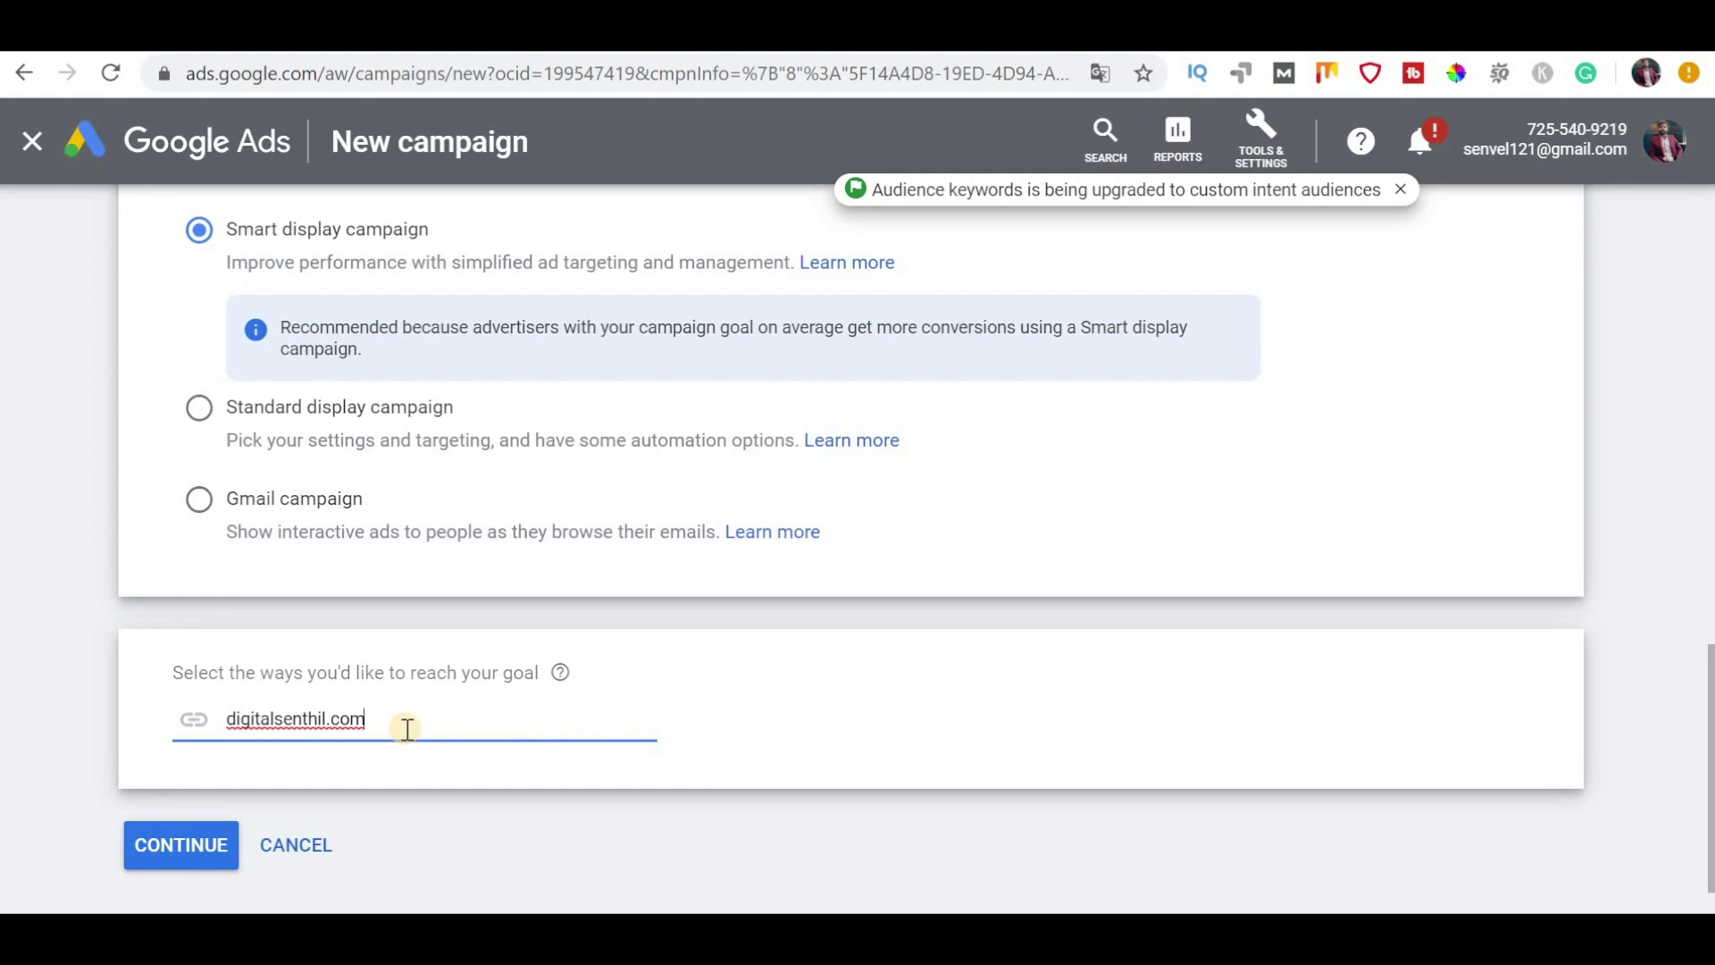
{"action": "left_click", "coordinate": [196, 849]}
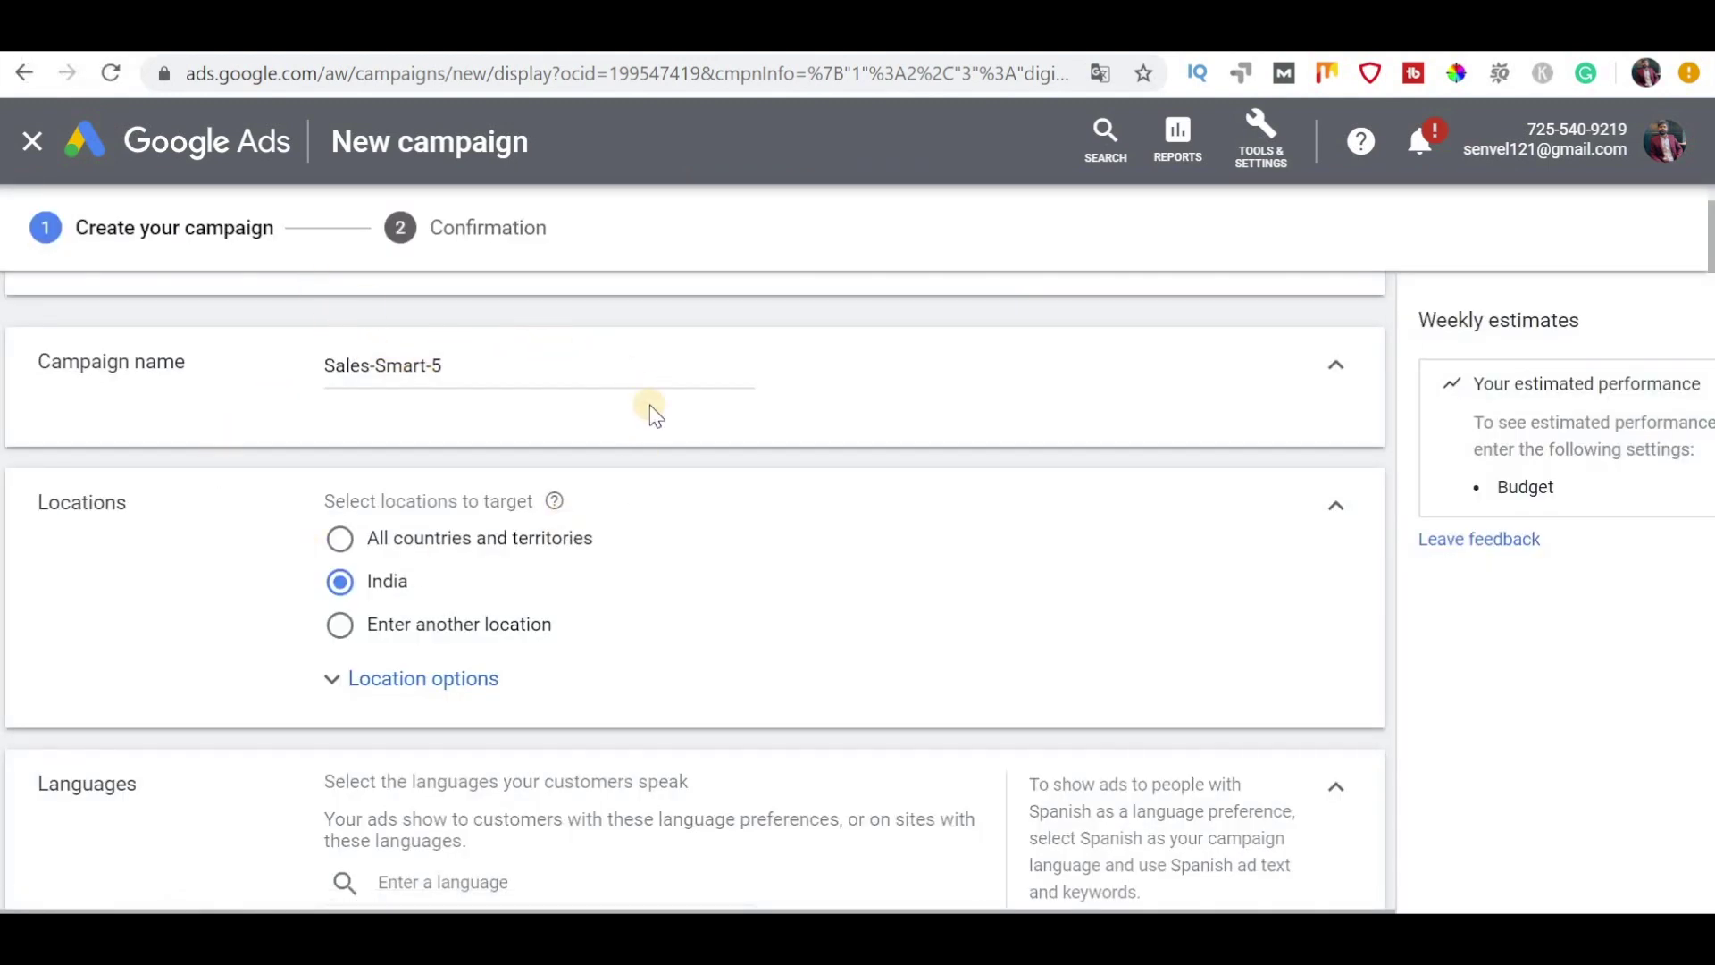
Step: Rename the campaign as "Google Display campaign Tutorial"
{"action": "left_click", "coordinate": [560, 374]}
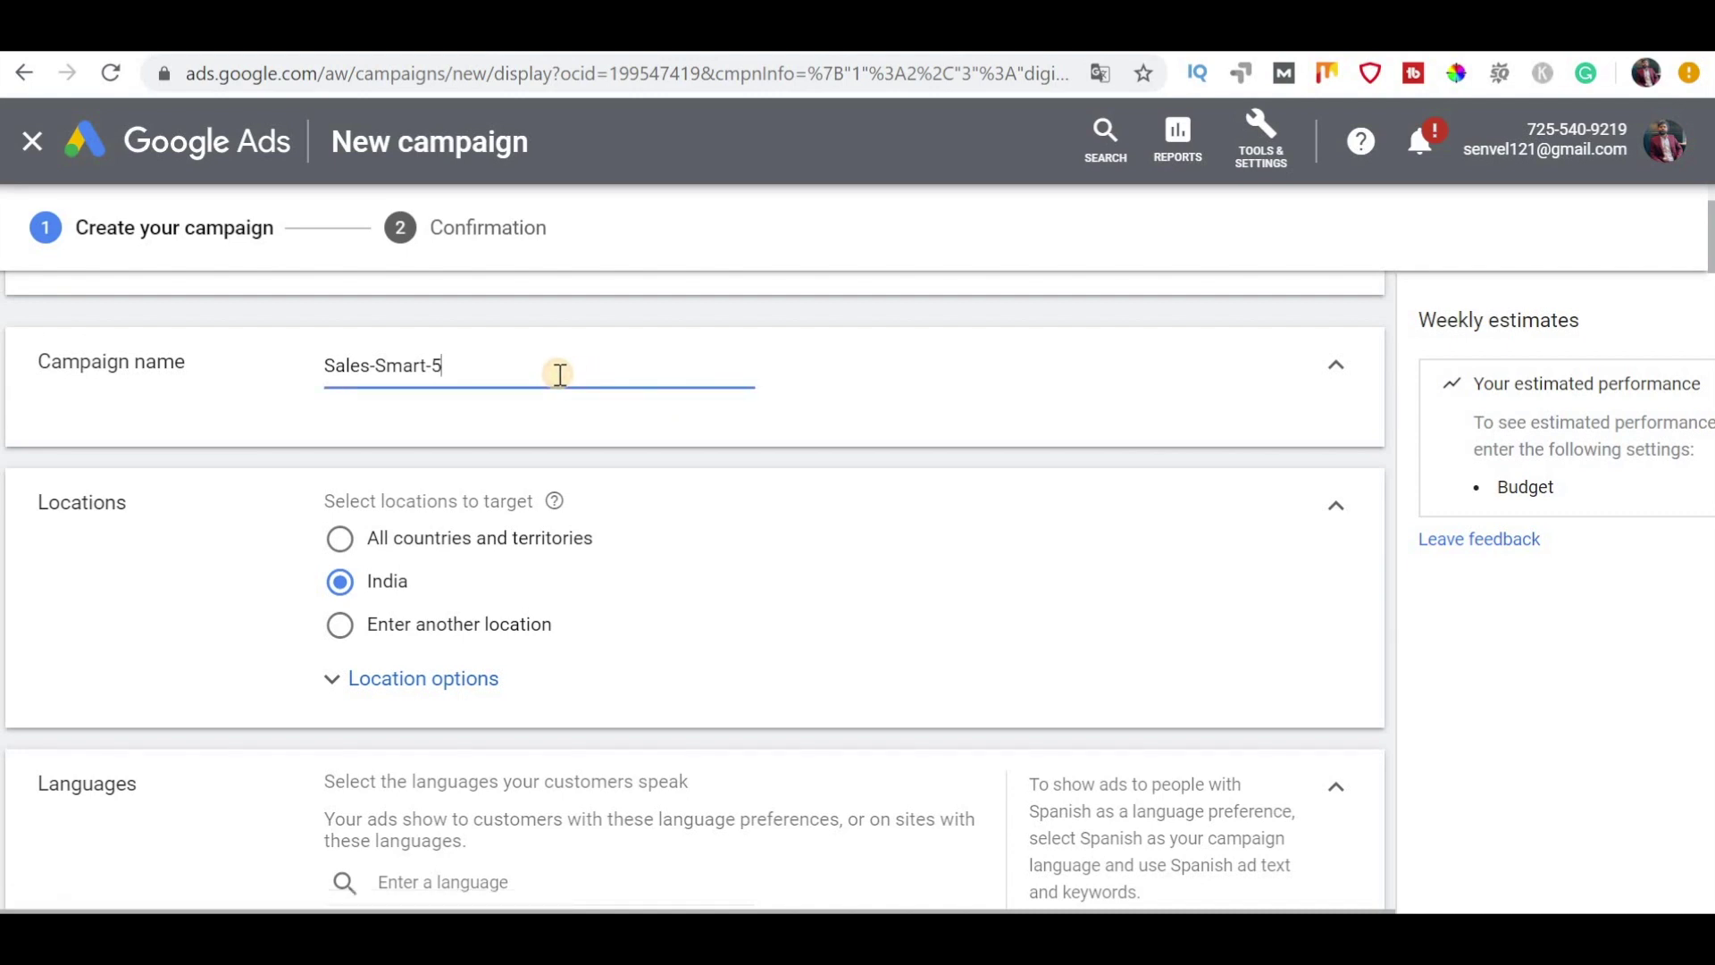
{"action": "key", "text": "ctrl+a"}
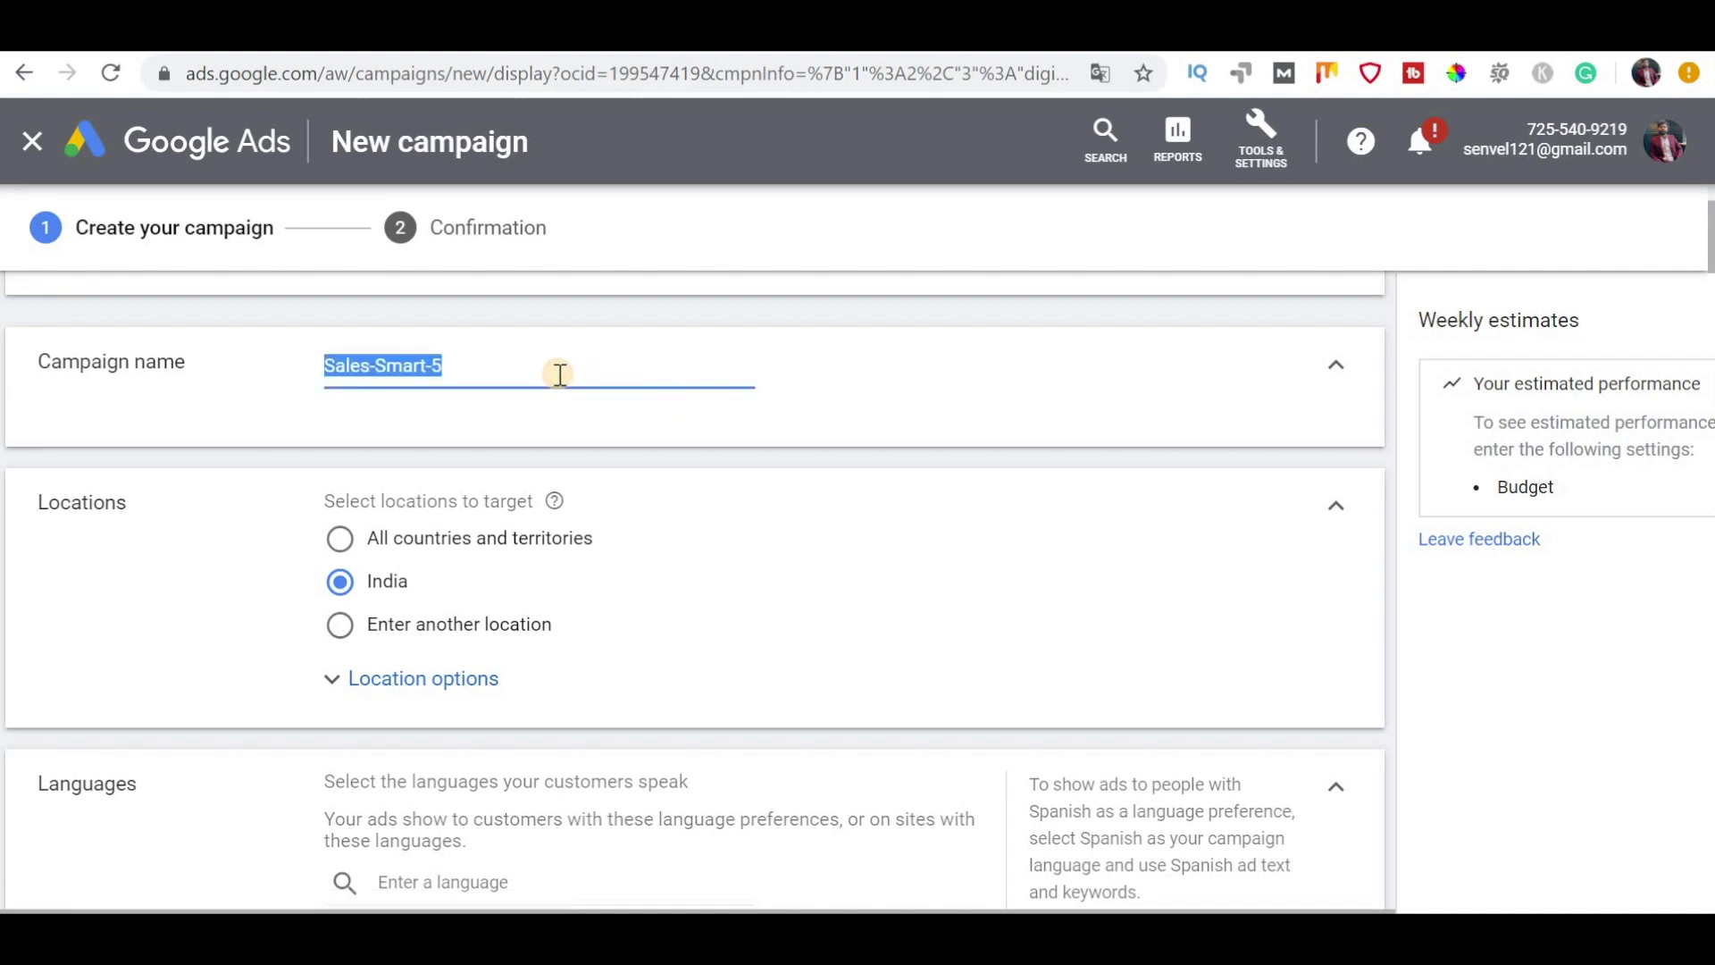
{"action": "type", "text": "Google "}
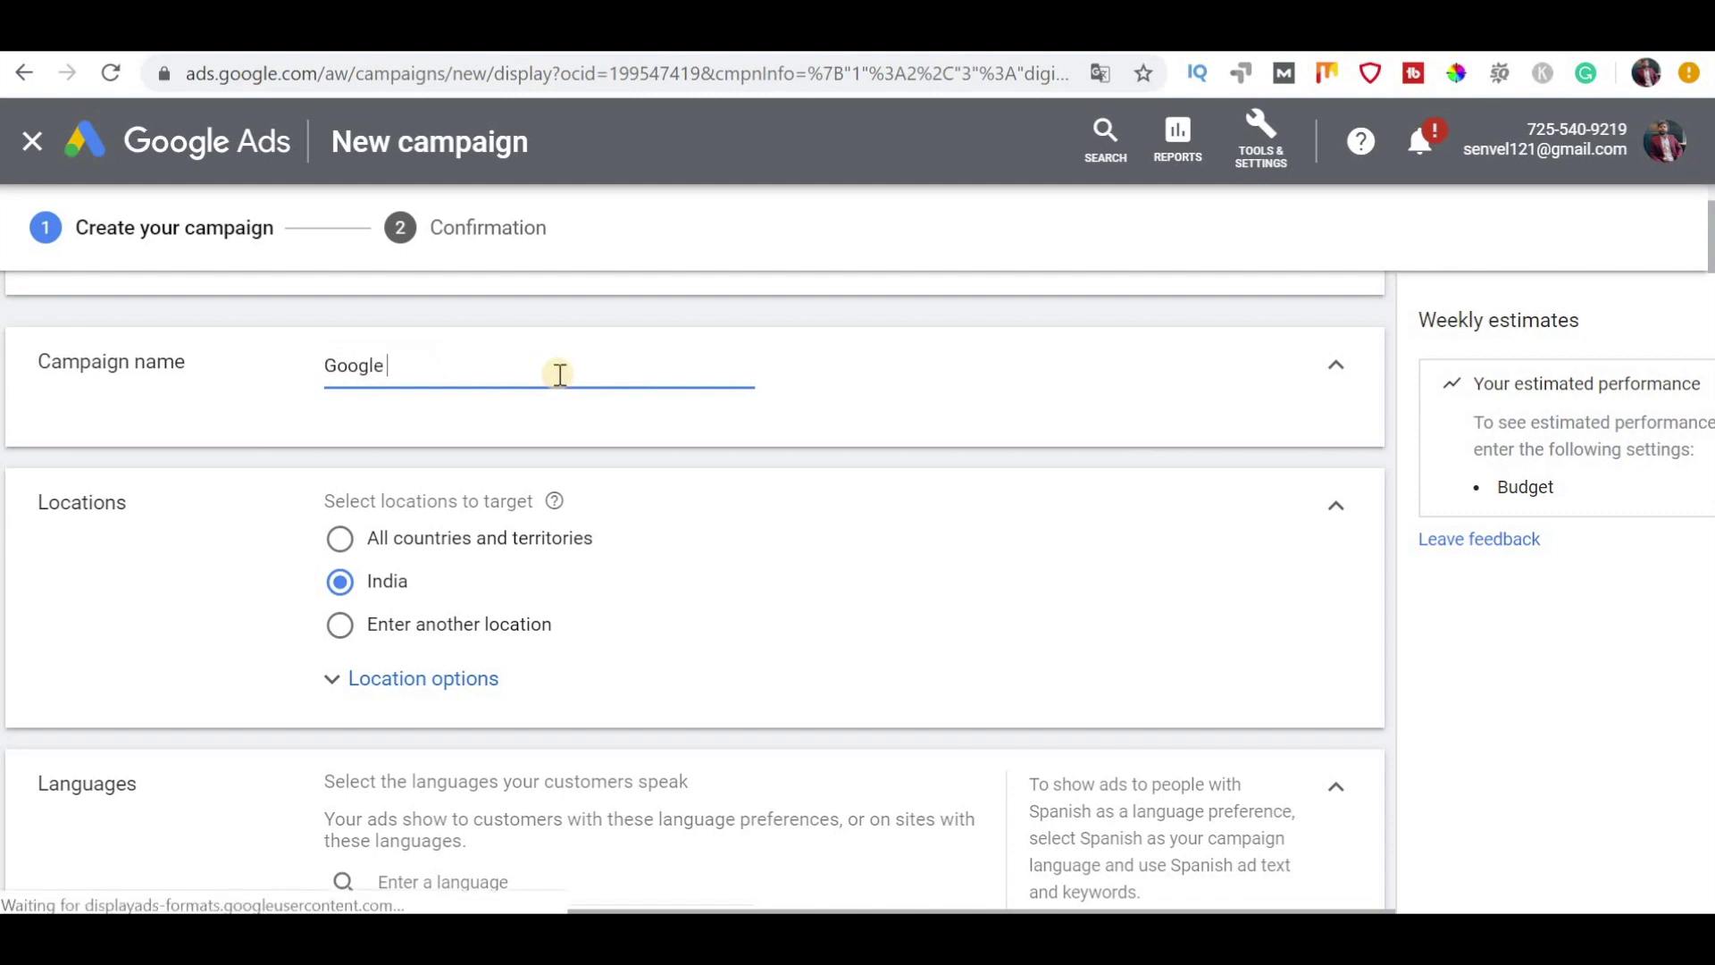
{"action": "type", "text": "Display c"}
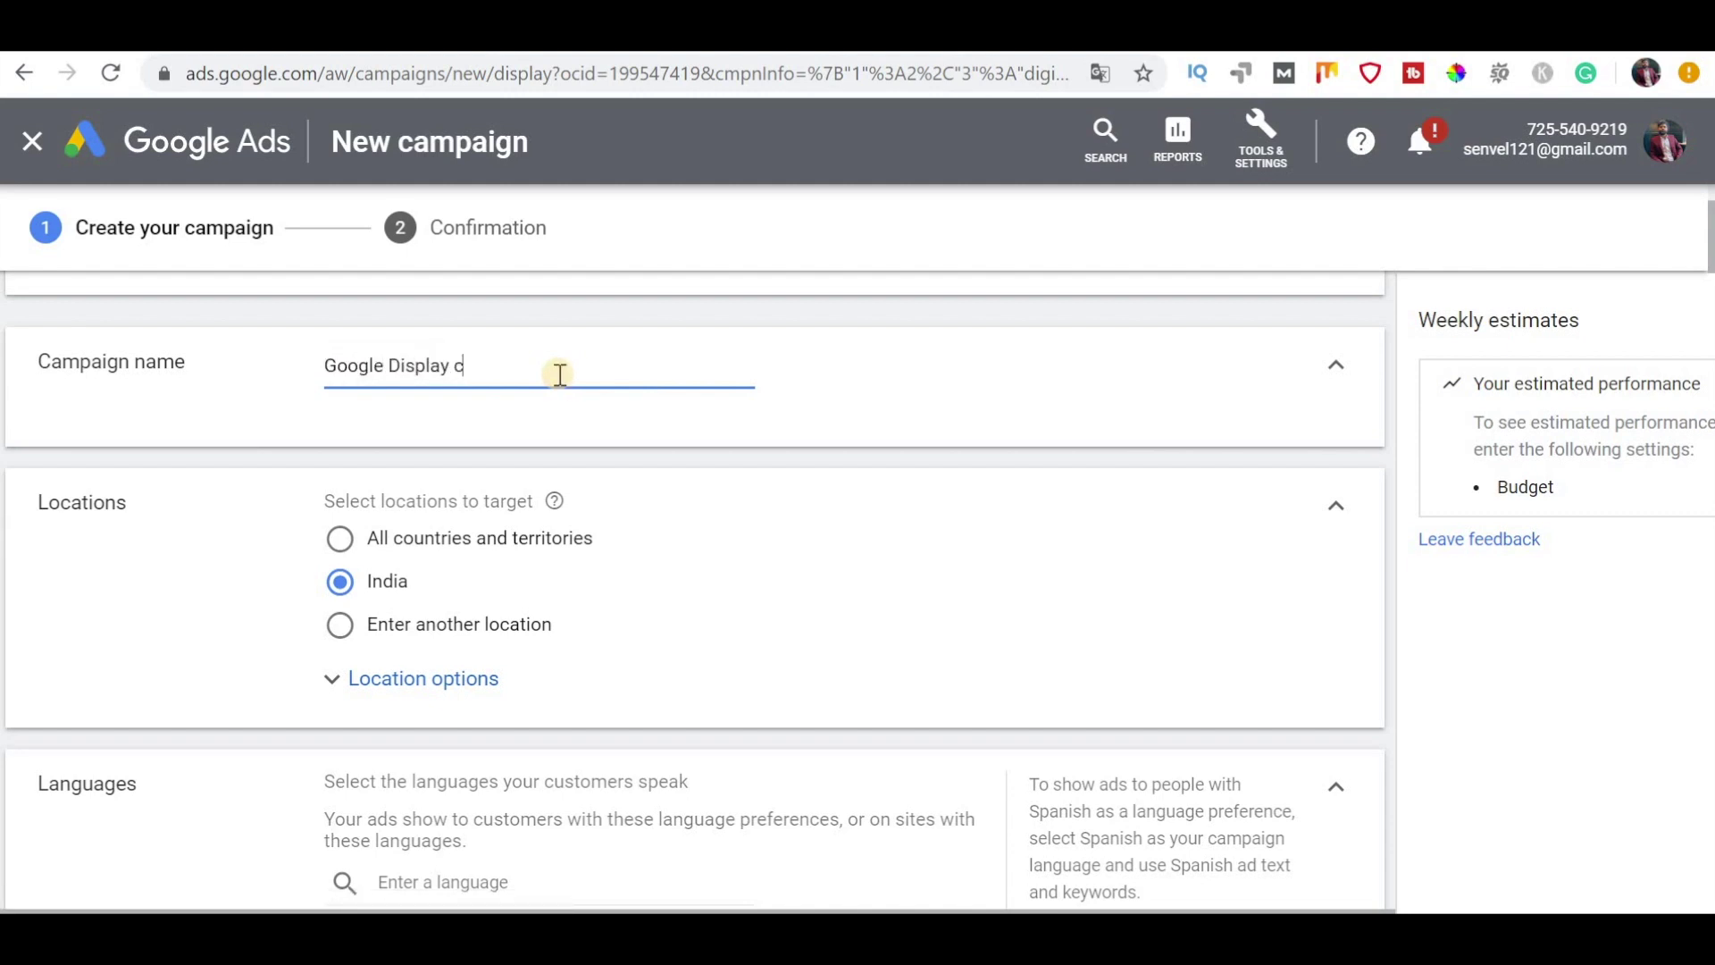
{"action": "type", "text": "ampaign Tutorial"}
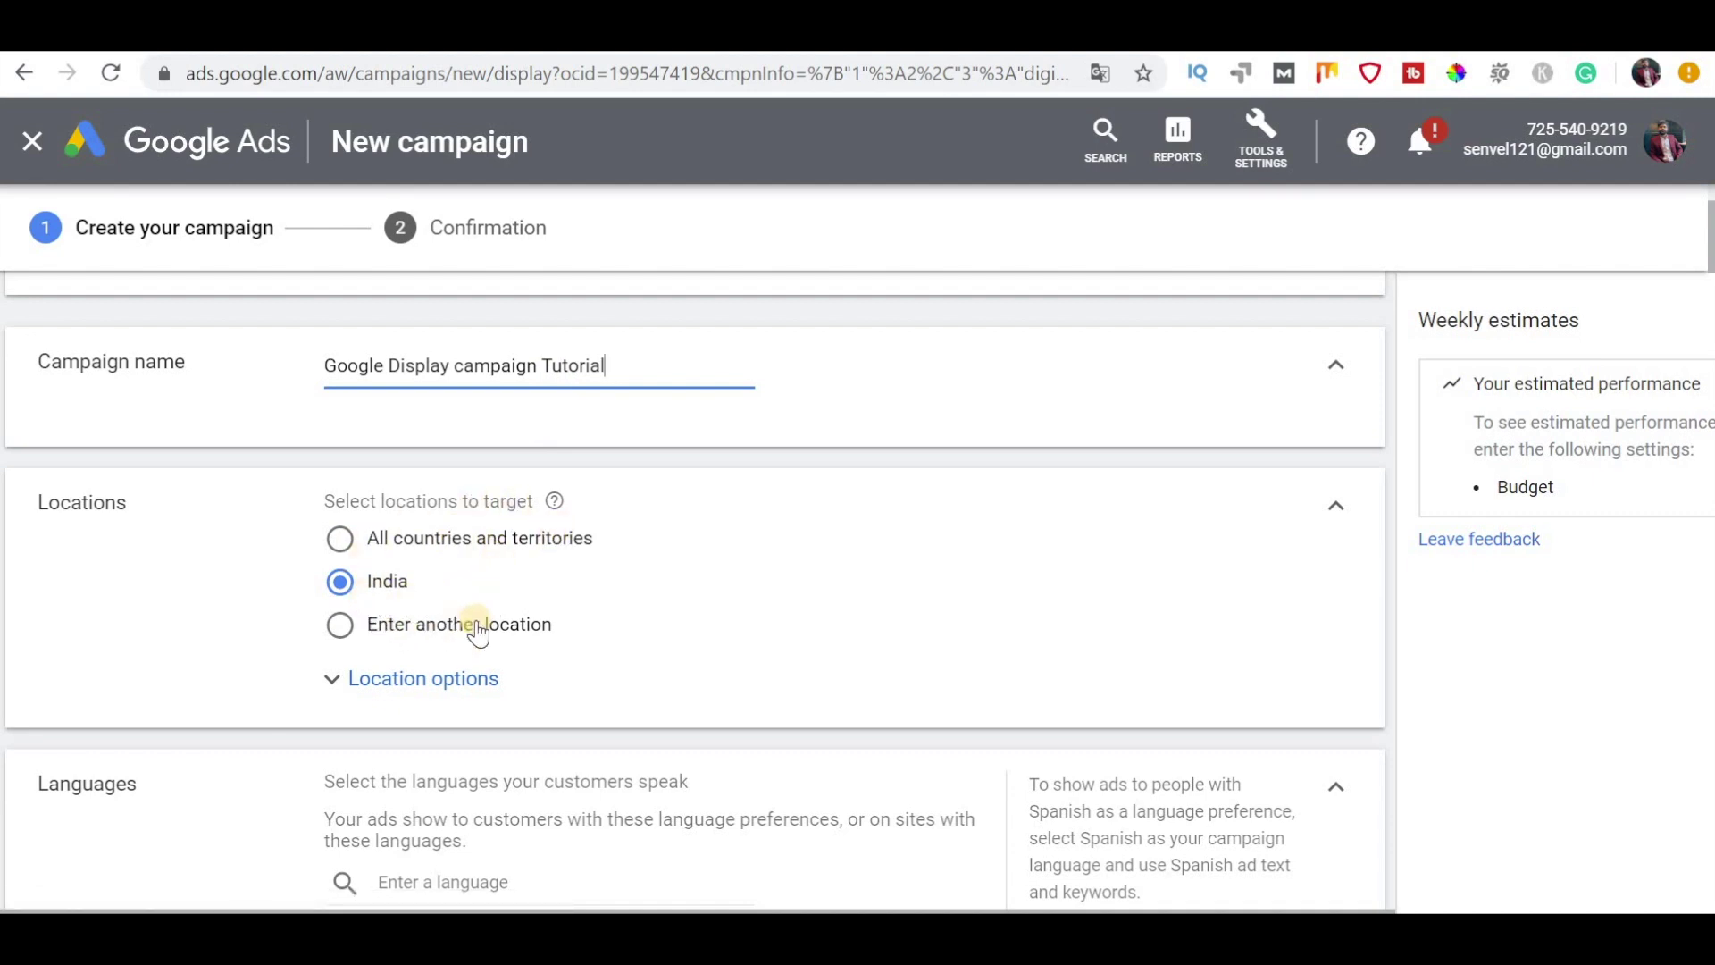
Step: Expand the location options for review with India kept as the target, and add Tamil to the campaign languages
{"action": "left_click", "coordinate": [489, 682]}
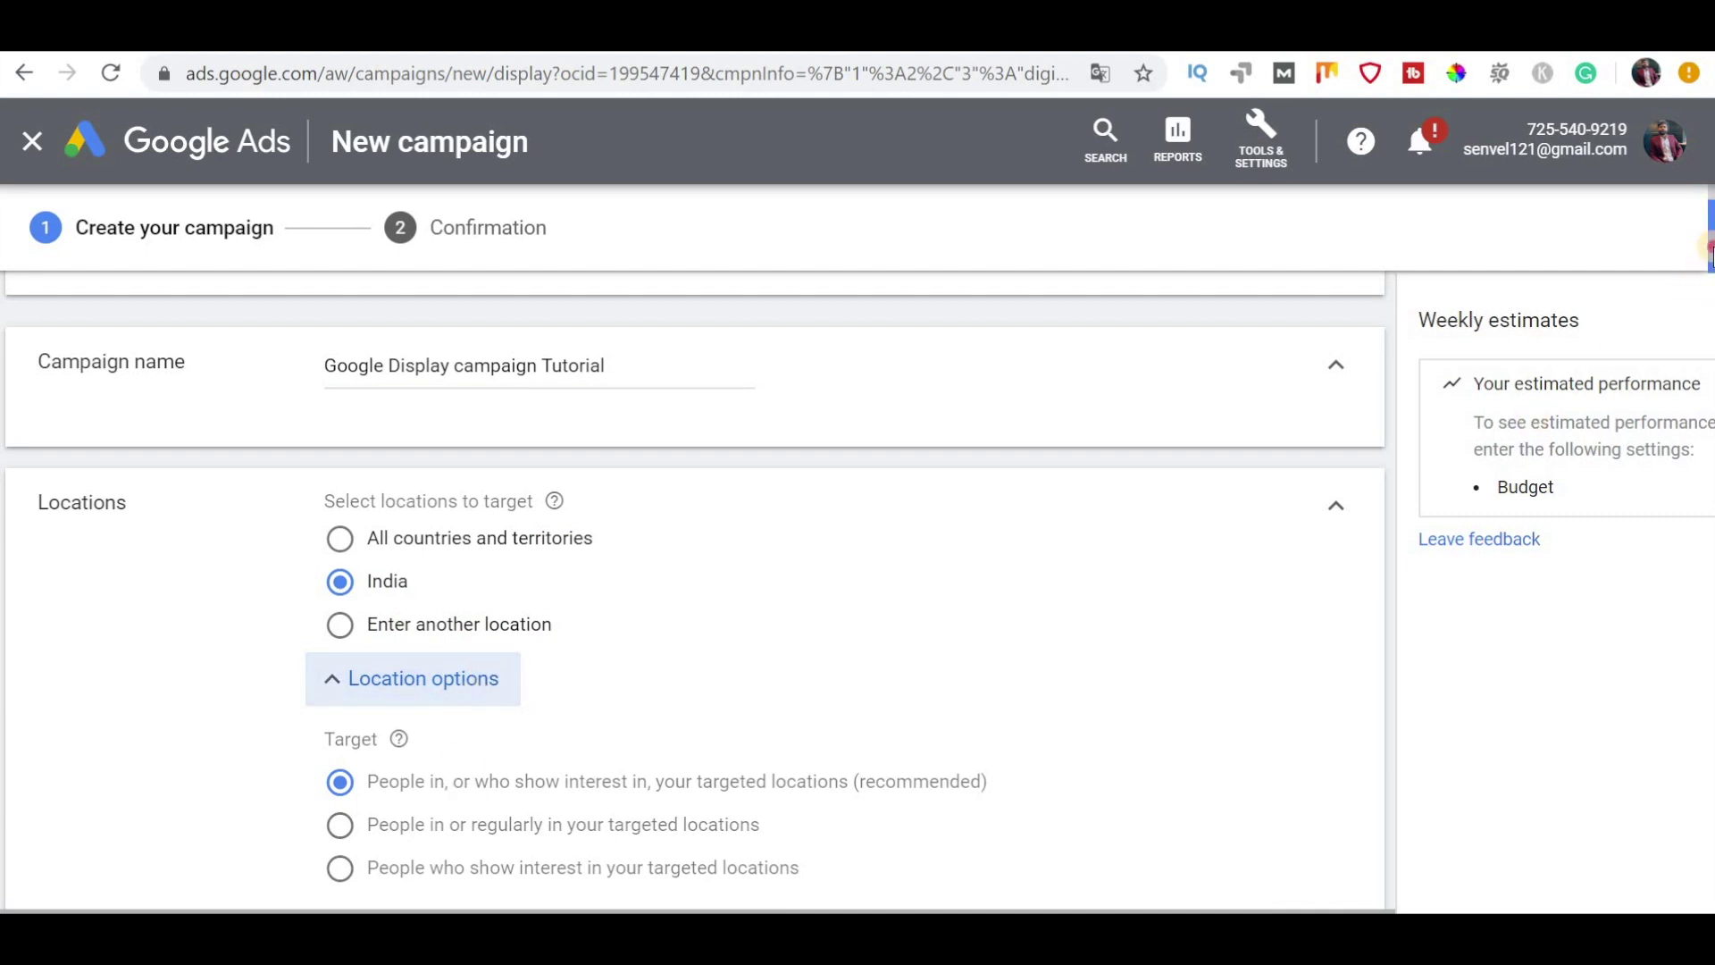
{"action": "scroll", "coordinate": [1710, 246], "scroll_direction": "down", "scroll_amount": 2}
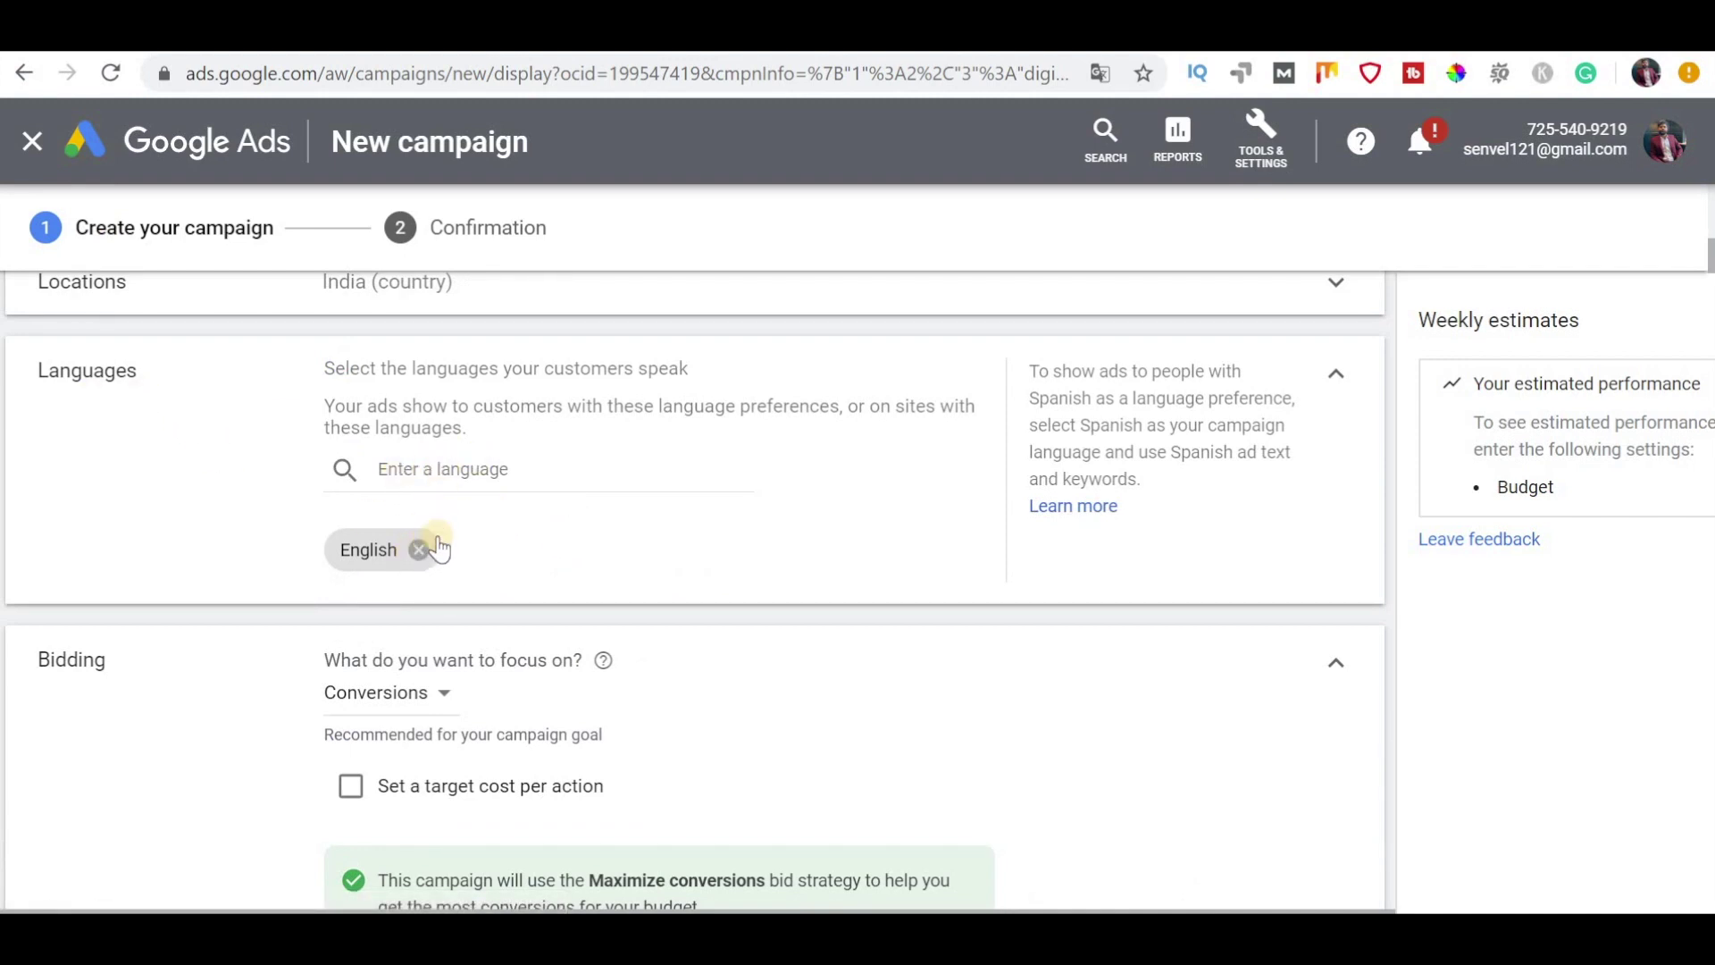
{"action": "left_click", "coordinate": [528, 470]}
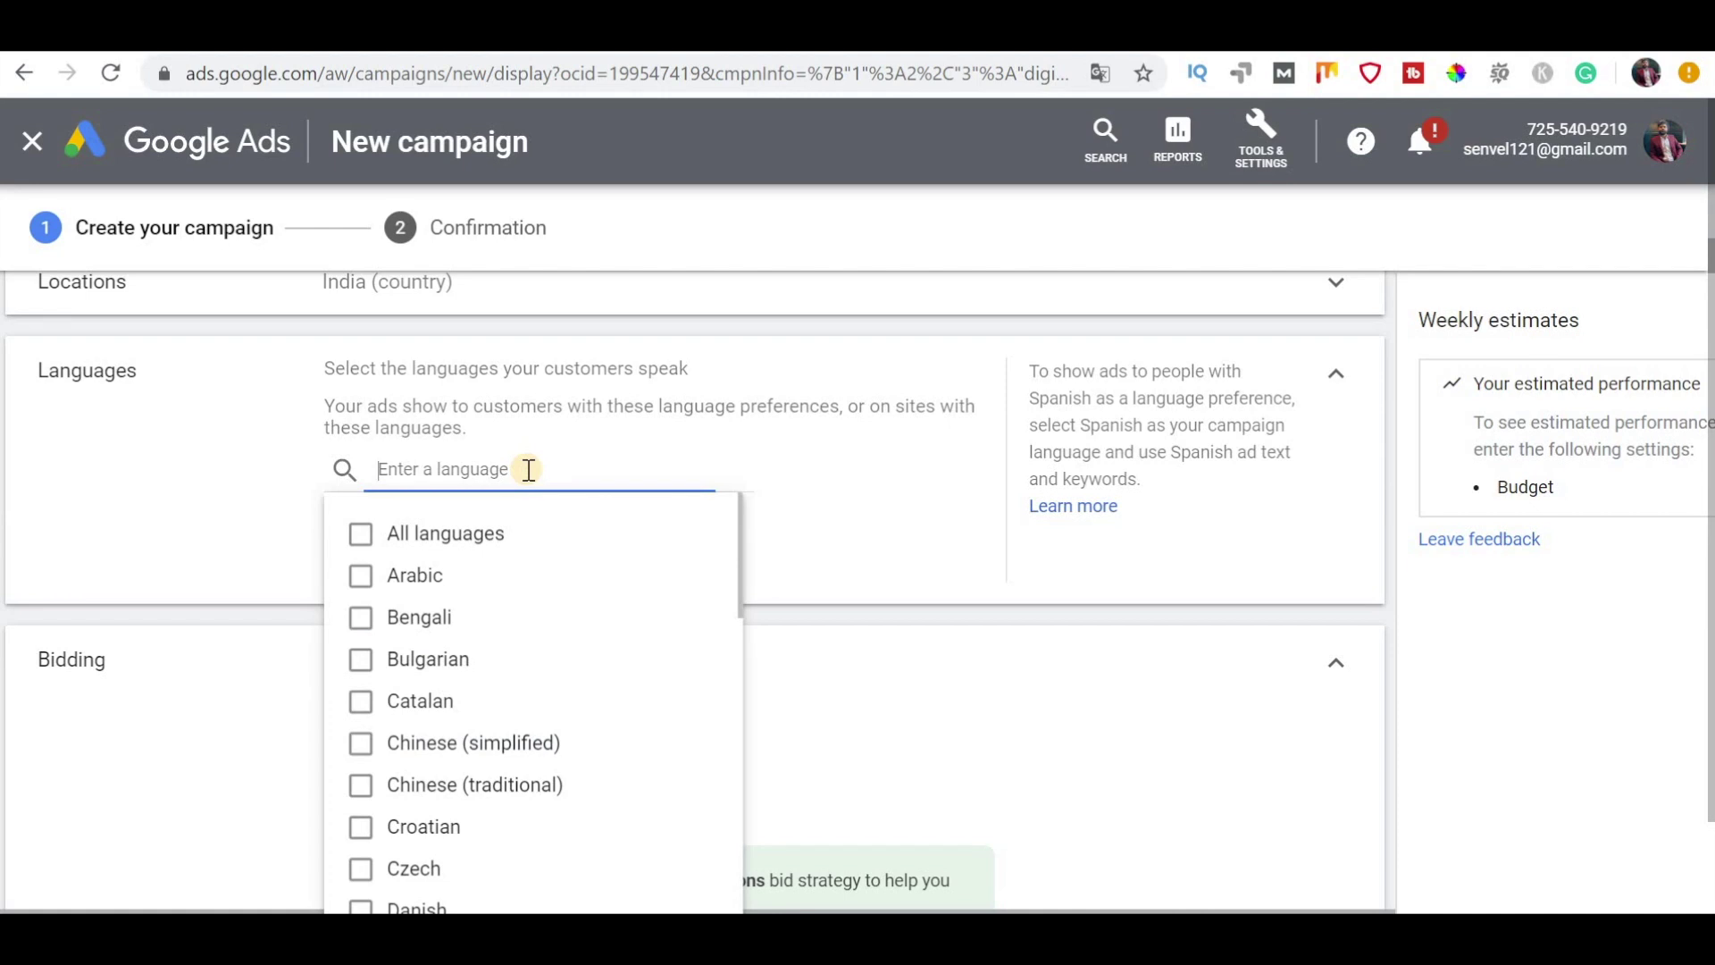
{"action": "type", "text": "tamil"}
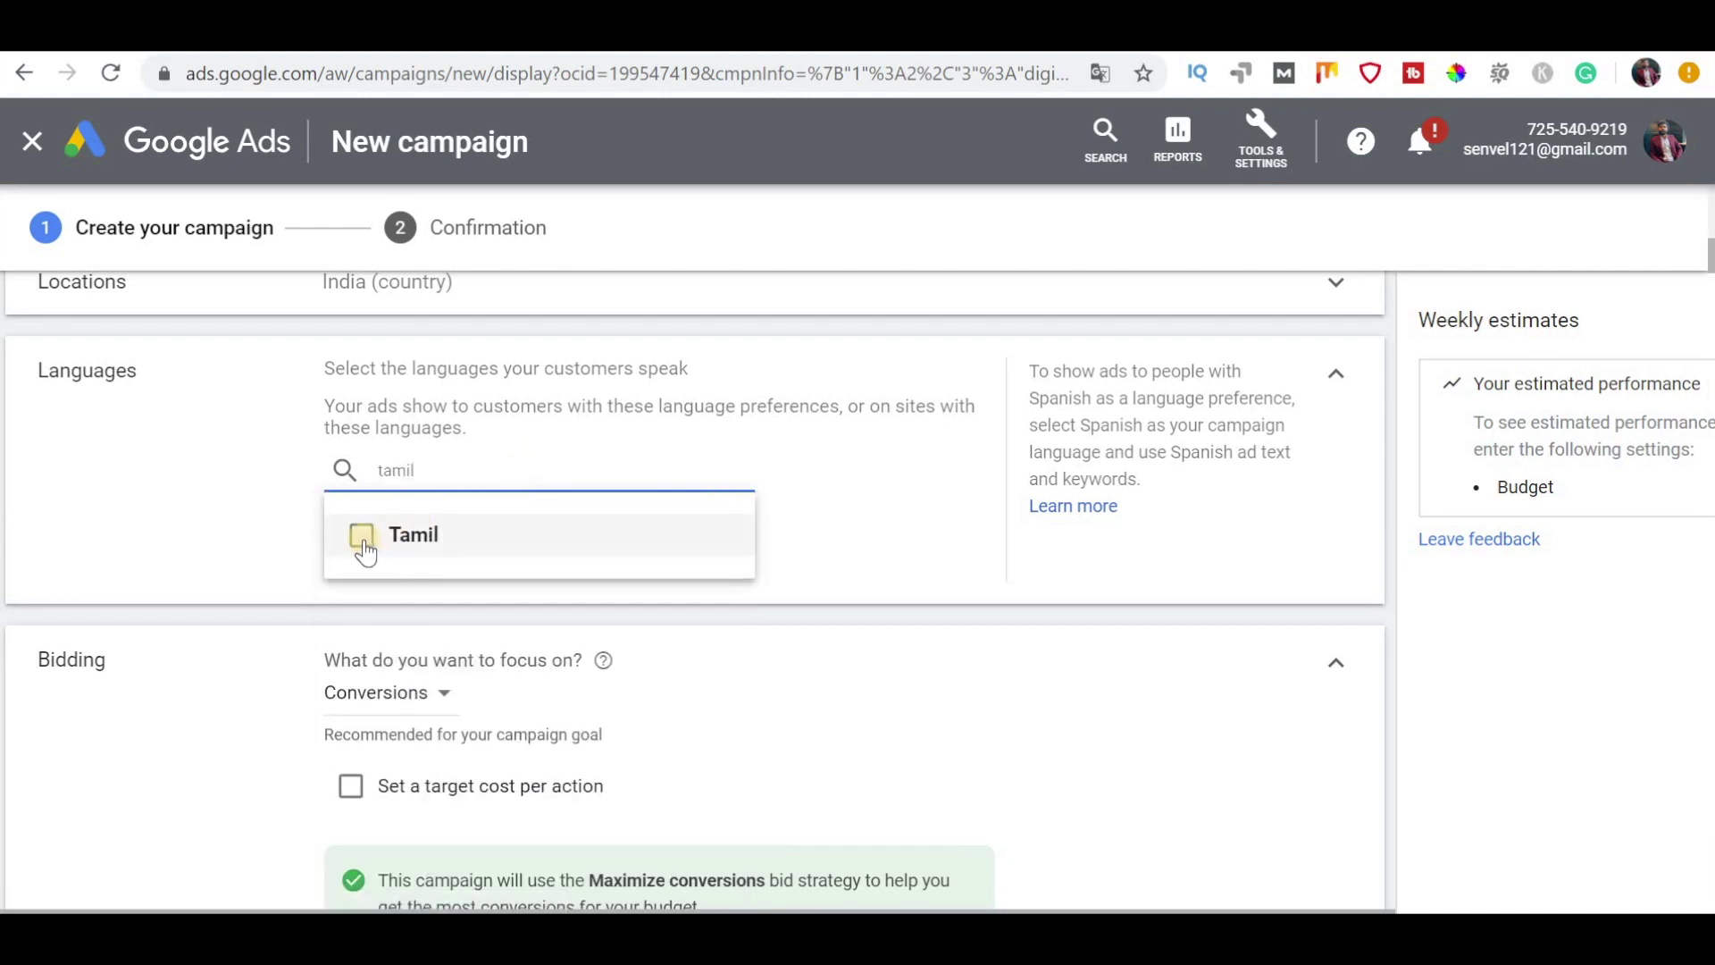
{"action": "left_click", "coordinate": [362, 536]}
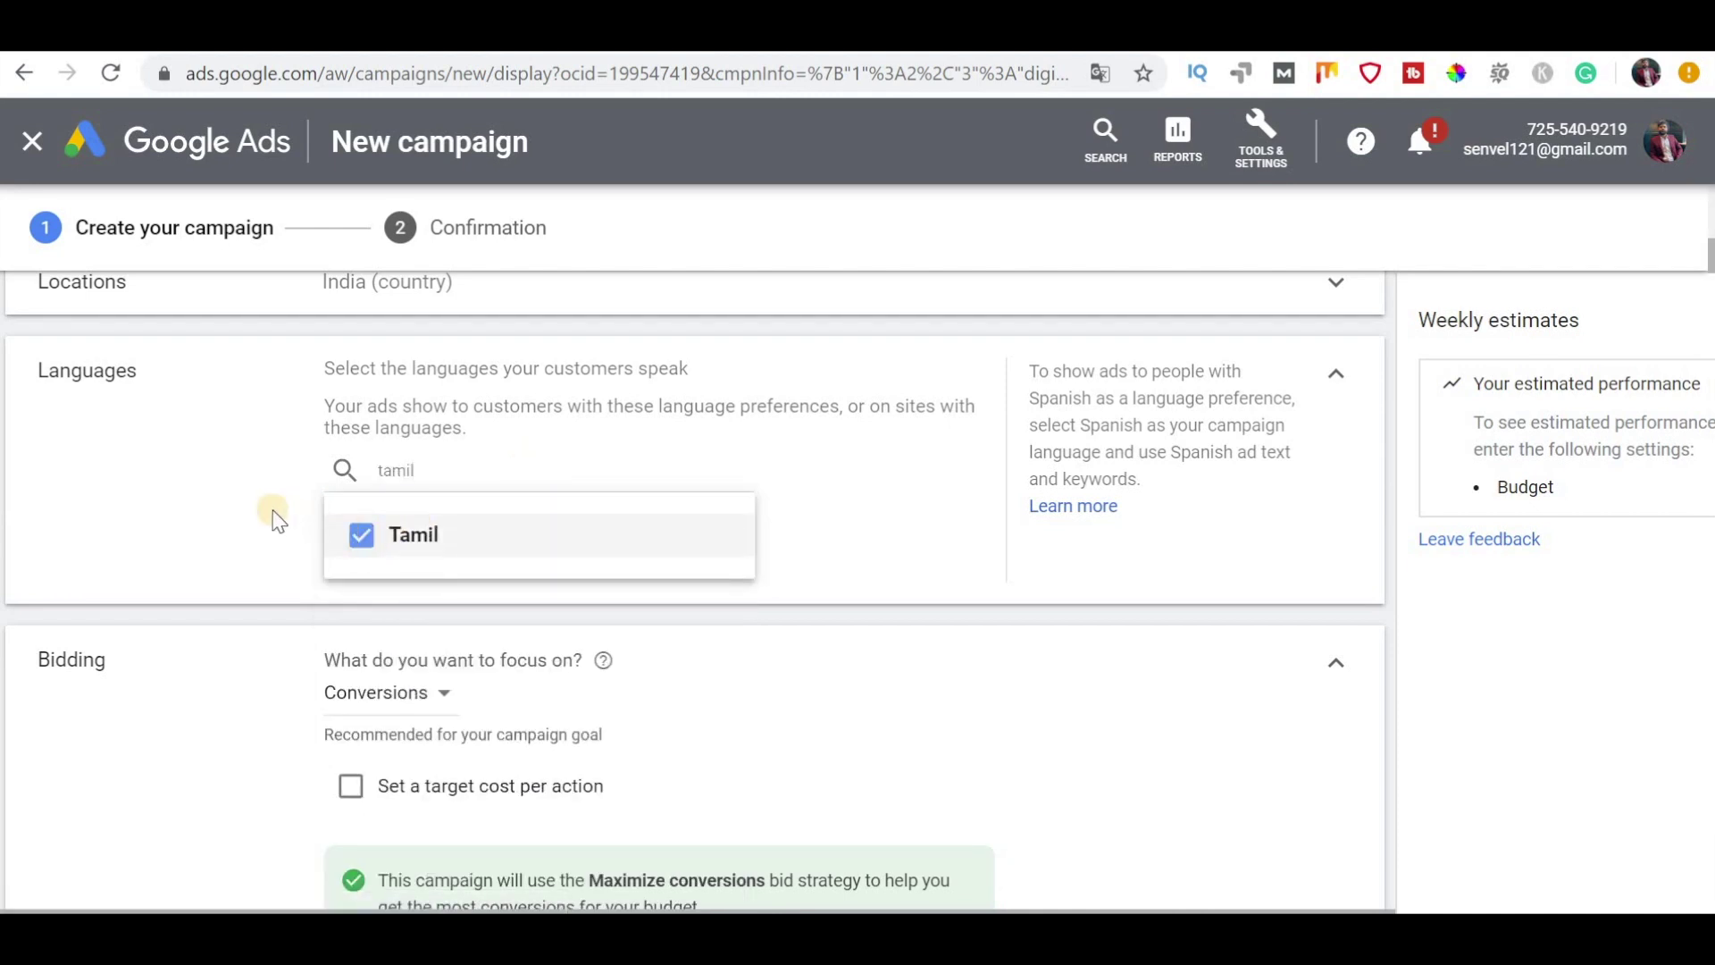
{"action": "left_click", "coordinate": [250, 507]}
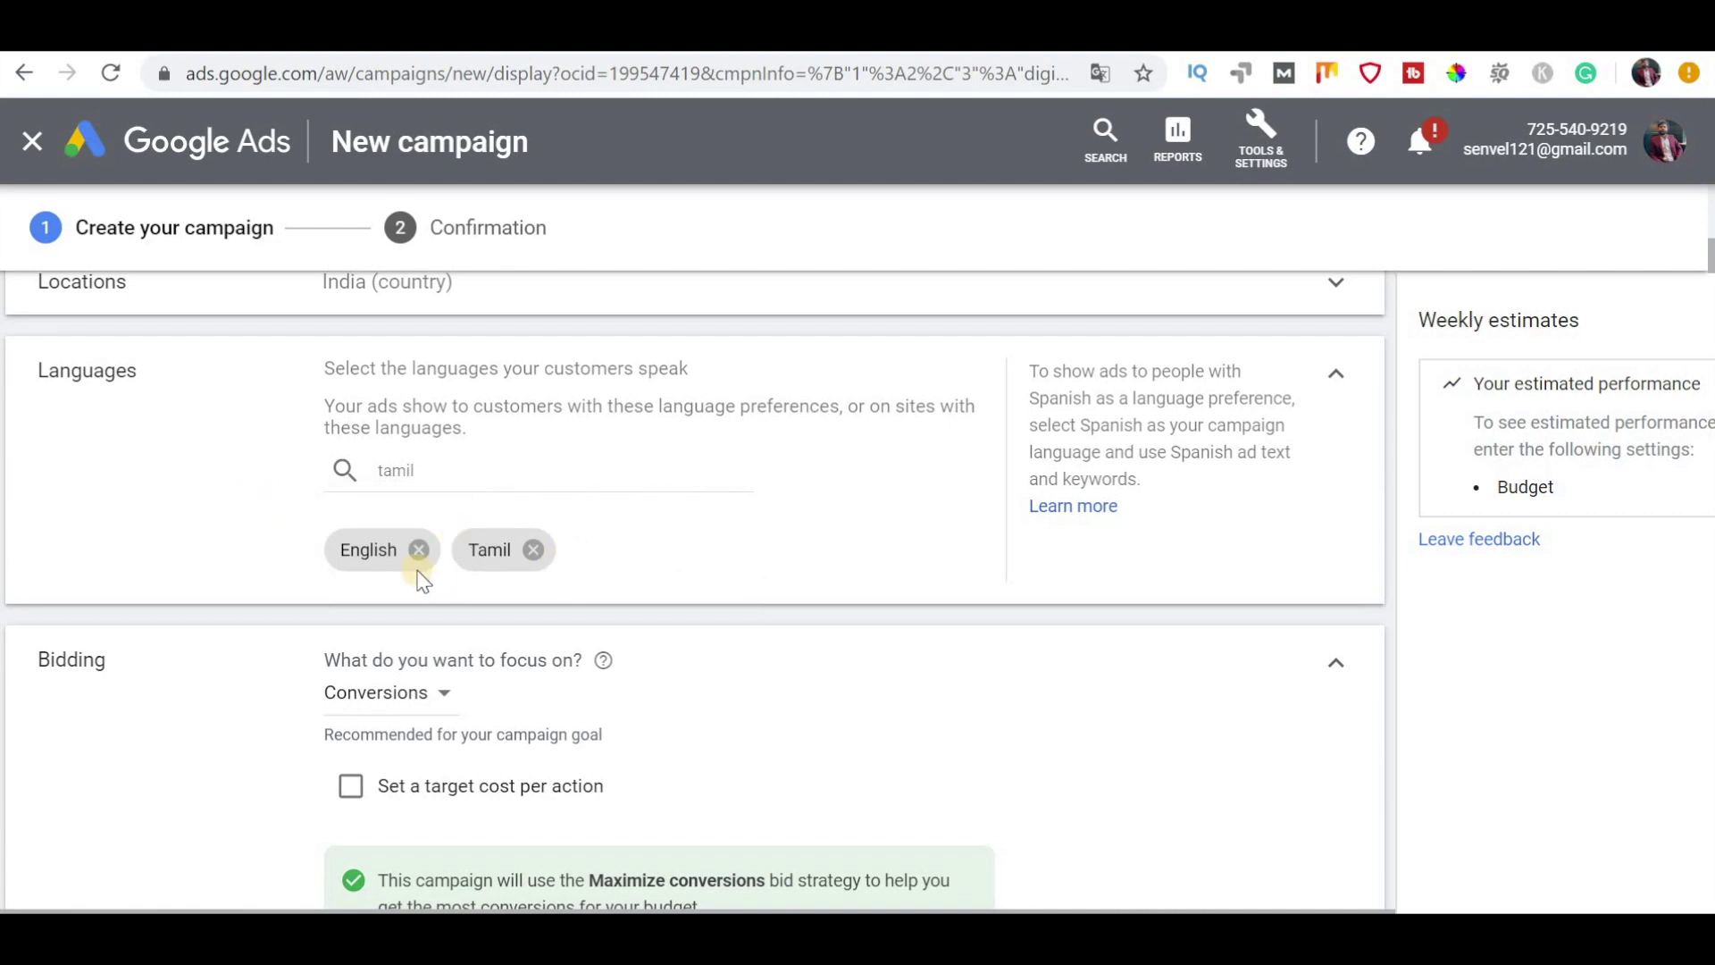
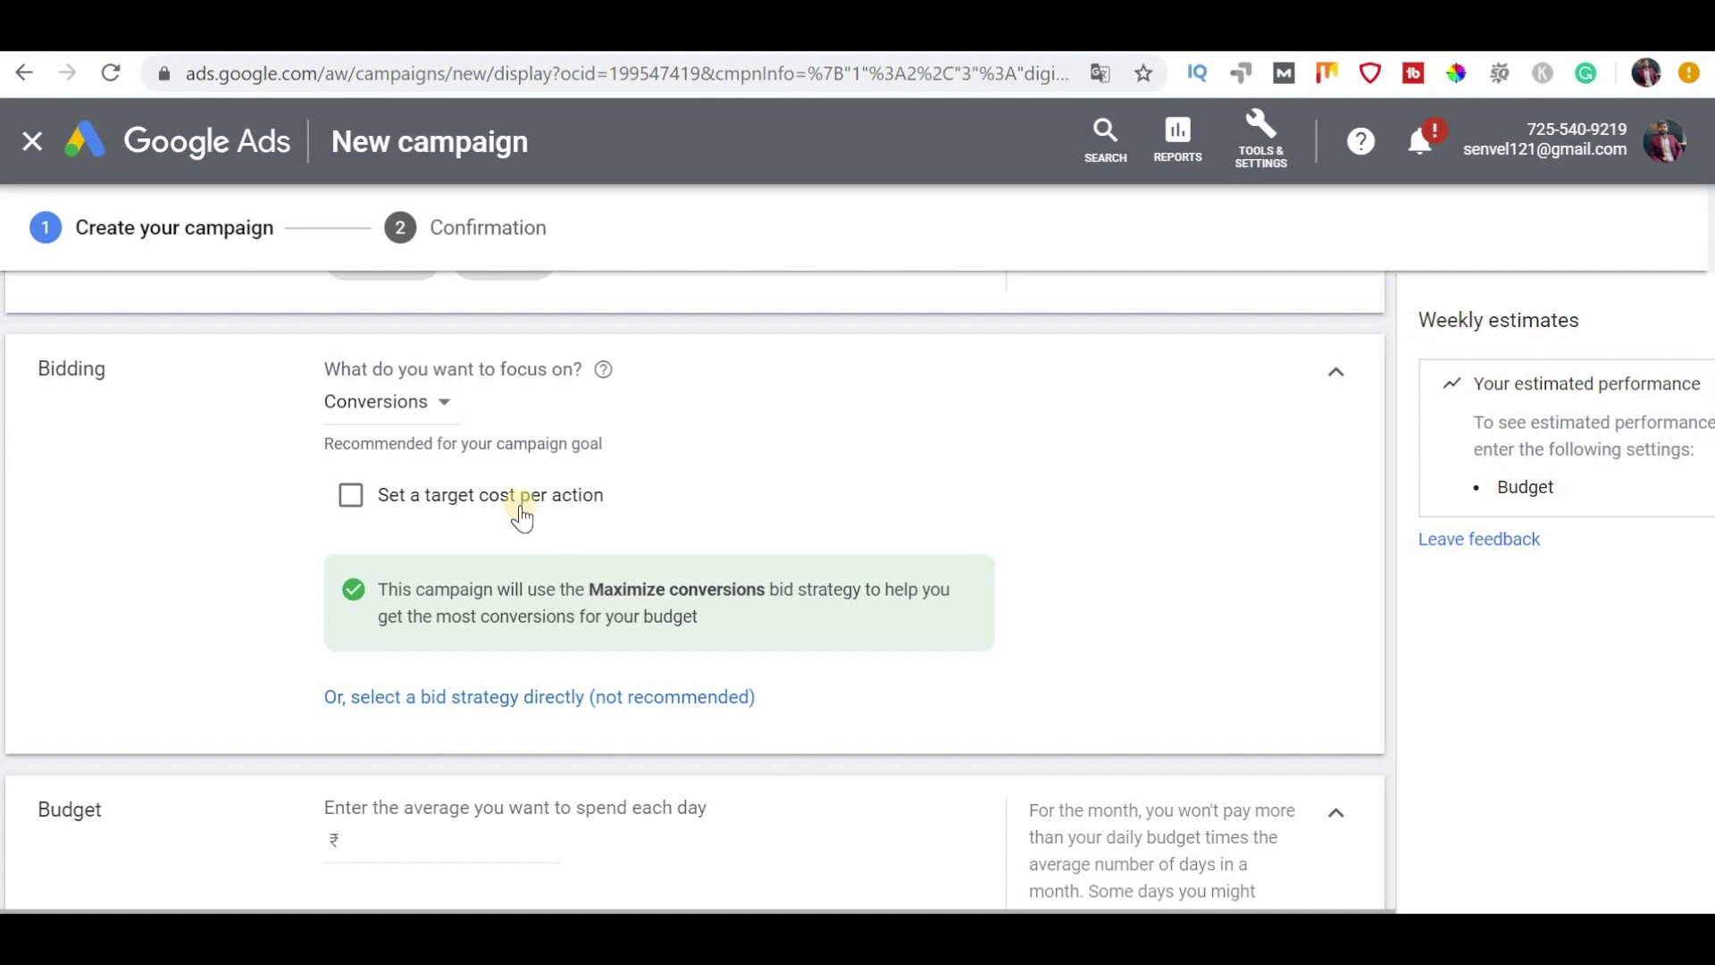
Step: Try bidding for conversions with a target cost per action, applying the suggested target CPA of ₹387.69
{"action": "left_click", "coordinate": [413, 400]}
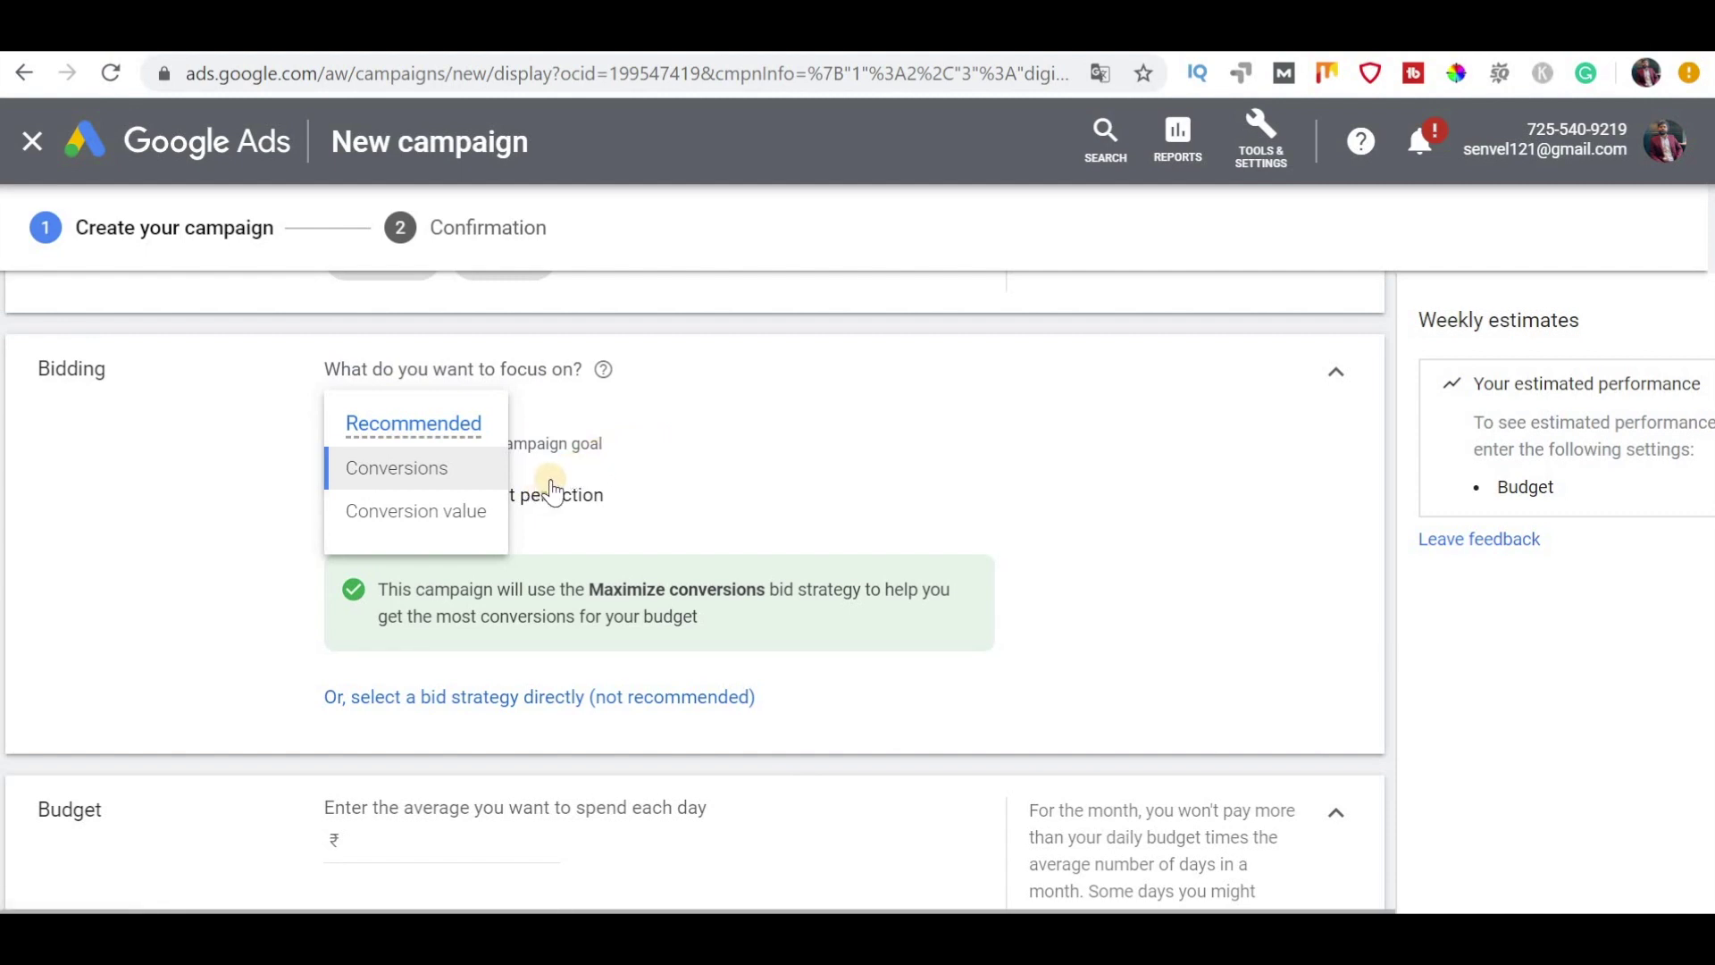
{"action": "left_click", "coordinate": [463, 481]}
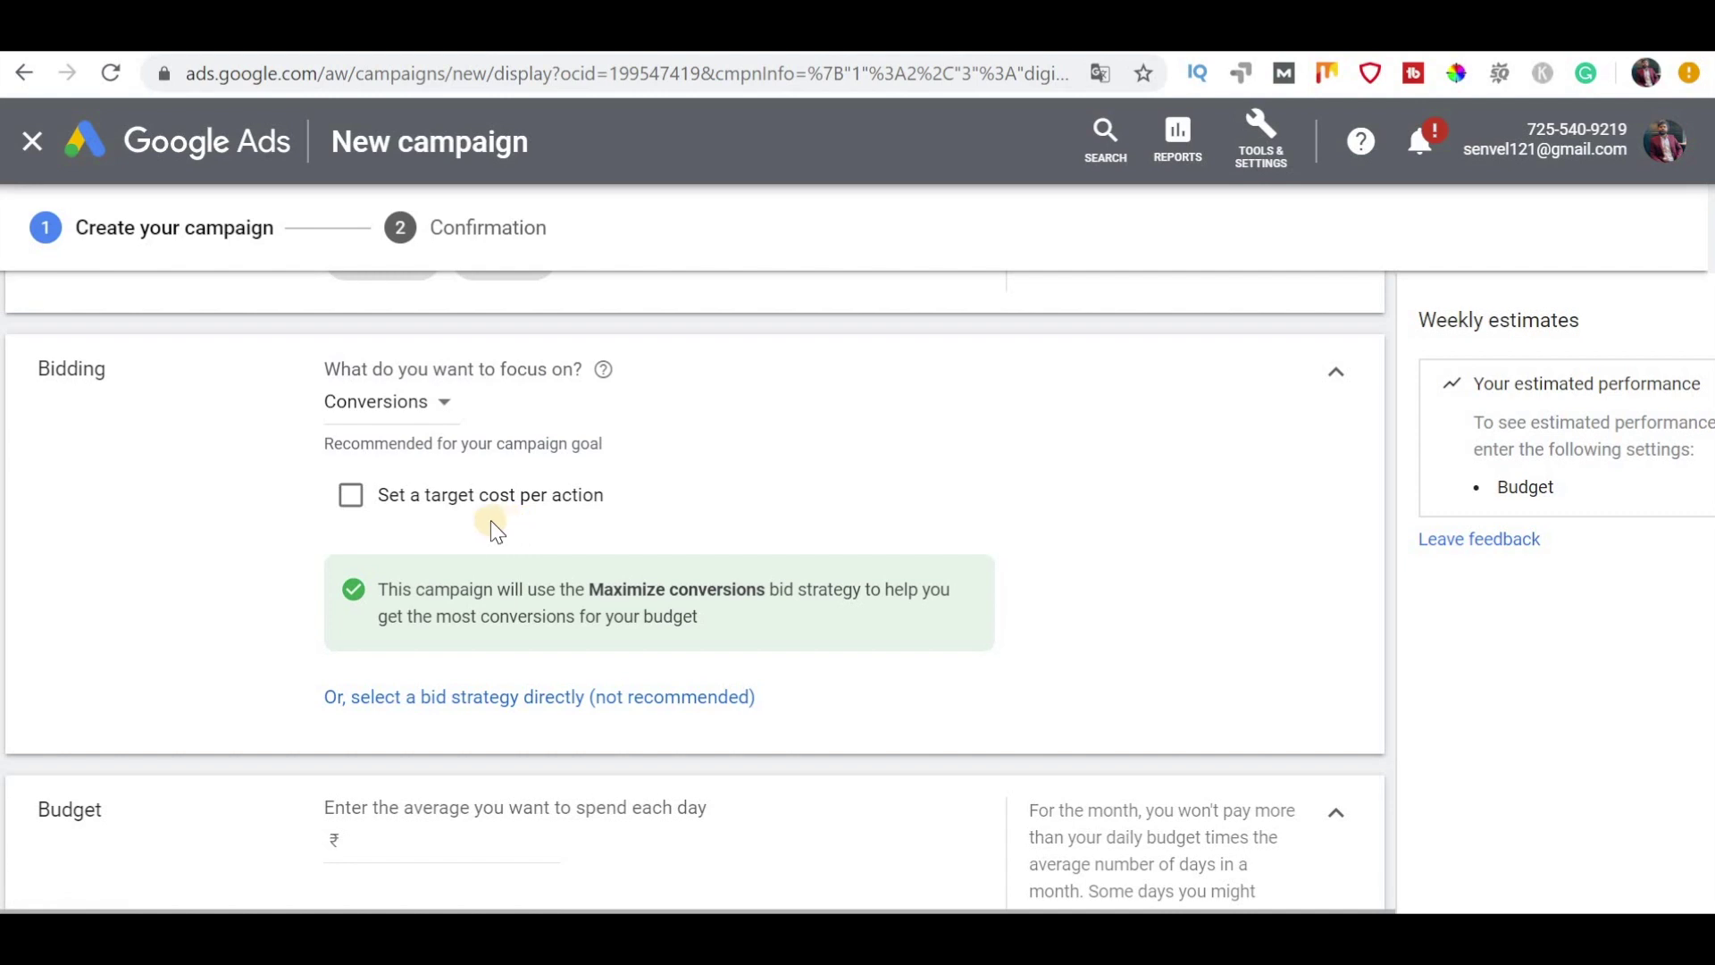
{"action": "left_click", "coordinate": [353, 506]}
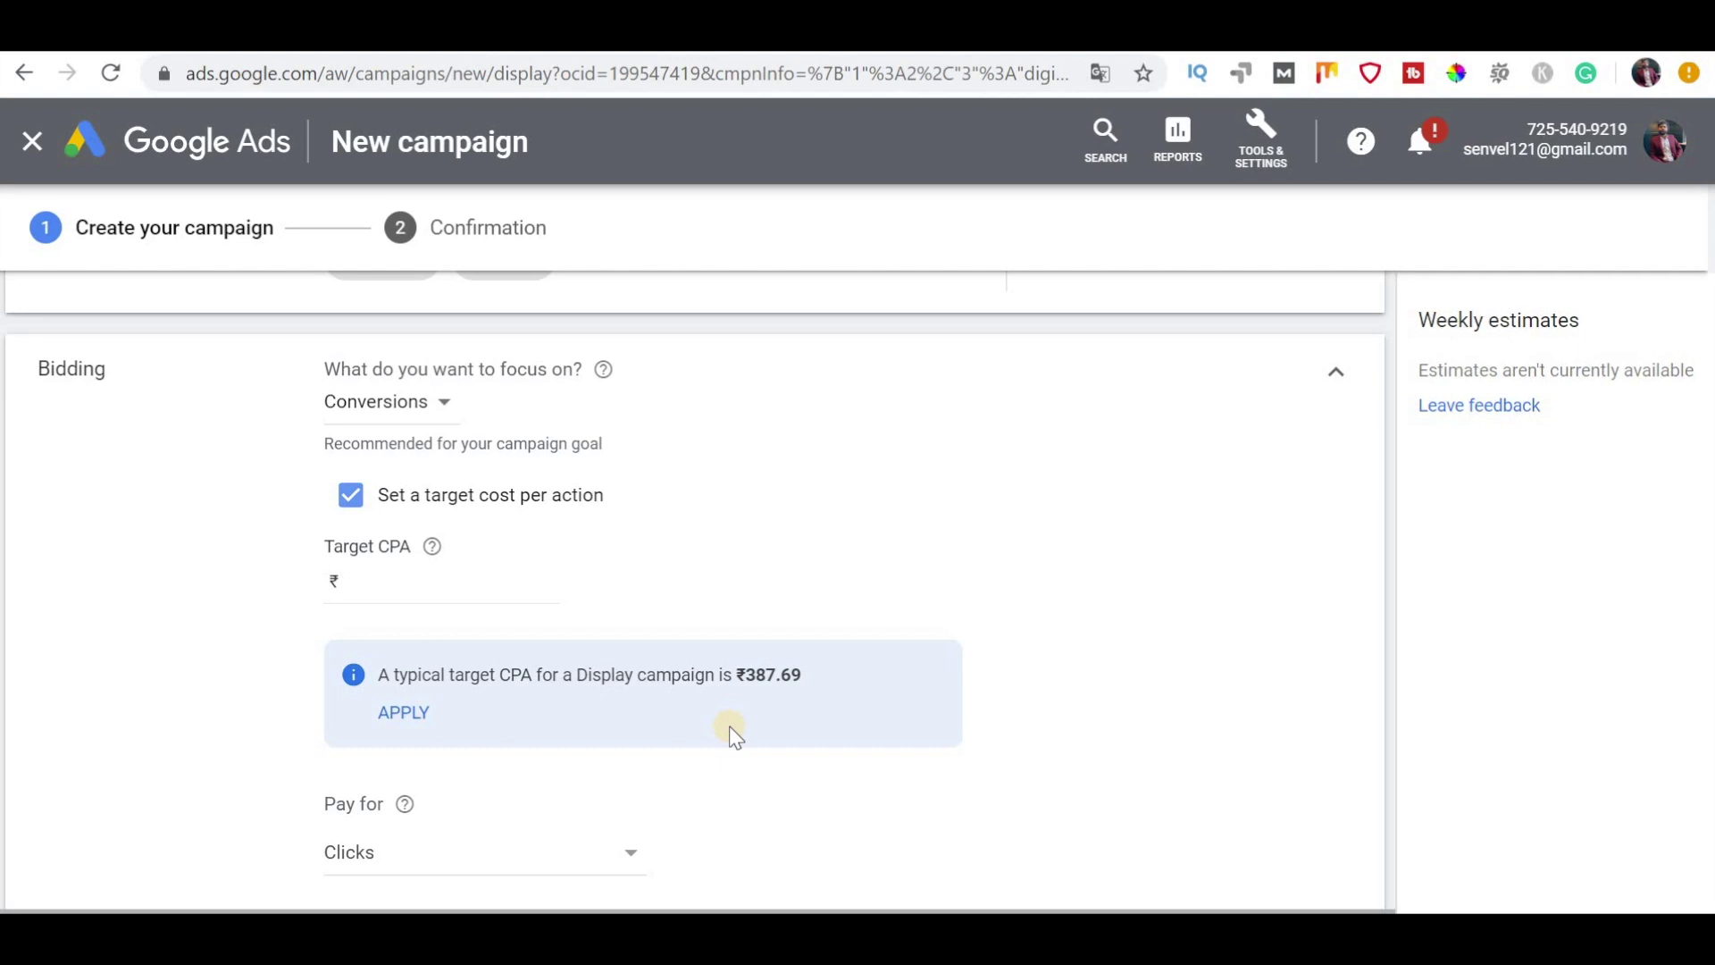
{"action": "left_click", "coordinate": [423, 719]}
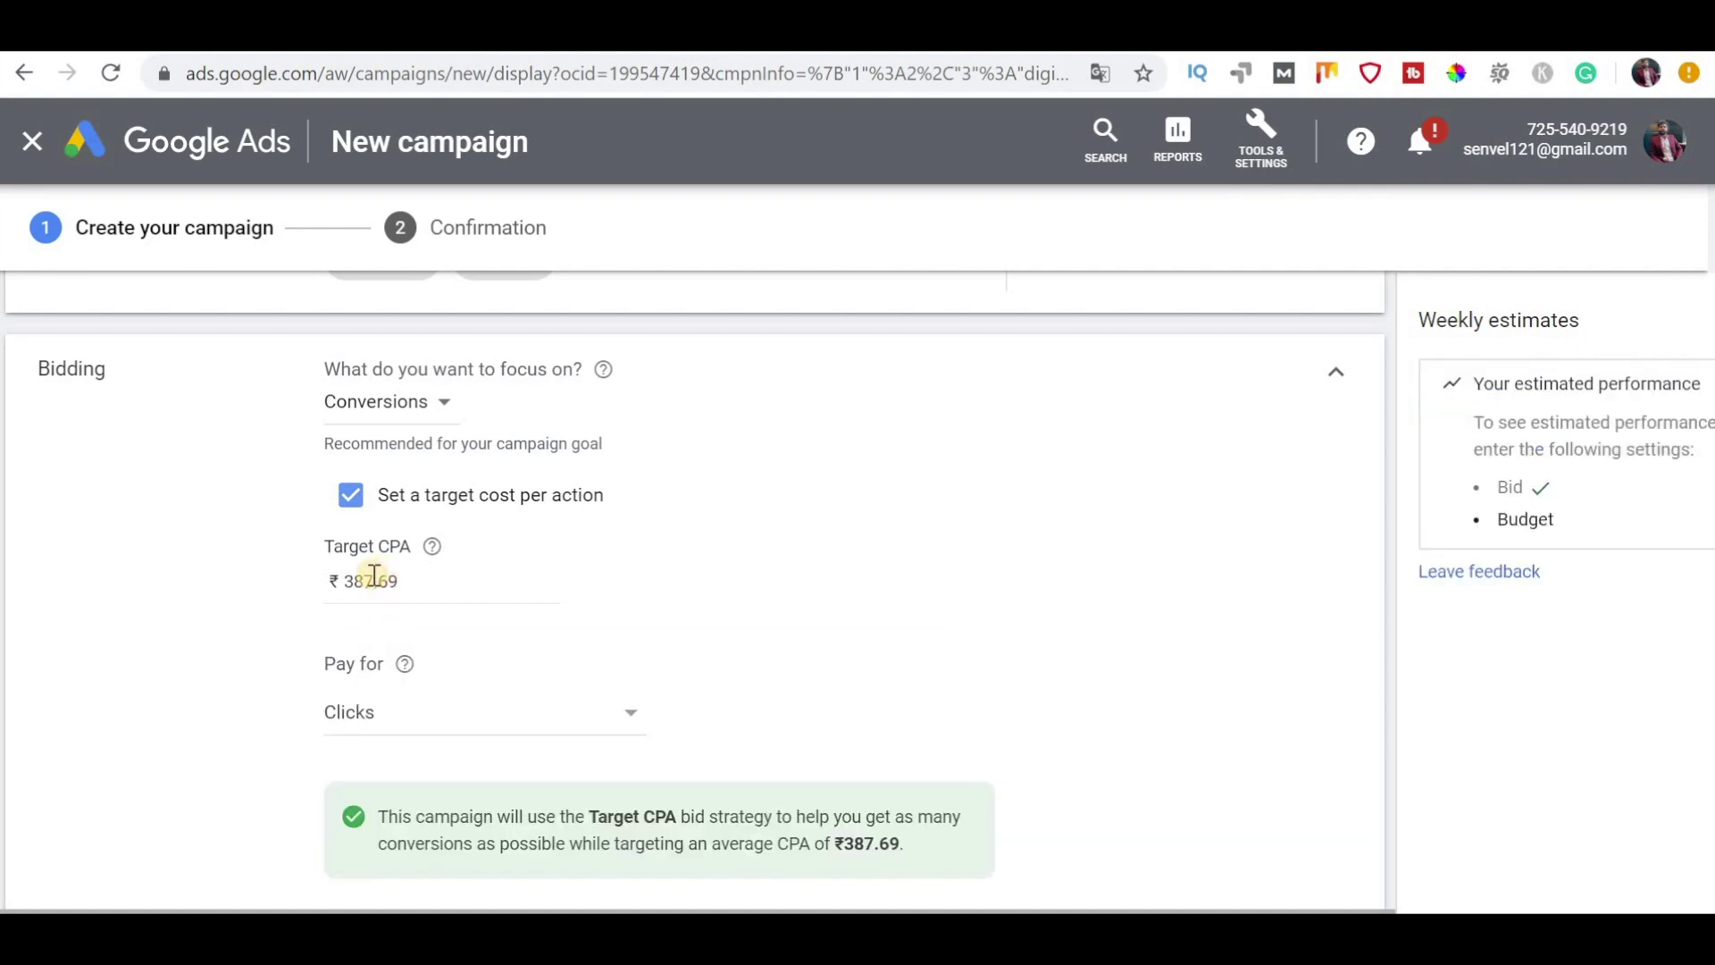
{"action": "left_click", "coordinate": [373, 580]}
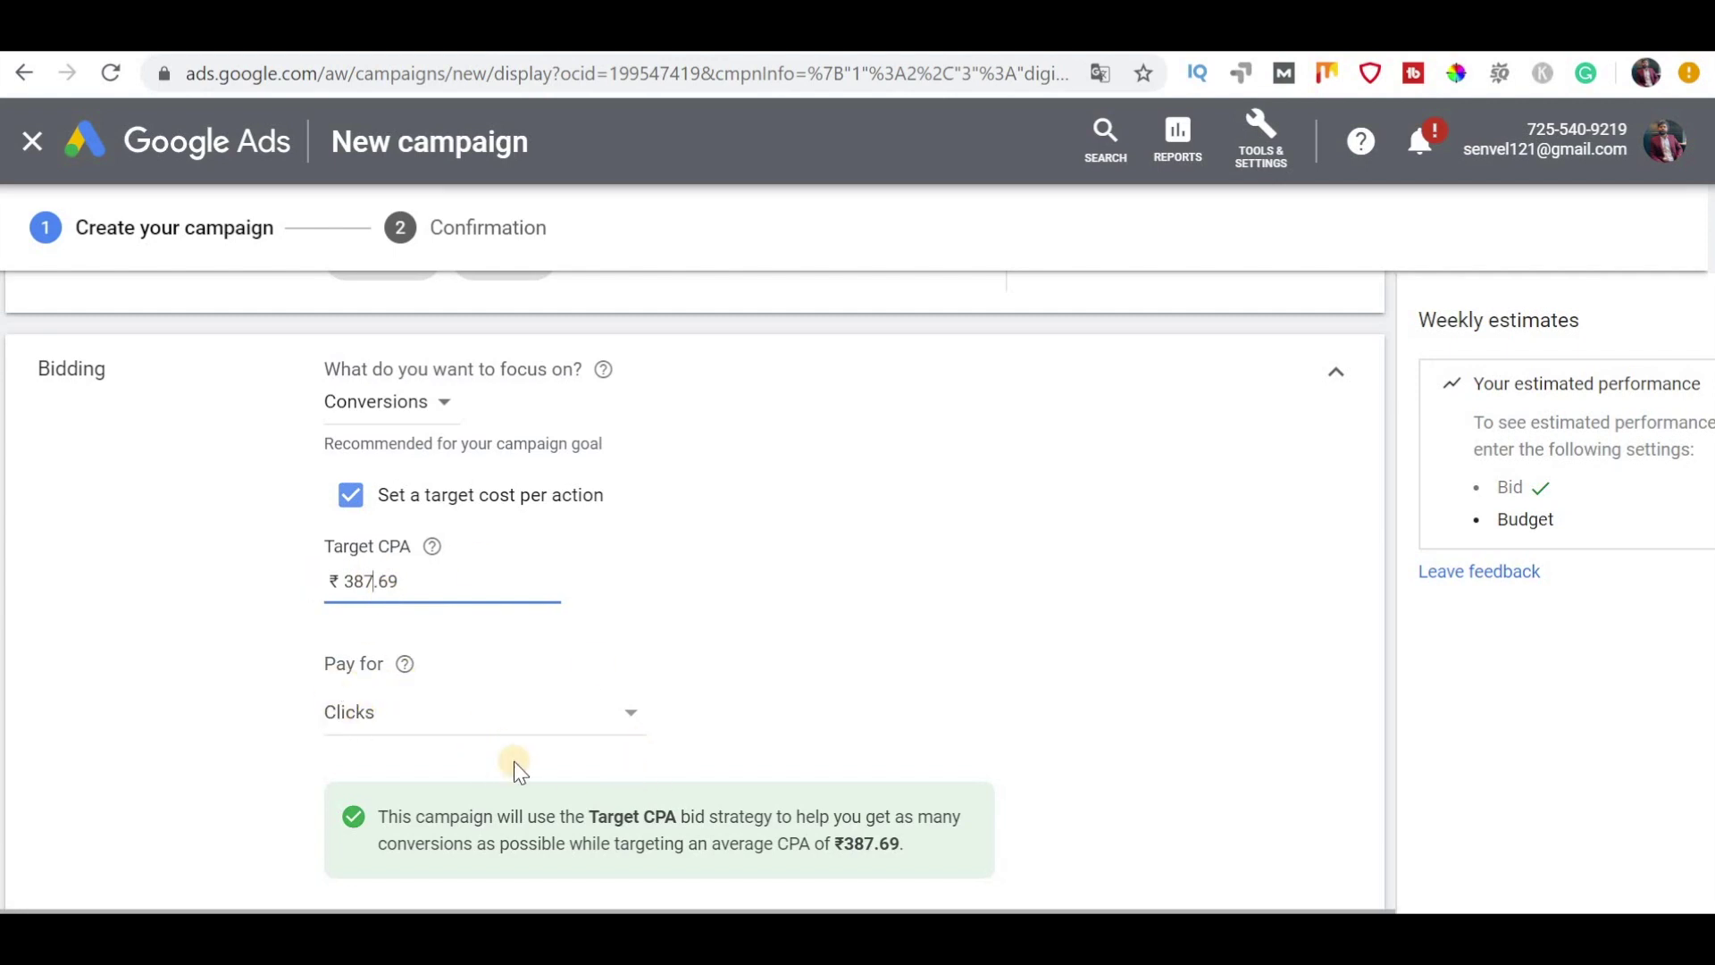
{"action": "left_click", "coordinate": [353, 742]}
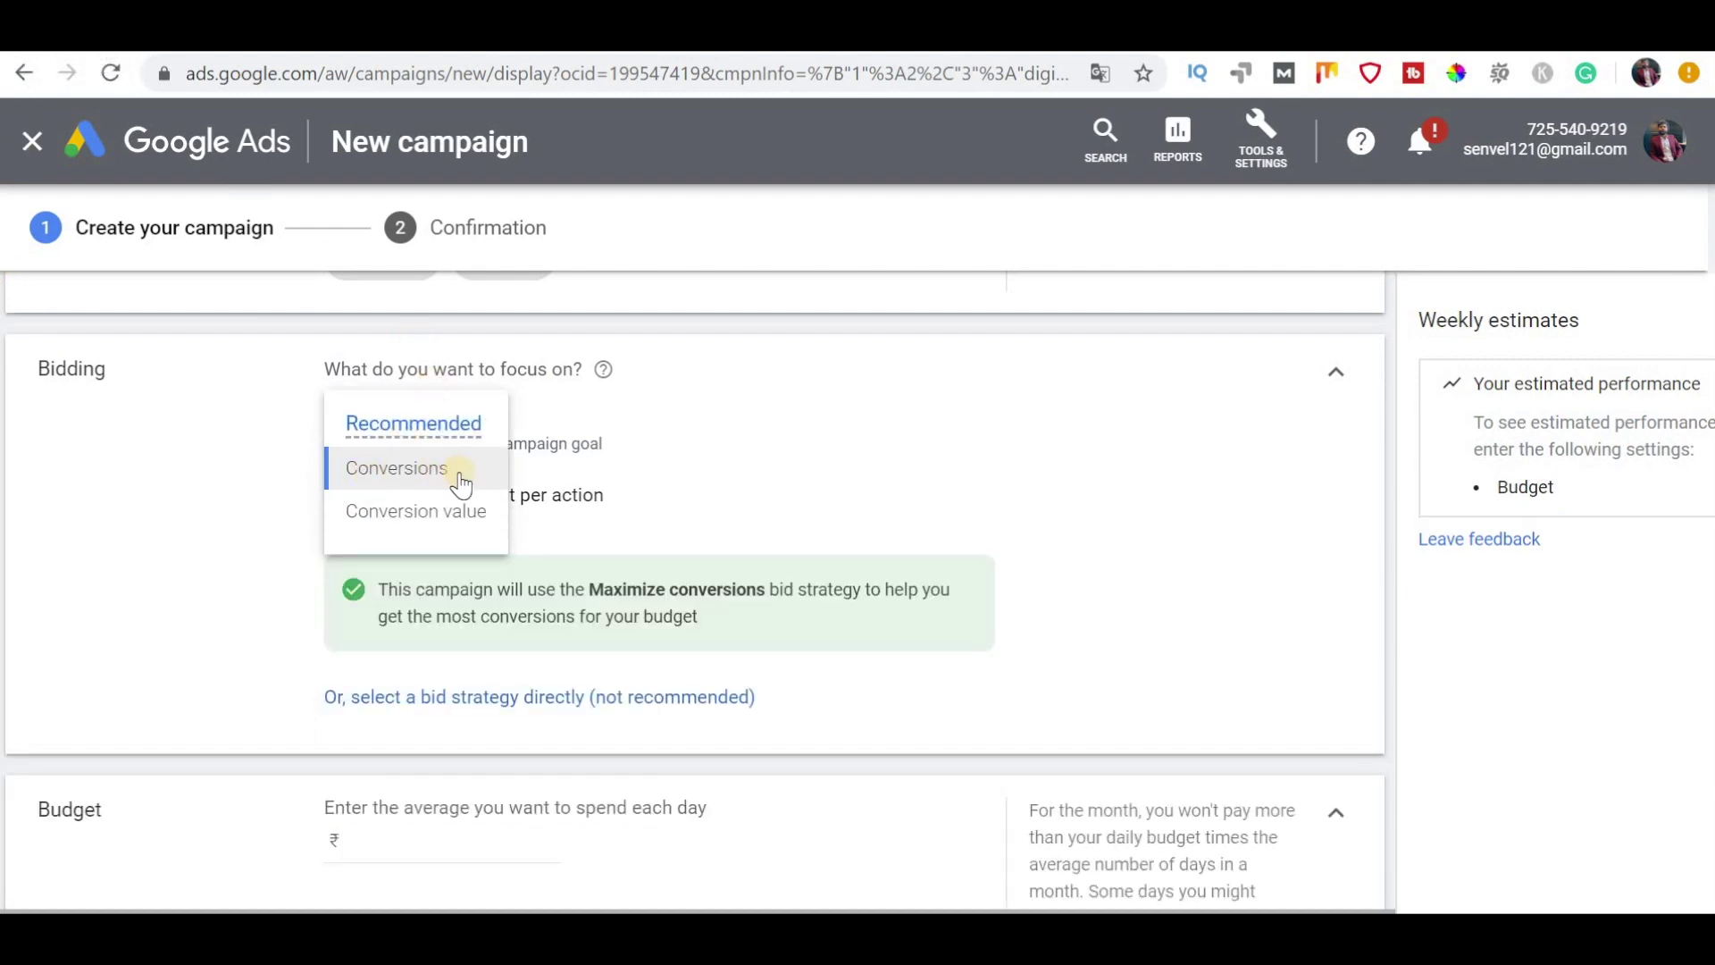
Step: Try bidding for conversion value with a target ROAS of 800%
{"action": "mouse_move", "coordinate": [461, 483]}
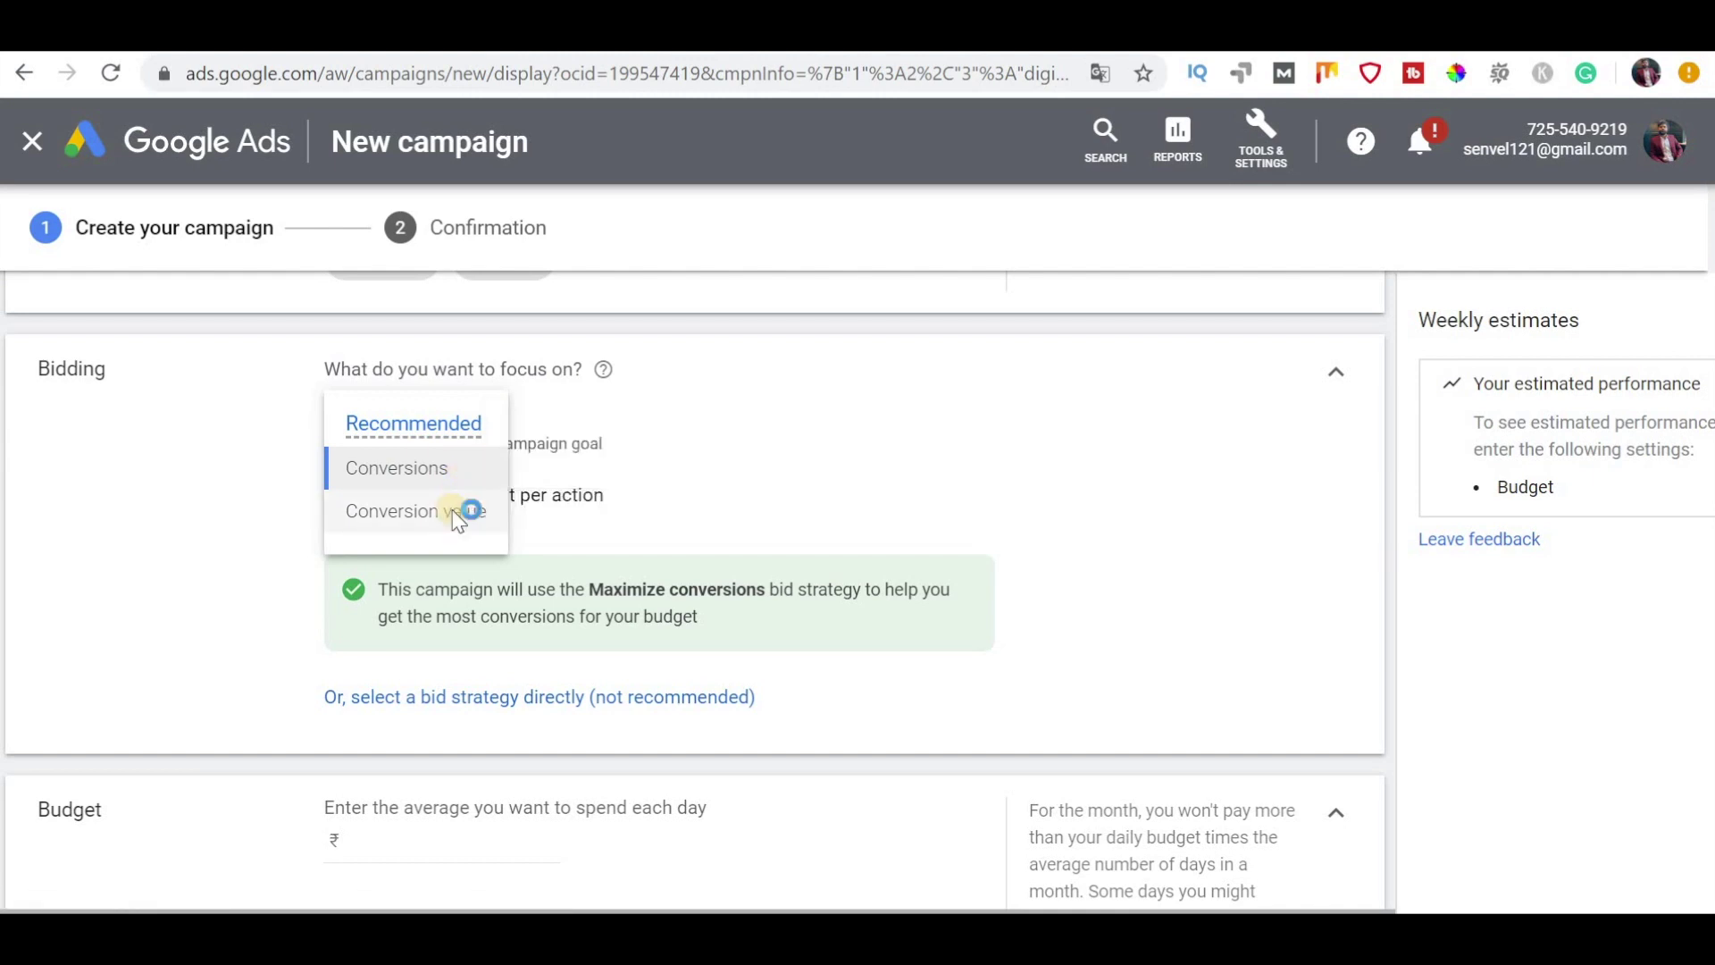
{"action": "mouse_move", "coordinate": [453, 522]}
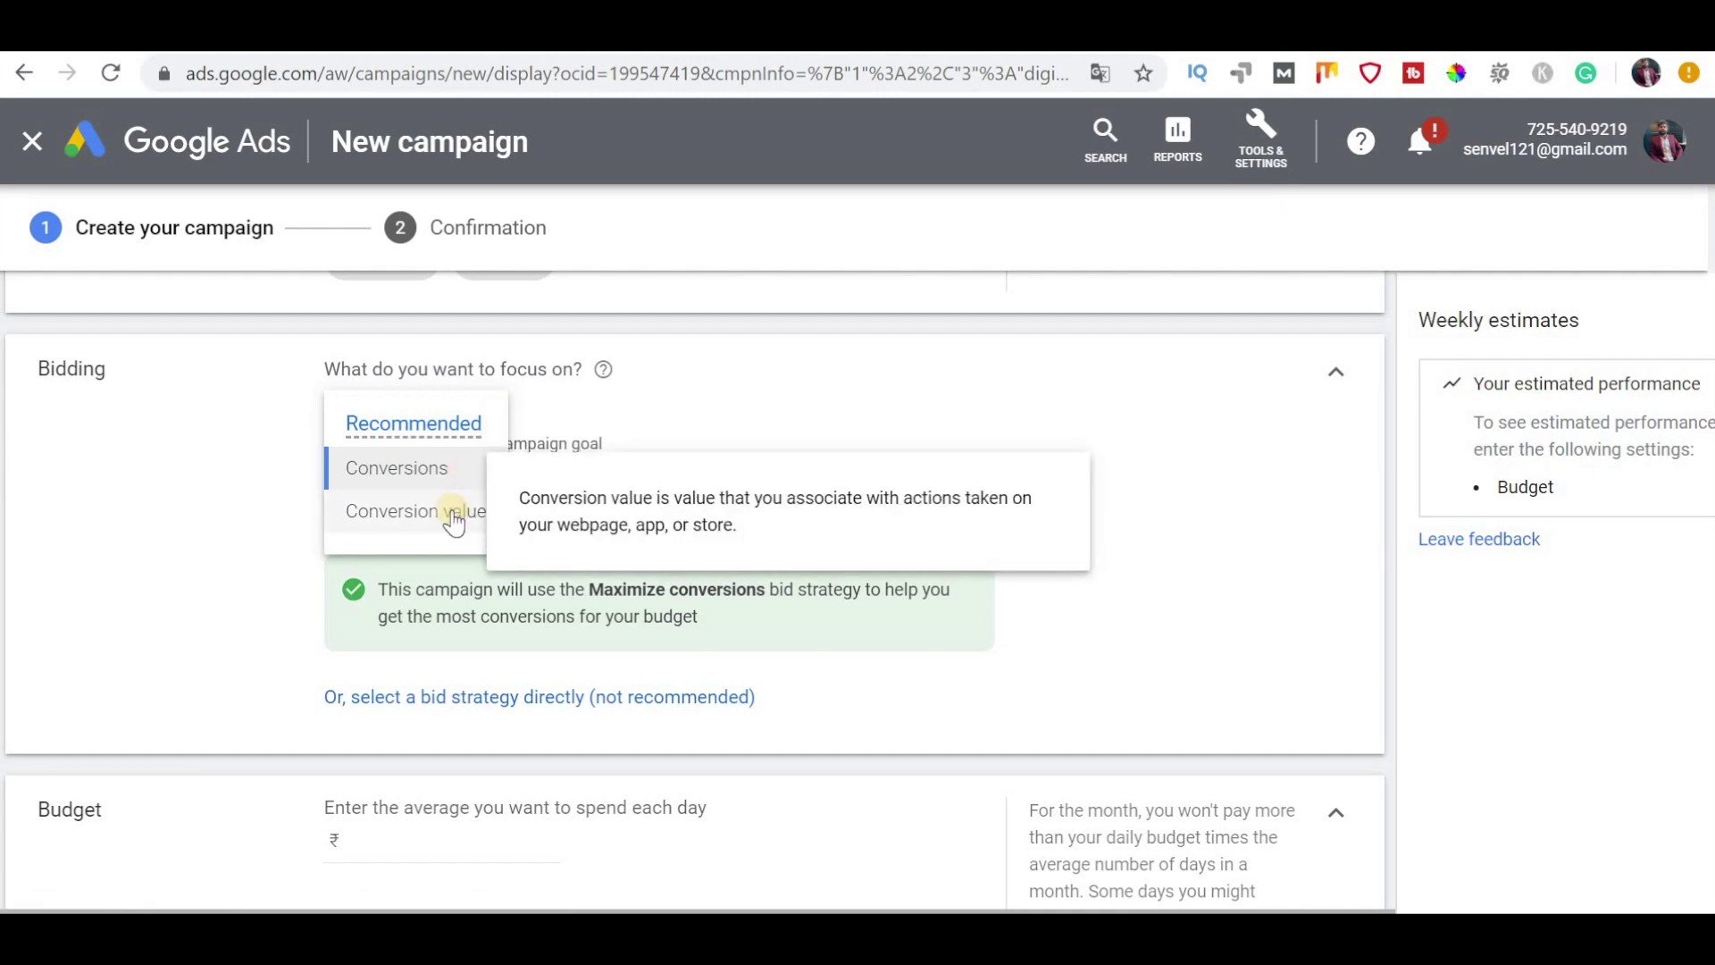
{"action": "left_click", "coordinate": [454, 520]}
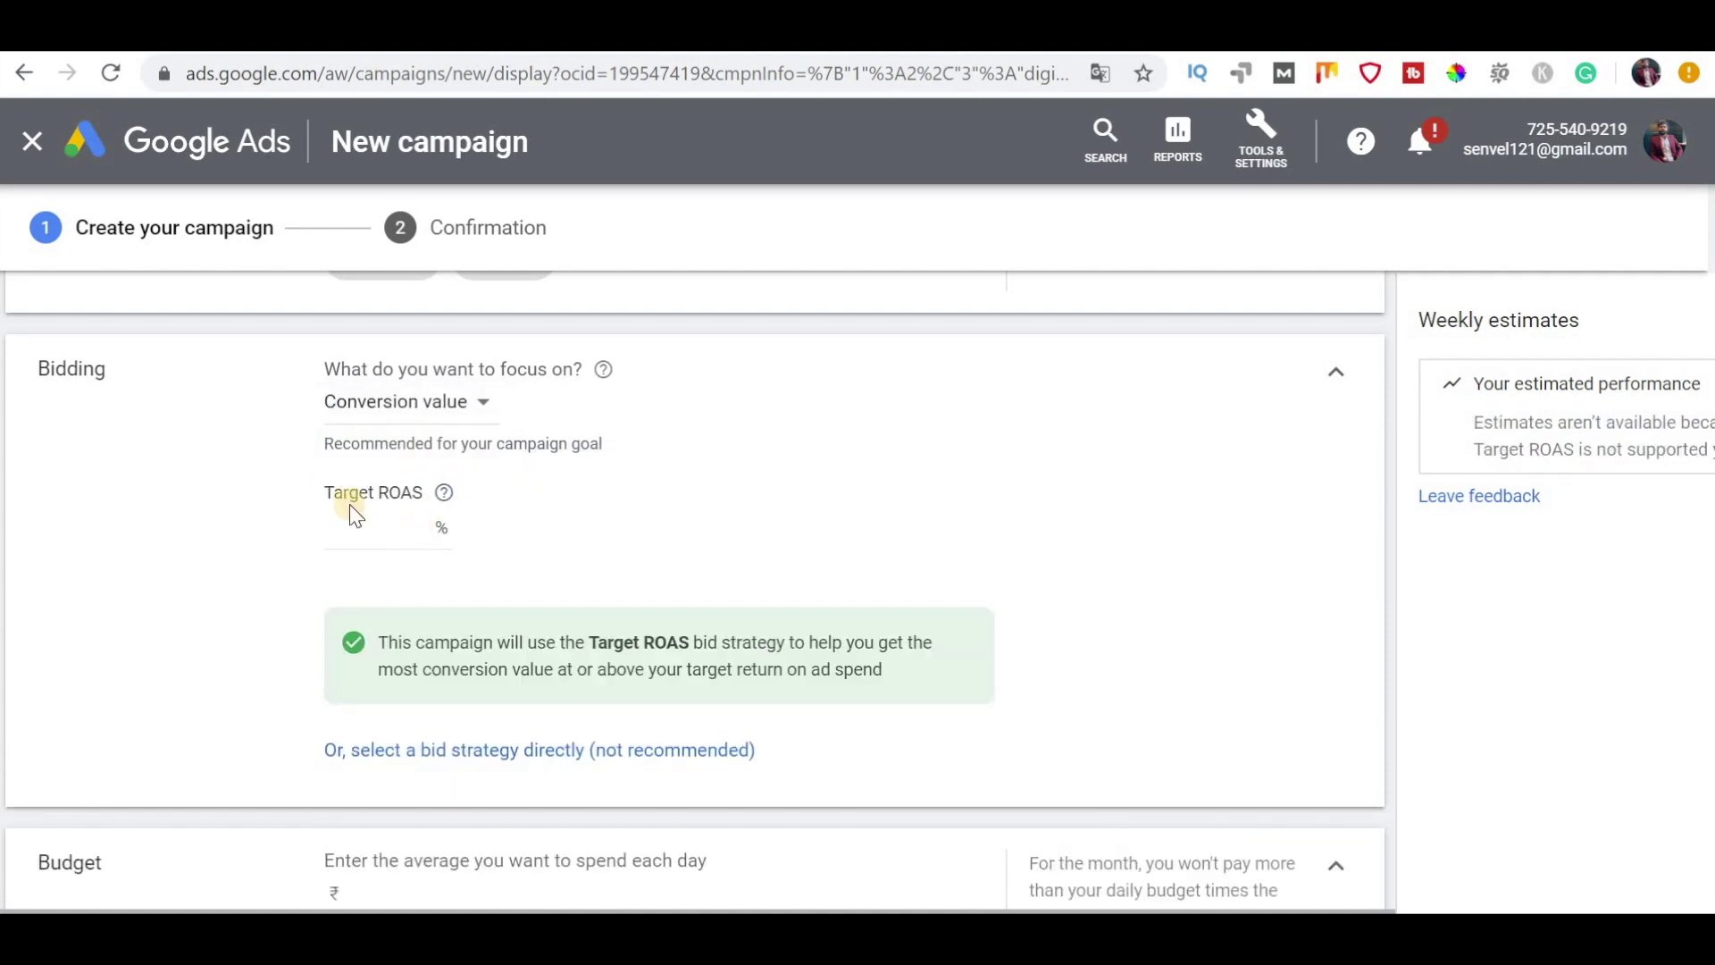
{"action": "left_click", "coordinate": [402, 528]}
{"action": "type", "text": "500"}
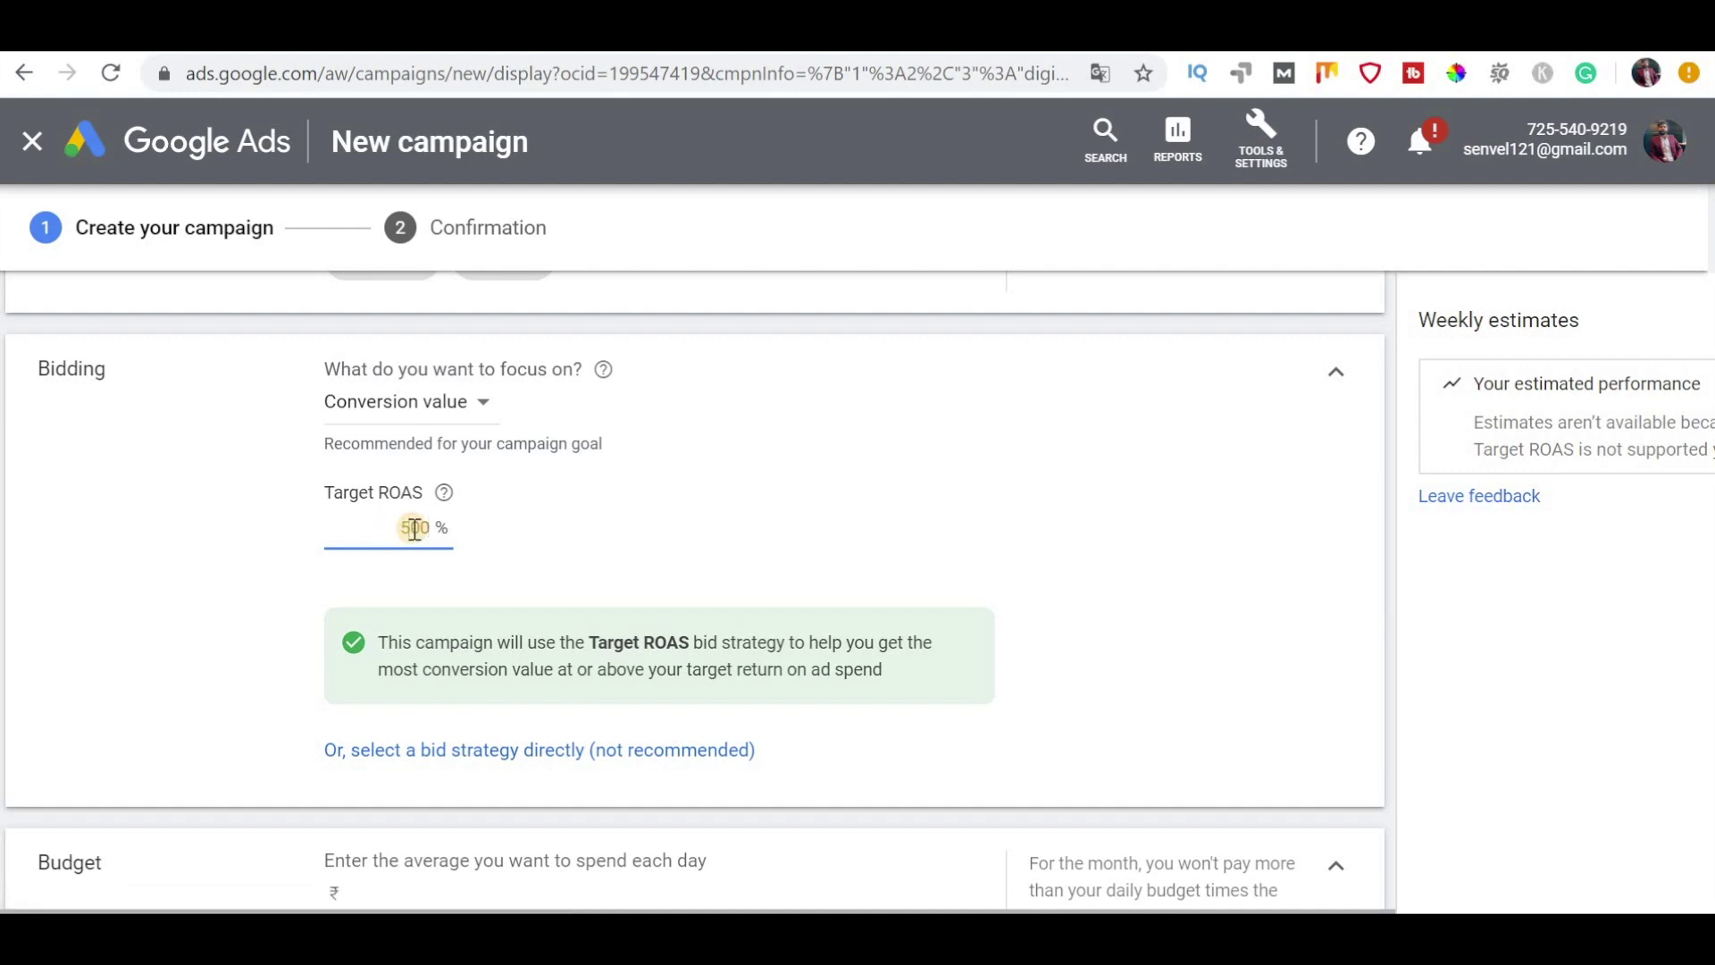
{"action": "key", "text": "BackSpace"}
{"action": "key", "text": "BackSpace"}
{"action": "key", "text": "BackSpace"}
{"action": "type", "text": "800"}
Step: Set the campaign's average daily budget to ₹100
{"action": "scroll", "coordinate": [462, 411], "scroll_direction": "down", "scroll_amount": 6}
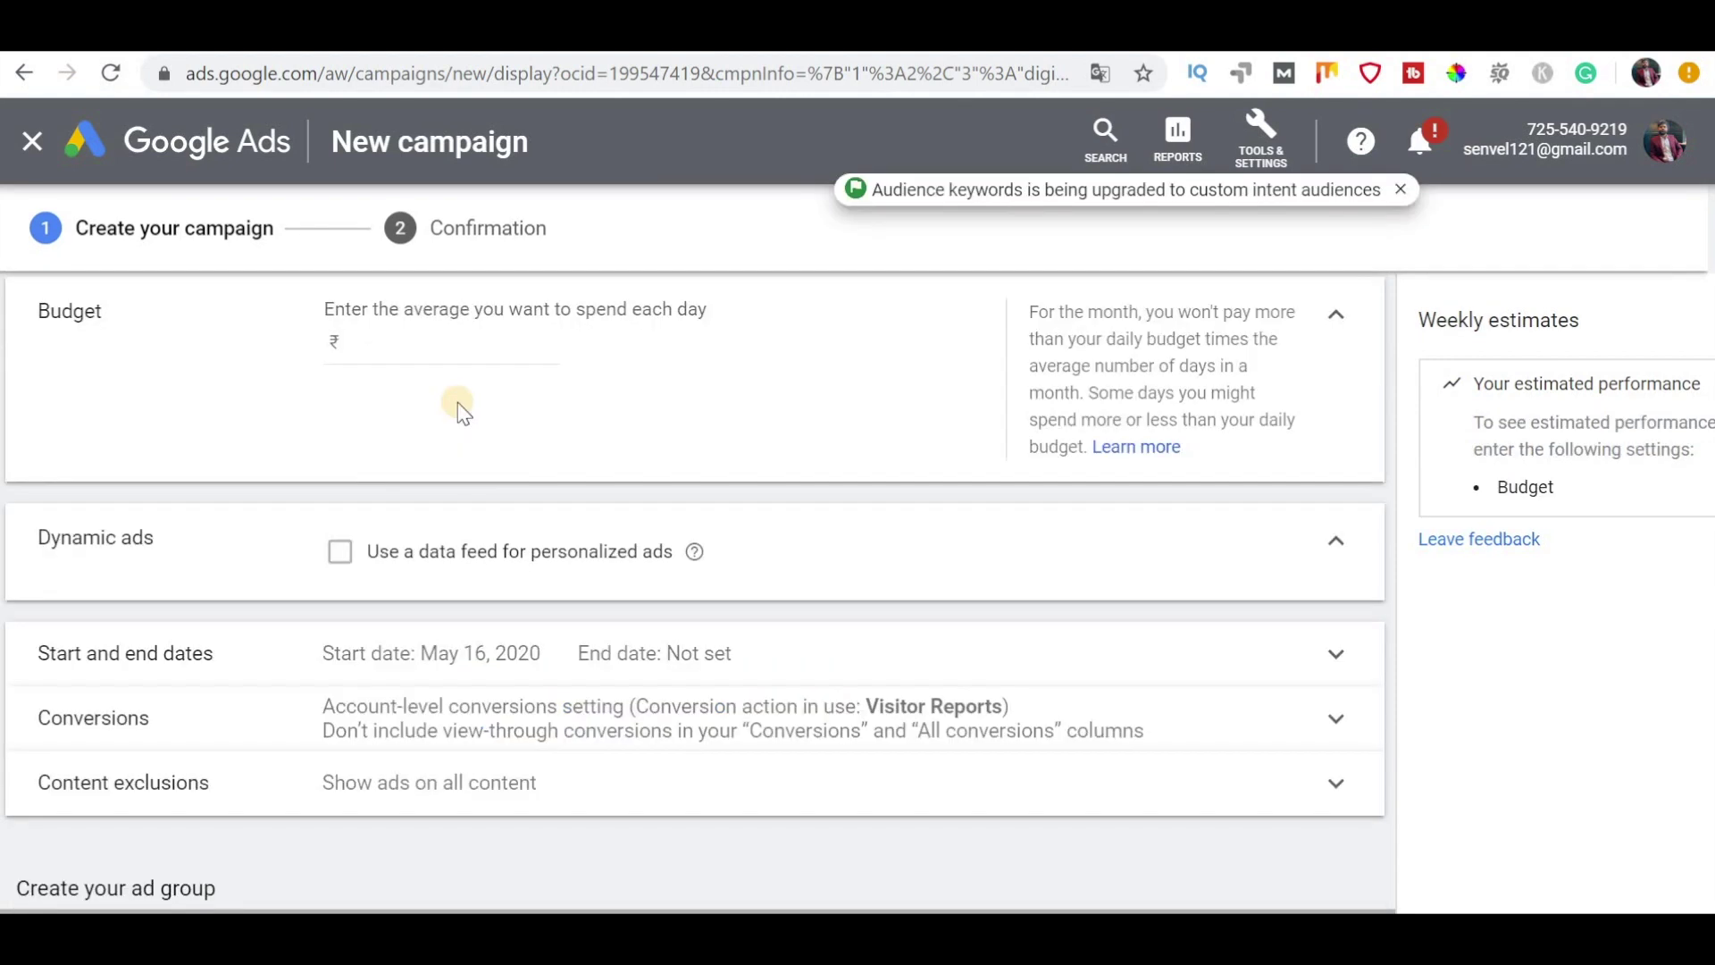
{"action": "left_click", "coordinate": [419, 341]}
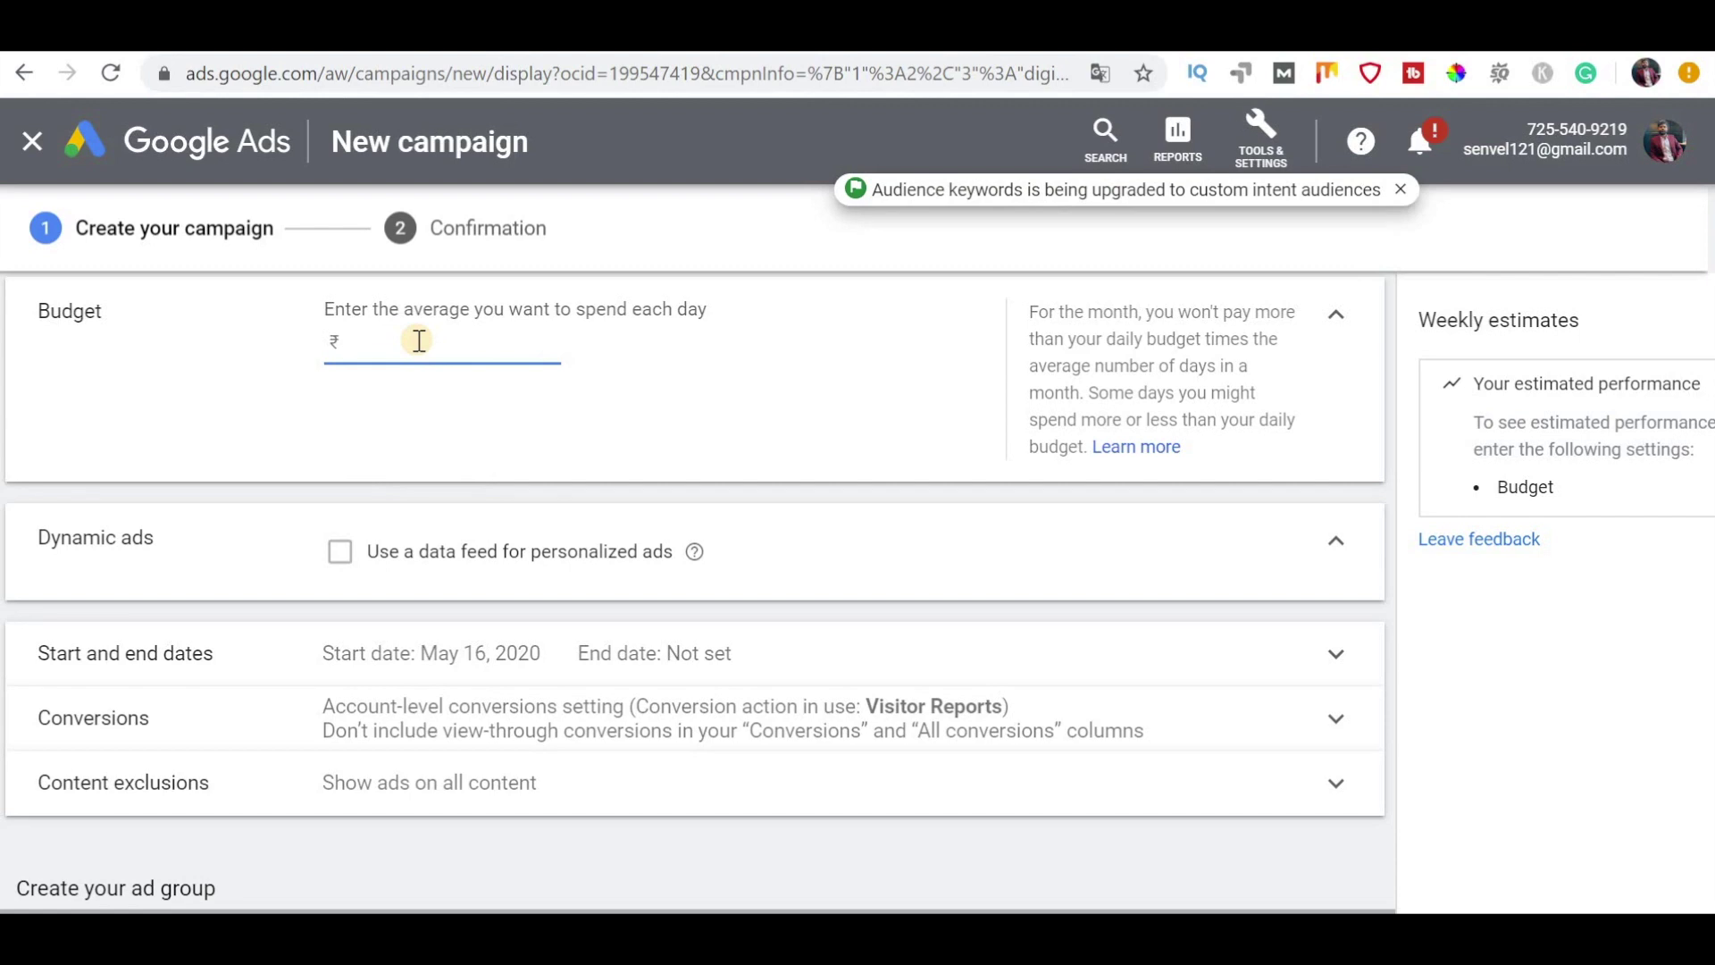
{"action": "type", "text": "100"}
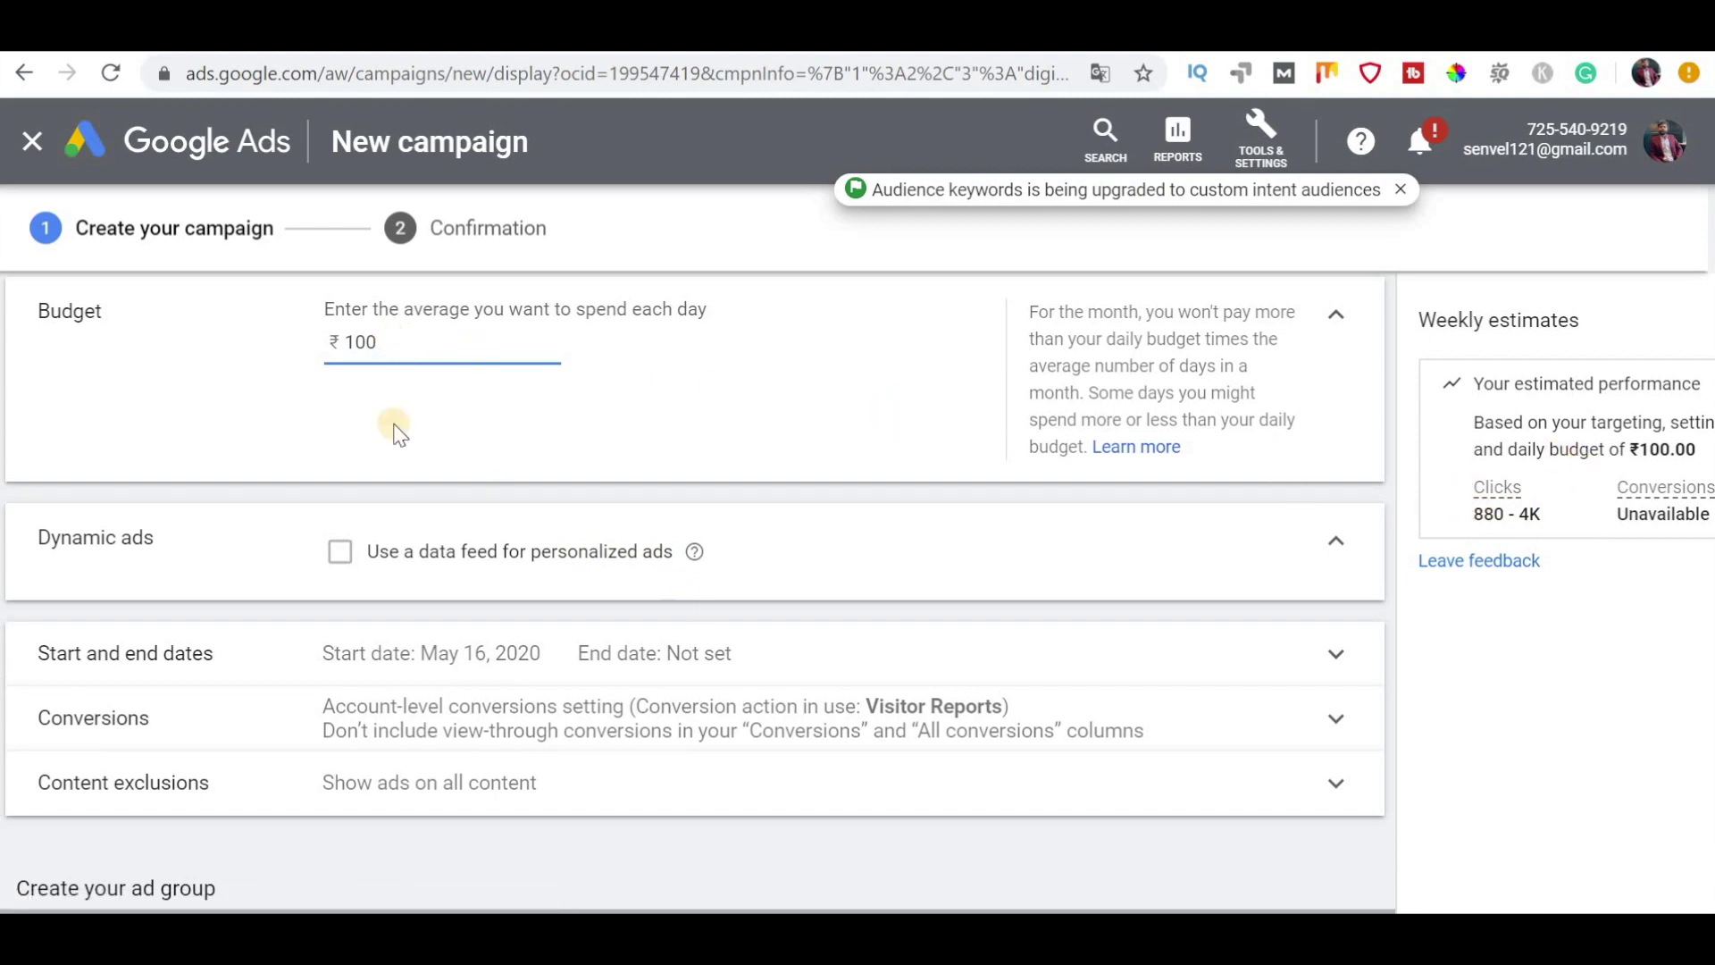
{"action": "left_click", "coordinate": [268, 375]}
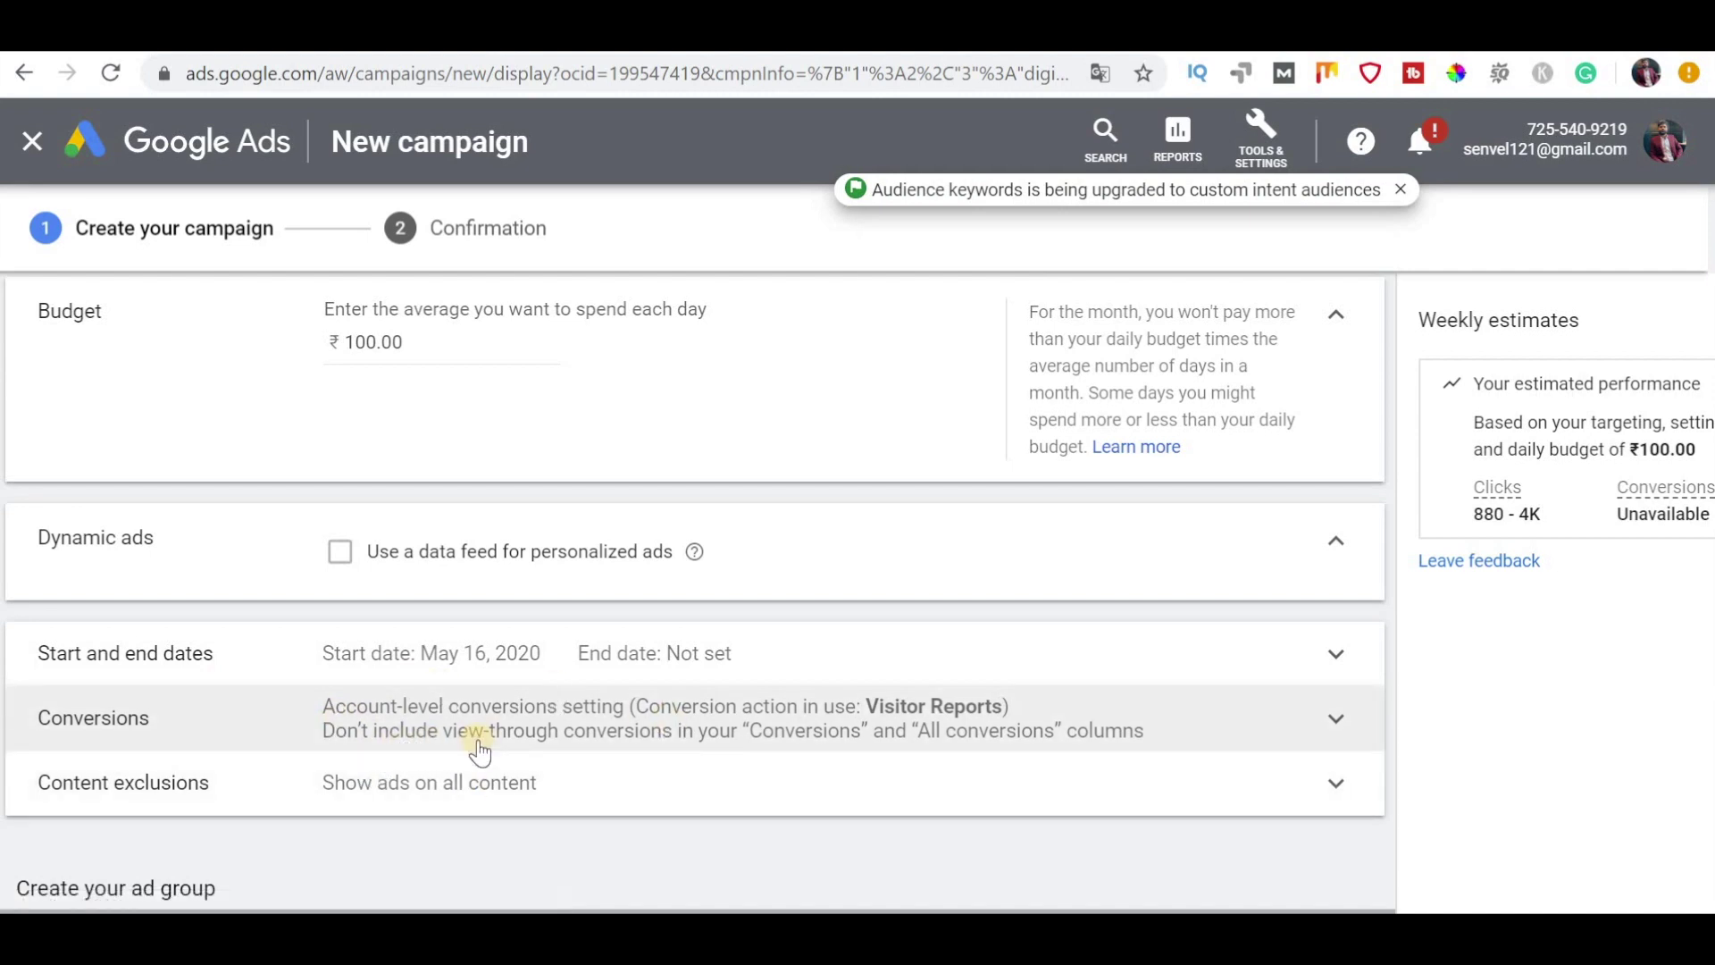
Step: Review the campaign's conversions setting and the content exclusion options for digital content labels, sensitive content and content types
{"action": "left_click", "coordinate": [1313, 719]}
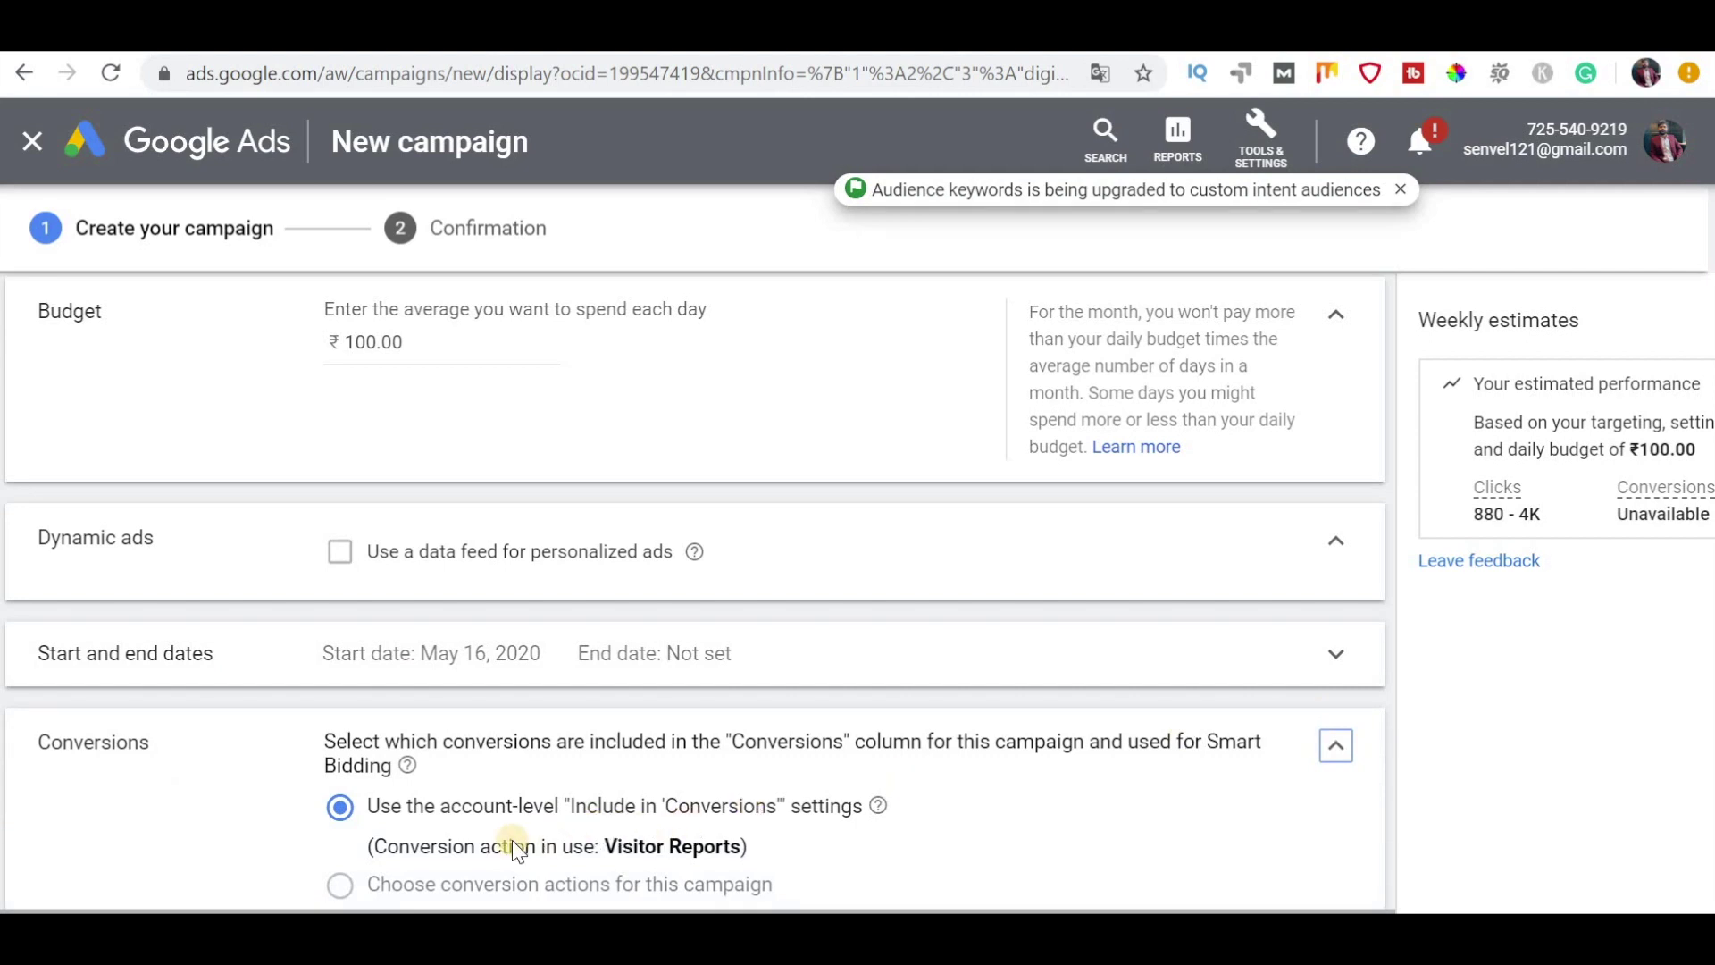
{"action": "left_click", "coordinate": [624, 802]}
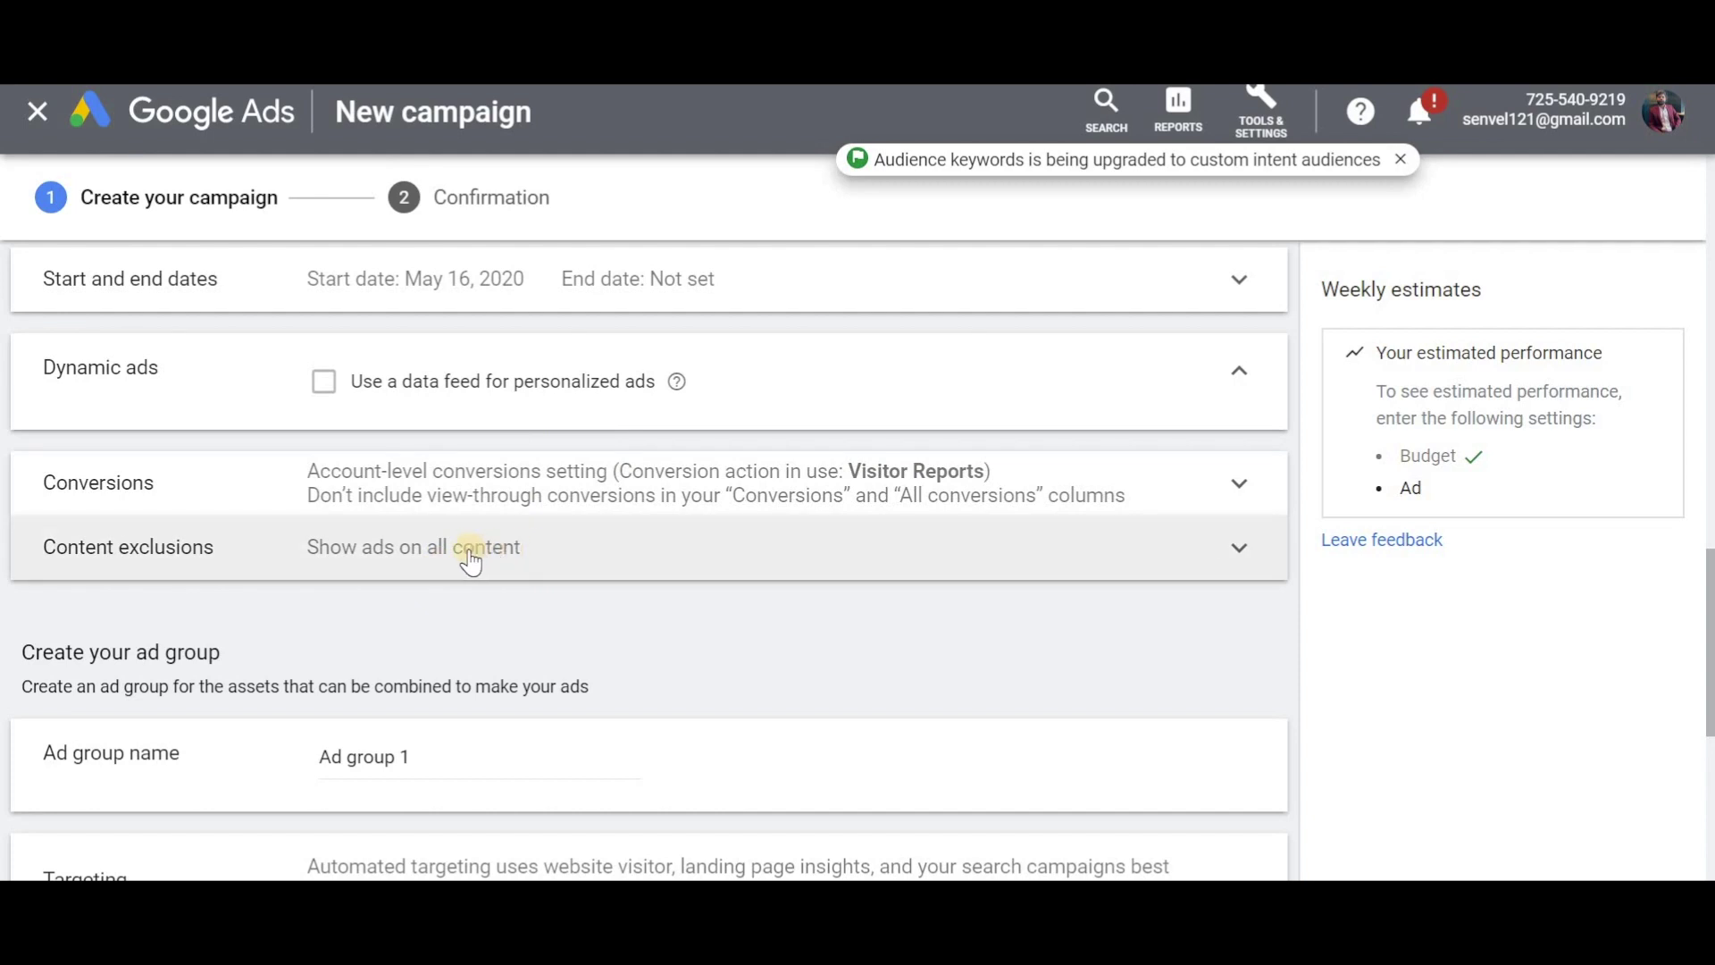
{"action": "left_click", "coordinate": [569, 549]}
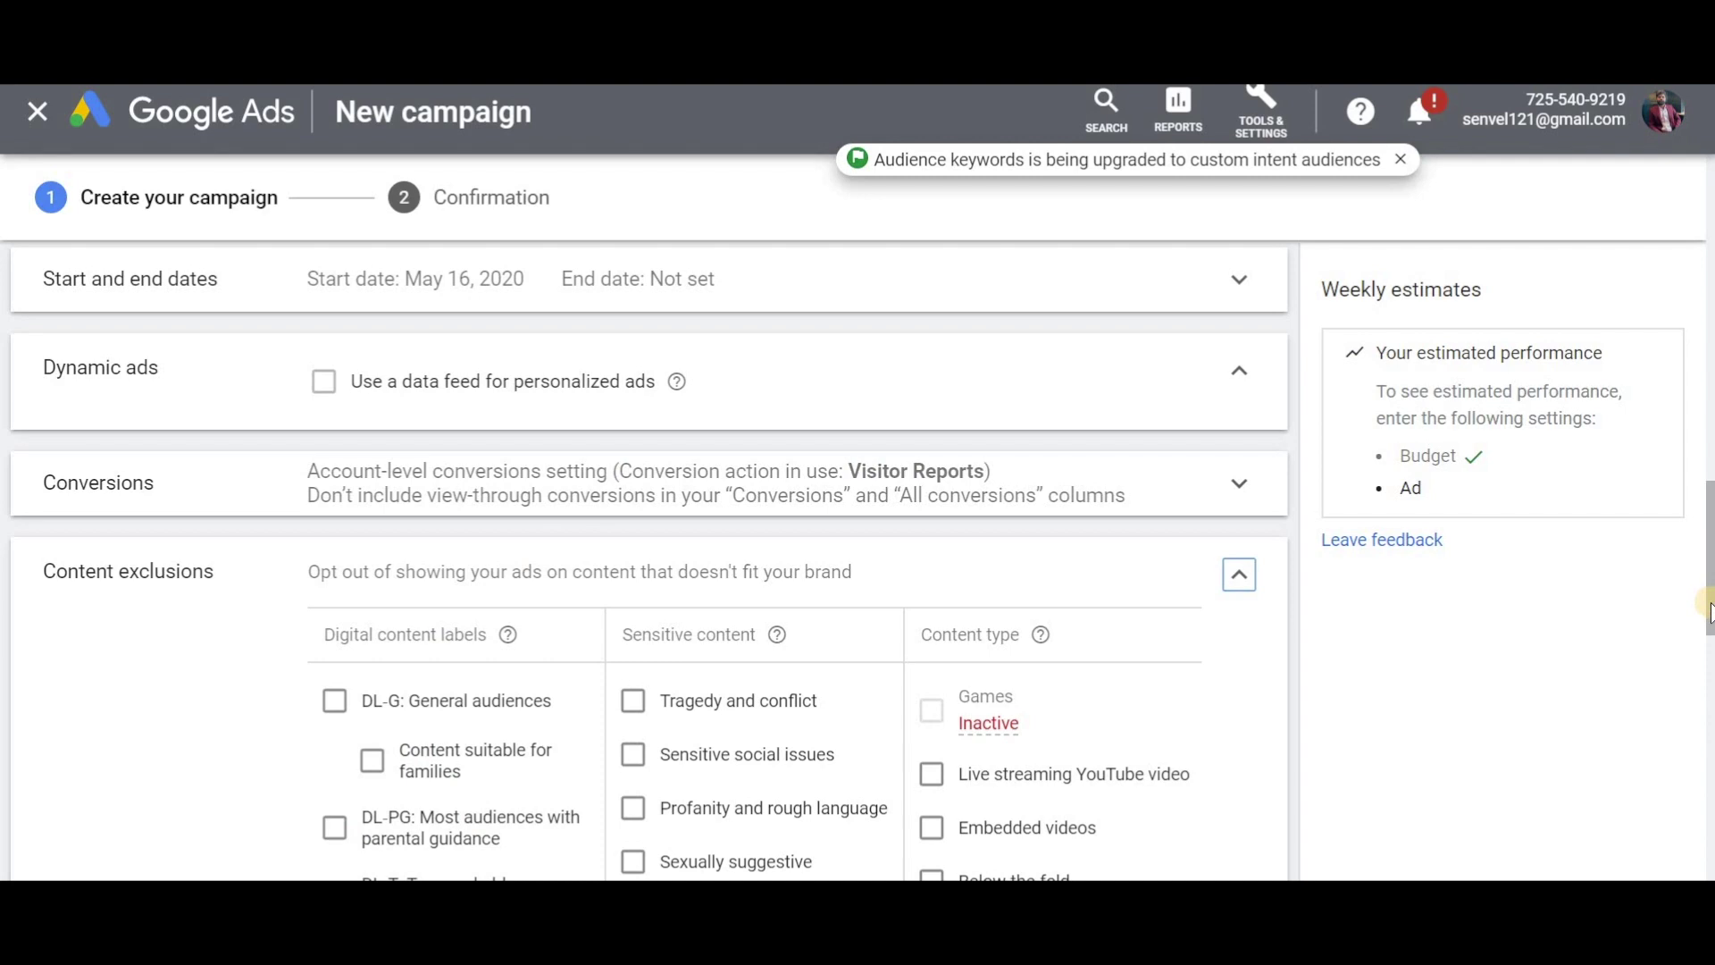
{"action": "scroll", "coordinate": [1162, 715], "scroll_direction": "down", "scroll_amount": 2}
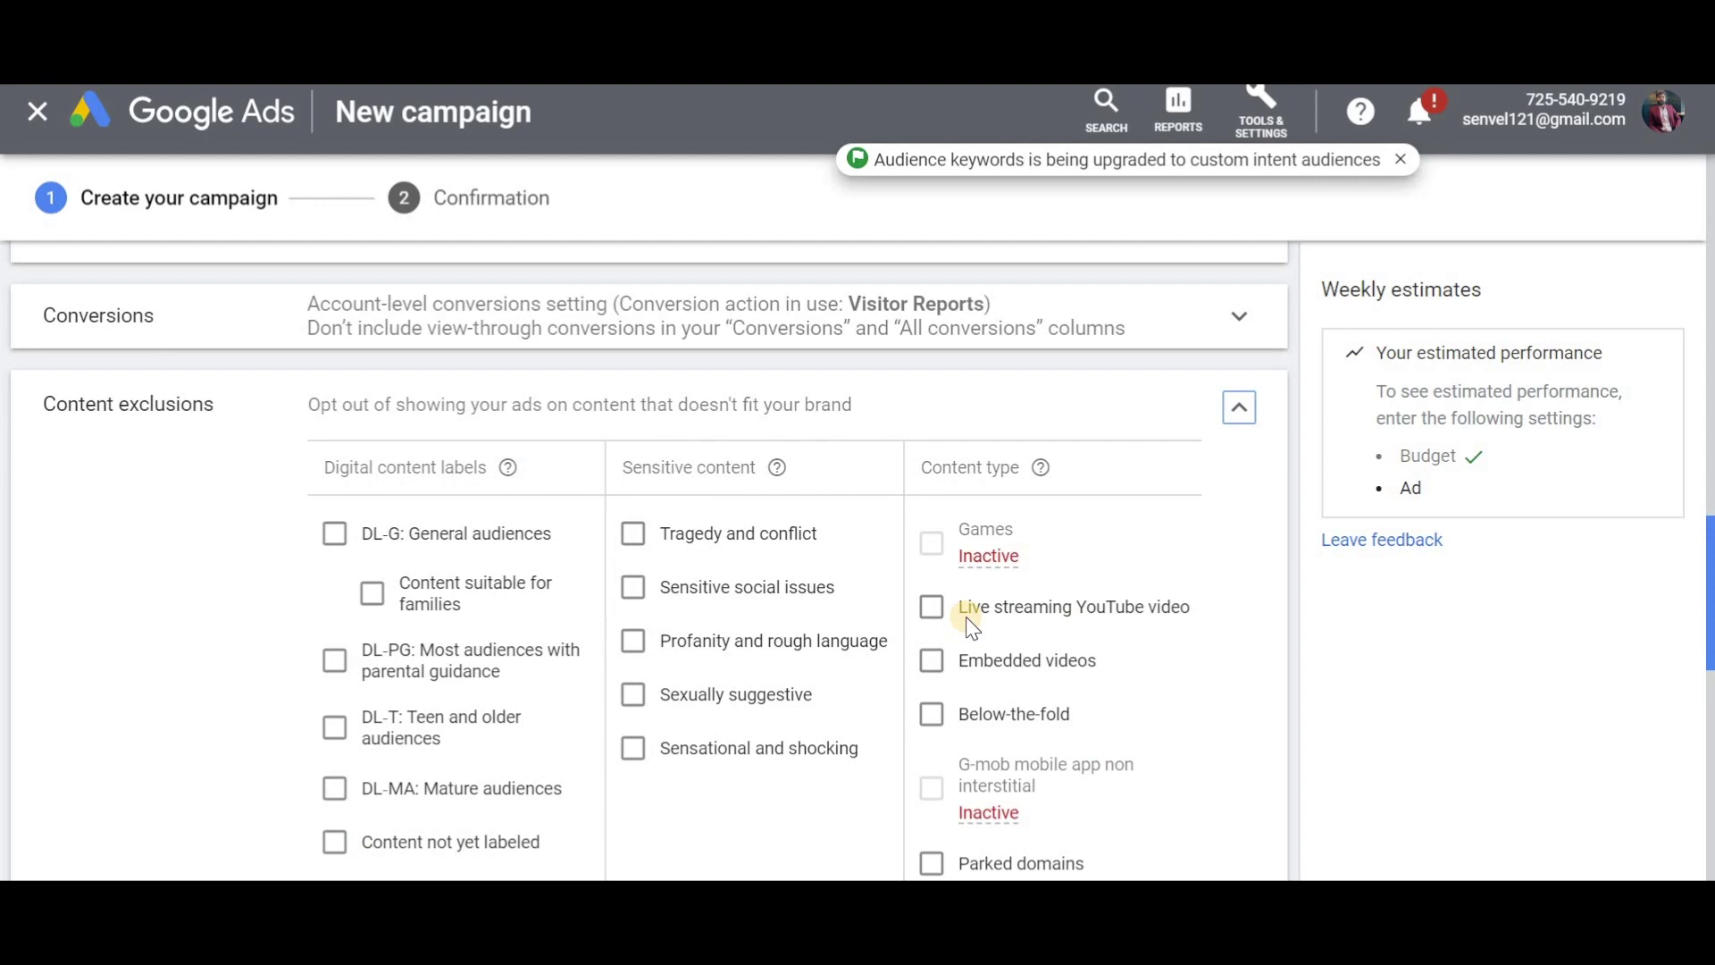
{"action": "scroll", "coordinate": [934, 616], "scroll_direction": "down", "scroll_amount": 2}
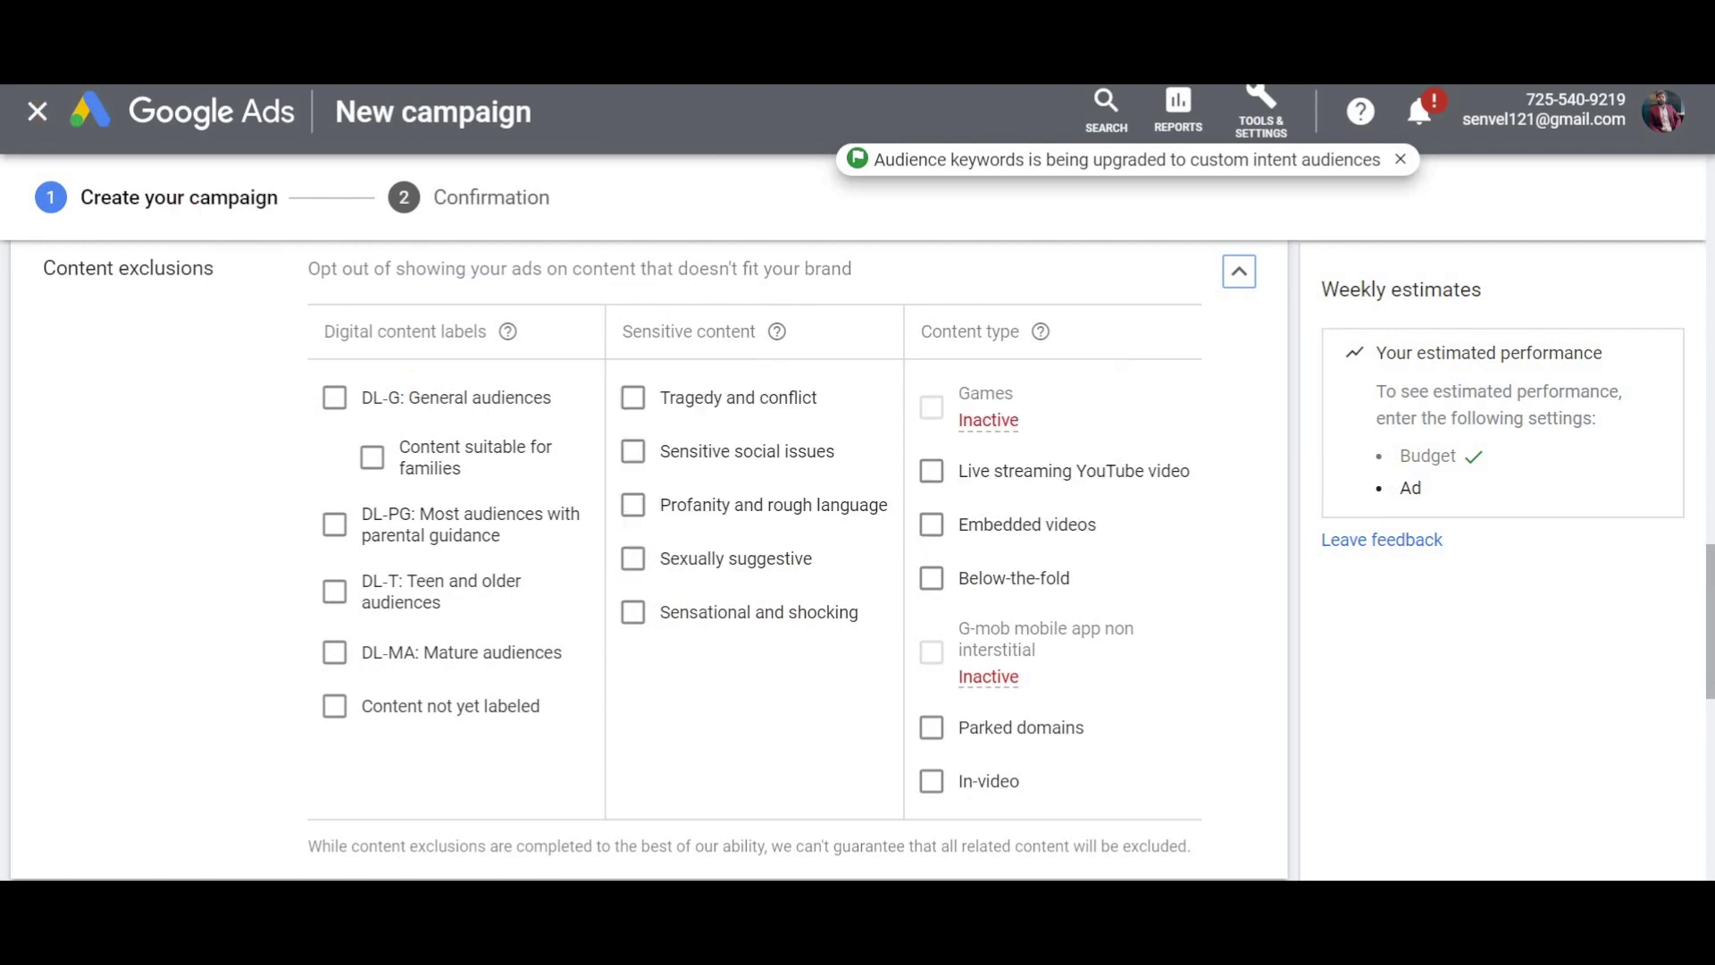
Step: Name the ad group "Display campaign adgroup 1"
{"action": "scroll", "coordinate": [256, 192], "scroll_direction": "down", "scroll_amount": 7}
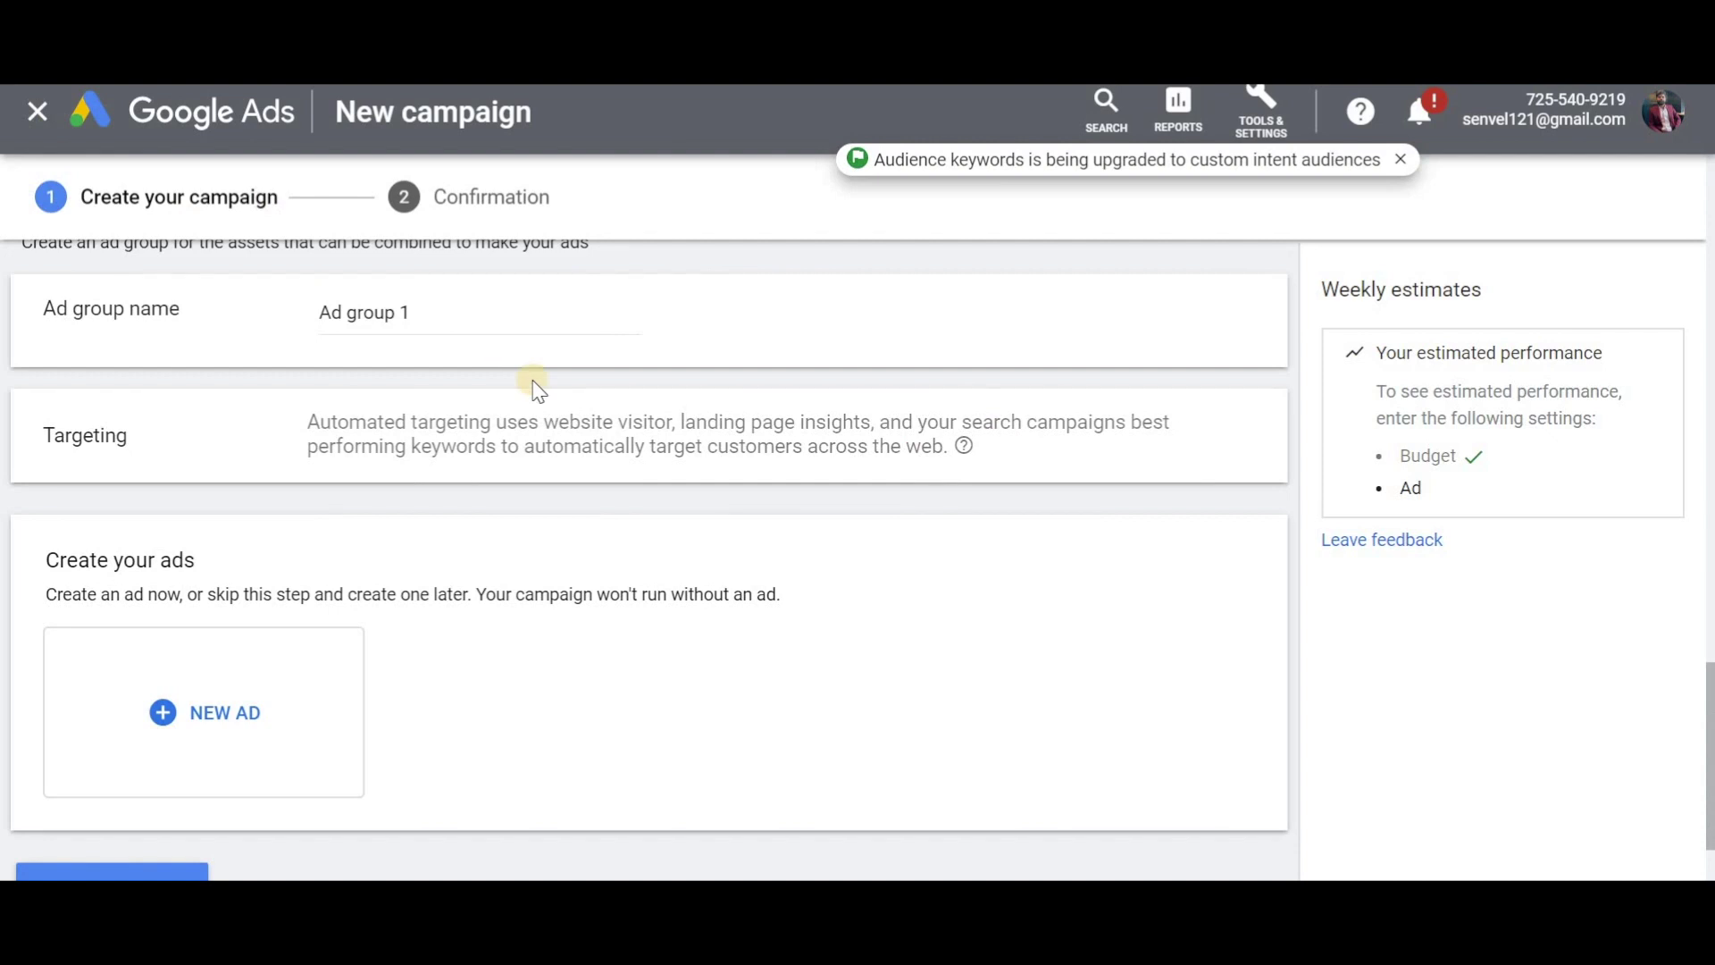
{"action": "double_click", "coordinate": [416, 310]}
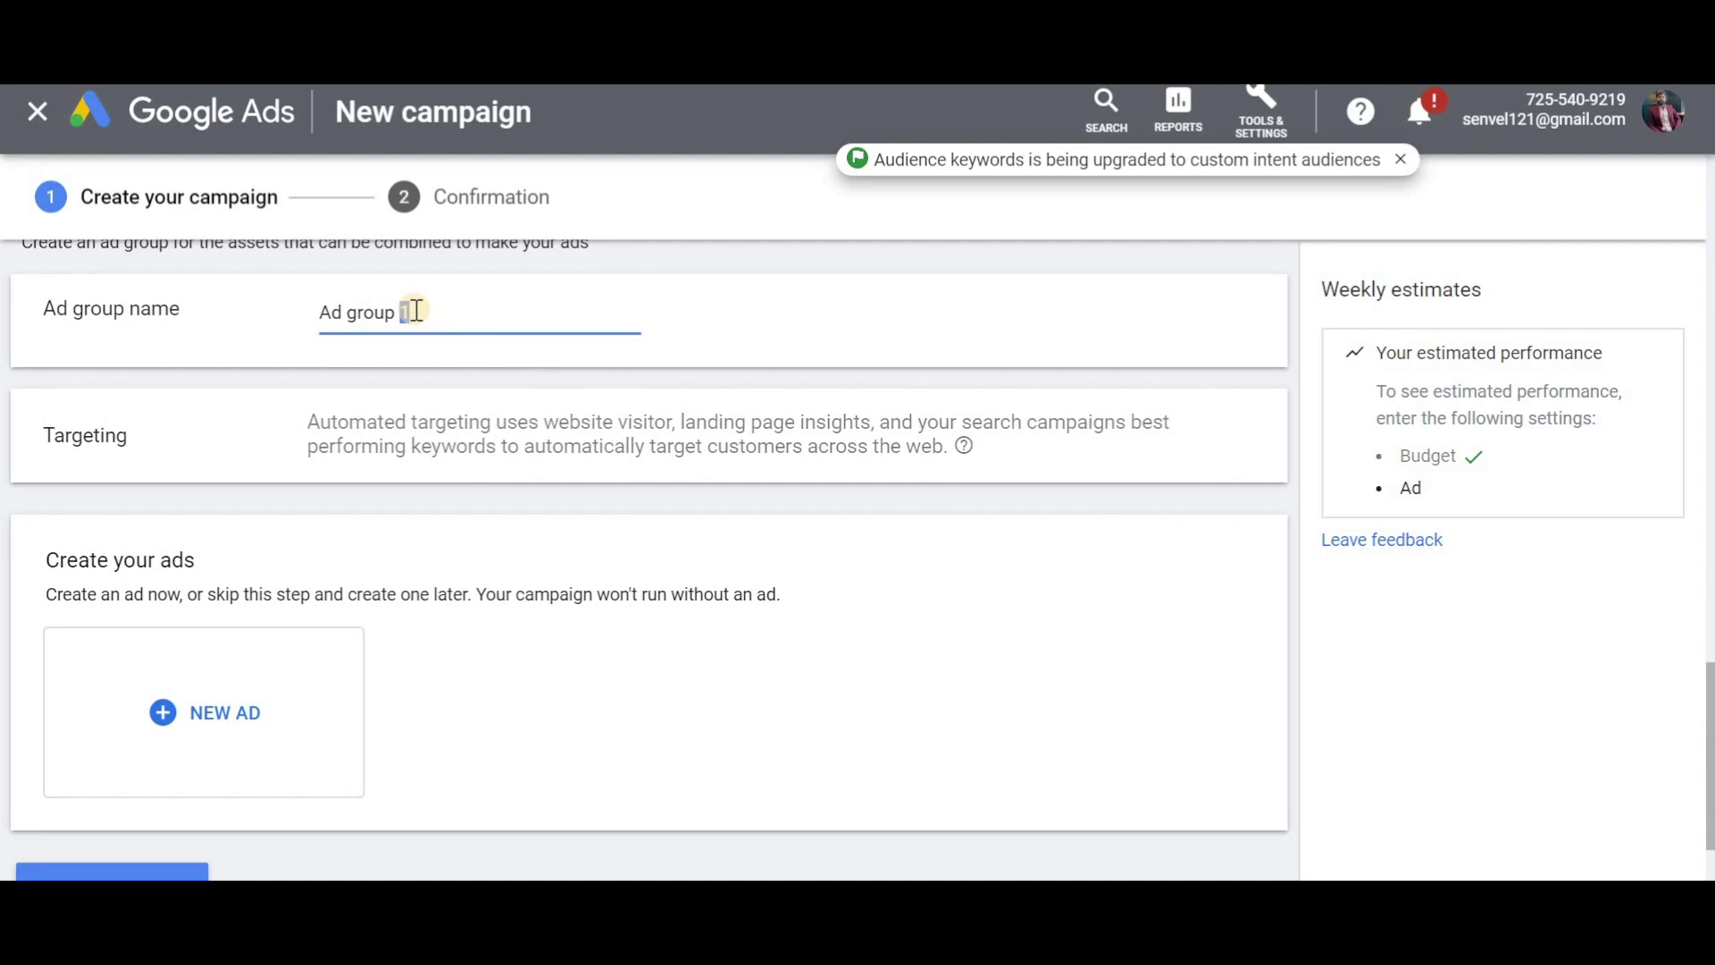
{"action": "key", "text": "BackSpace"}
{"action": "key", "text": "BackSpace"}
{"action": "key", "text": "BackSpace"}
{"action": "key", "text": "BackSpace"}
{"action": "key", "text": "BackSpace"}
{"action": "key", "text": "BackSpace"}
{"action": "key", "text": "BackSpace"}
{"action": "key", "text": "BackSpace"}
{"action": "key", "text": "BackSpace"}
{"action": "key", "text": "BackSpace"}
{"action": "type", "text": "D"}
{"action": "type", "text": "isplay can"}
{"action": "type", "text": "paign "}
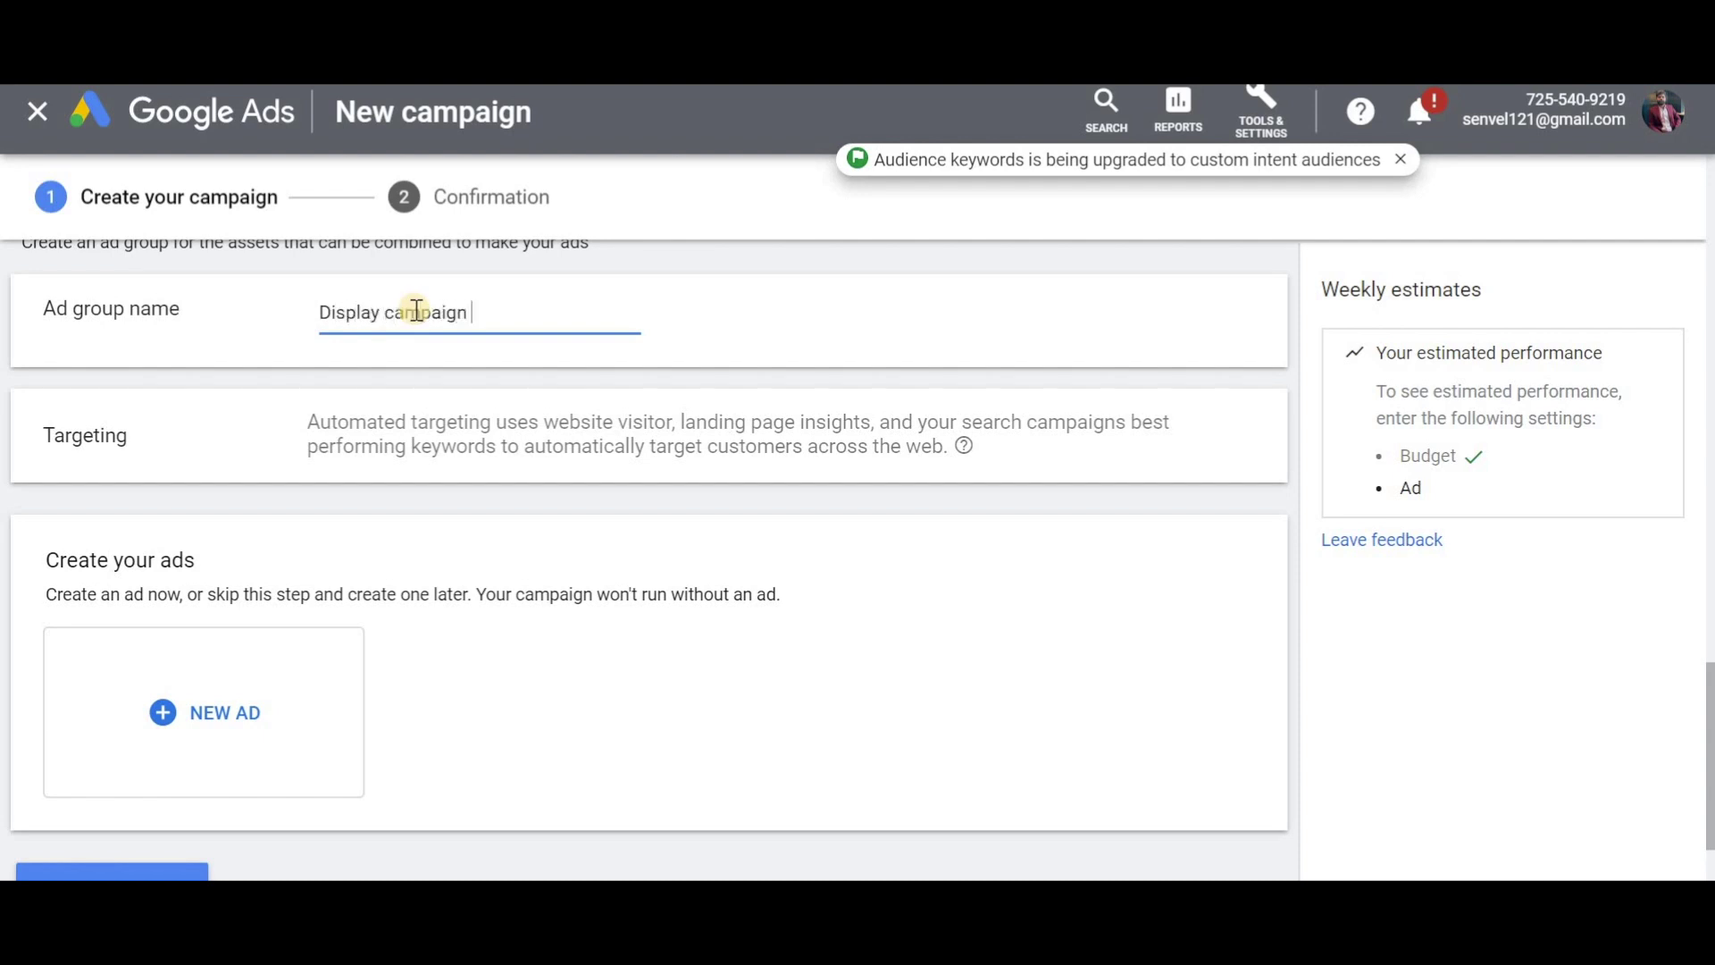
{"action": "type", "text": "adgroup  1"}
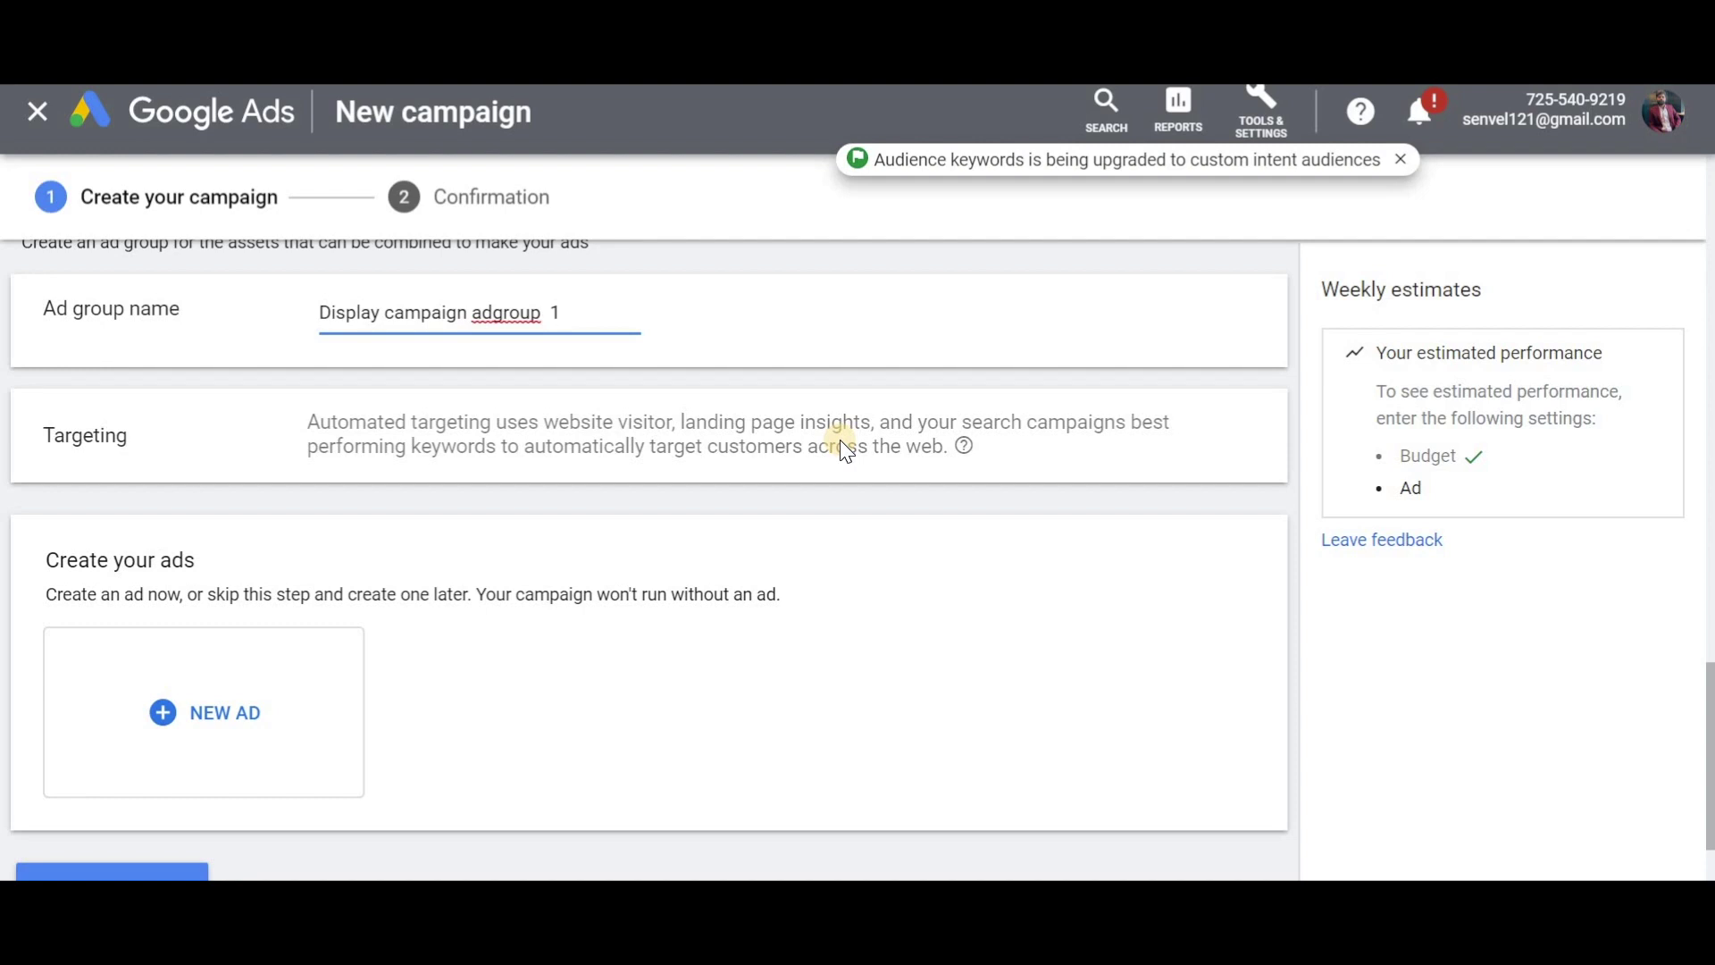
Step: Start a new responsive display ad and set its final URL to digitalsenthil.com
{"action": "left_click_drag", "start_coordinate": [1706, 791], "coordinate": [1706, 823]}
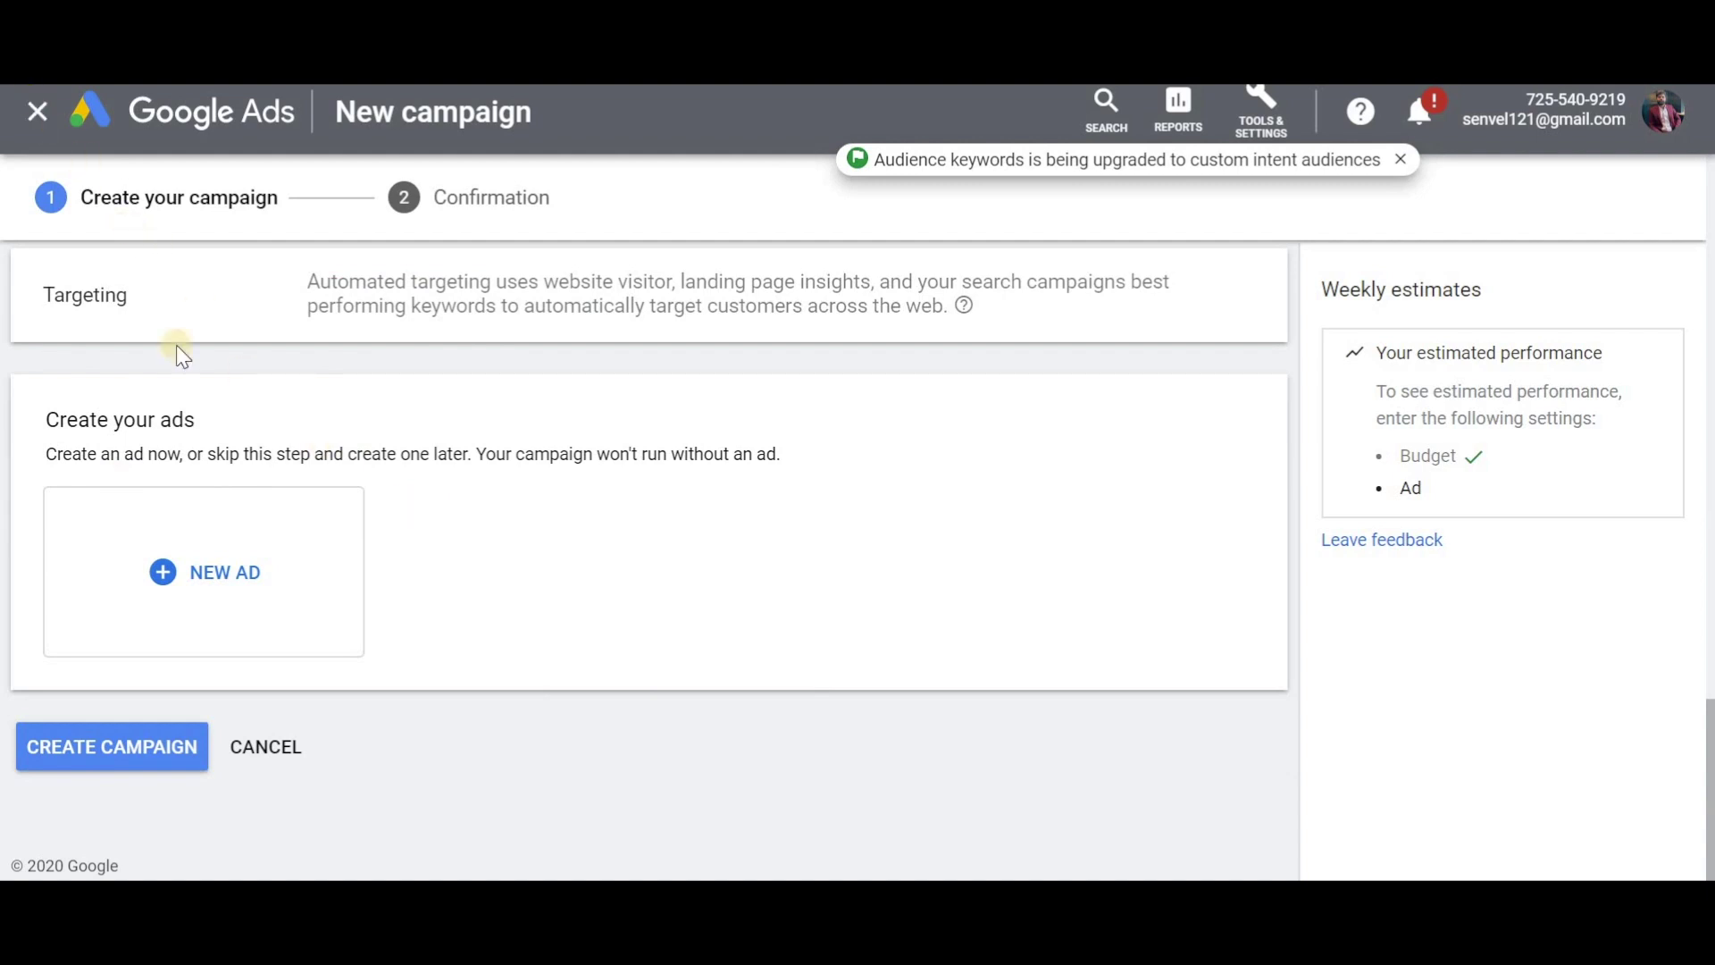
{"action": "left_click", "coordinate": [175, 572]}
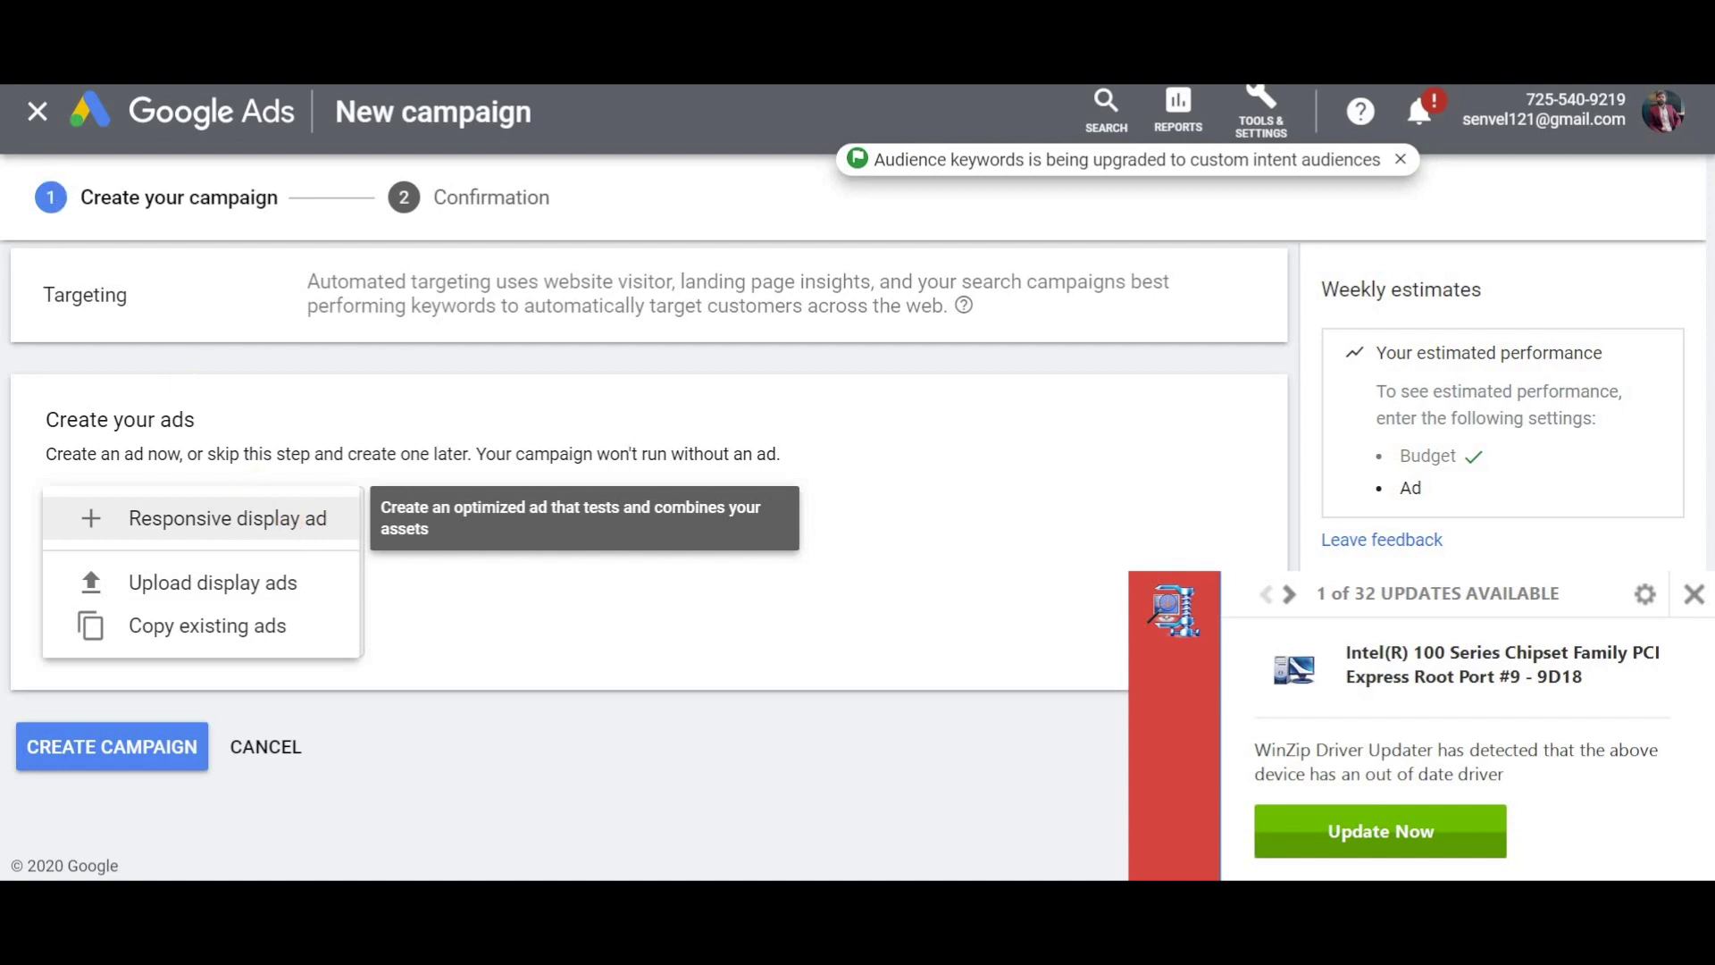
{"action": "left_click", "coordinate": [228, 518]}
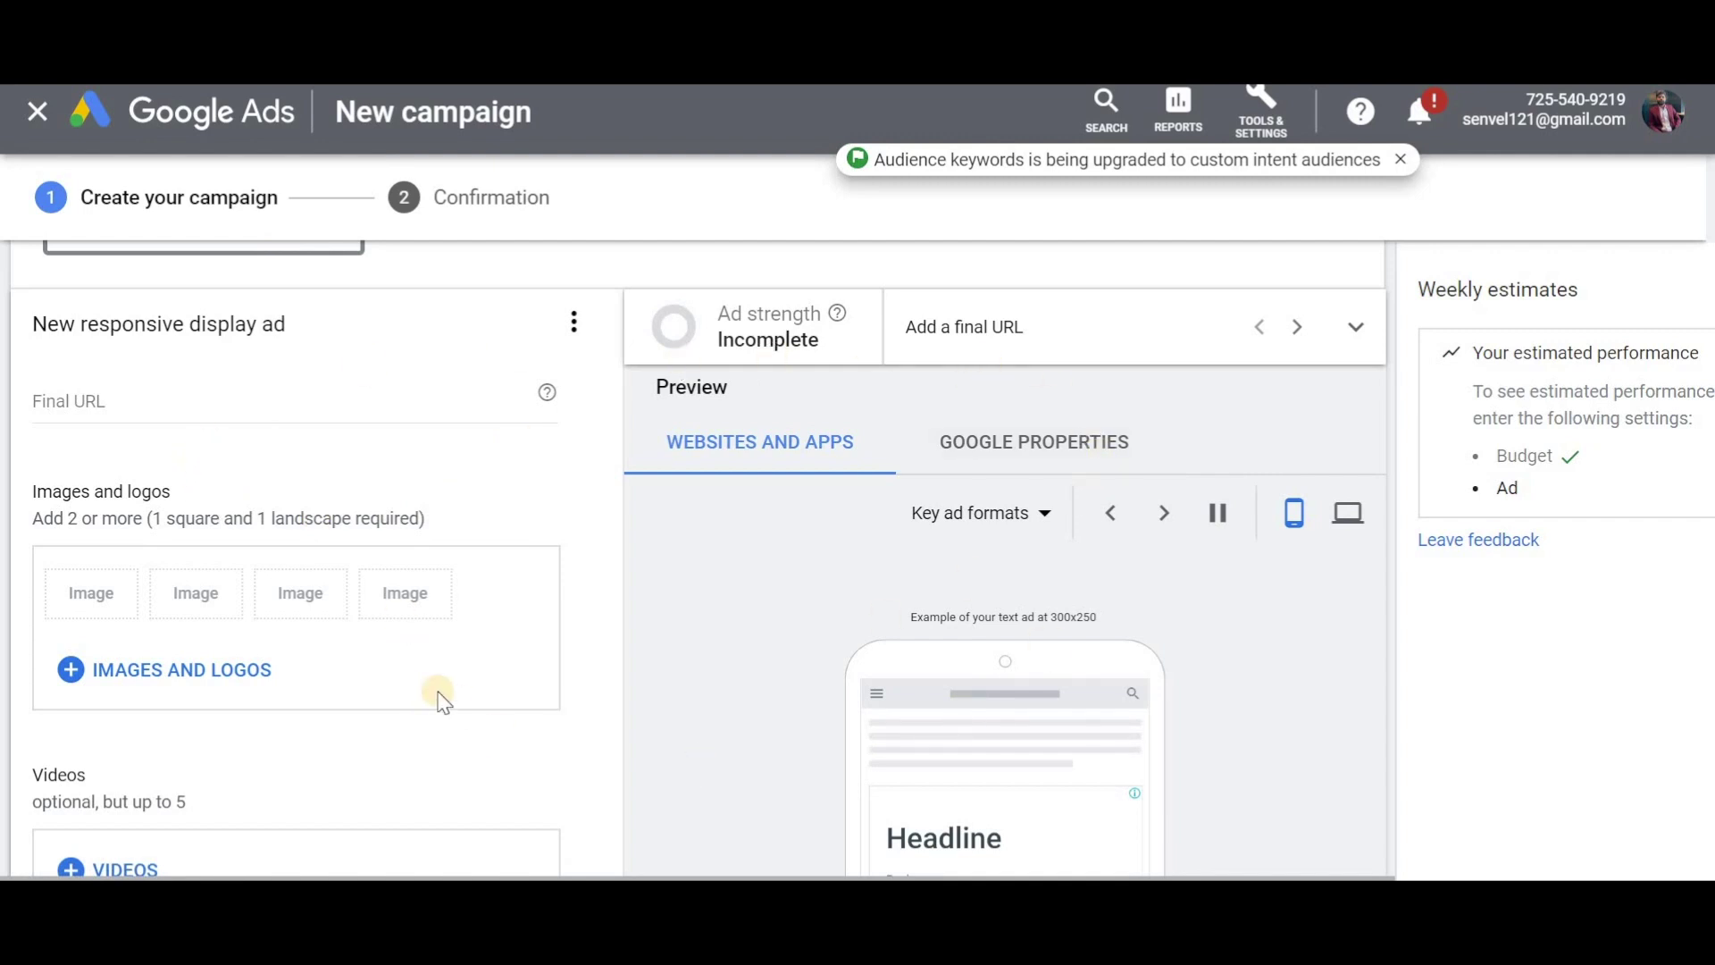
{"action": "left_click", "coordinate": [283, 408]}
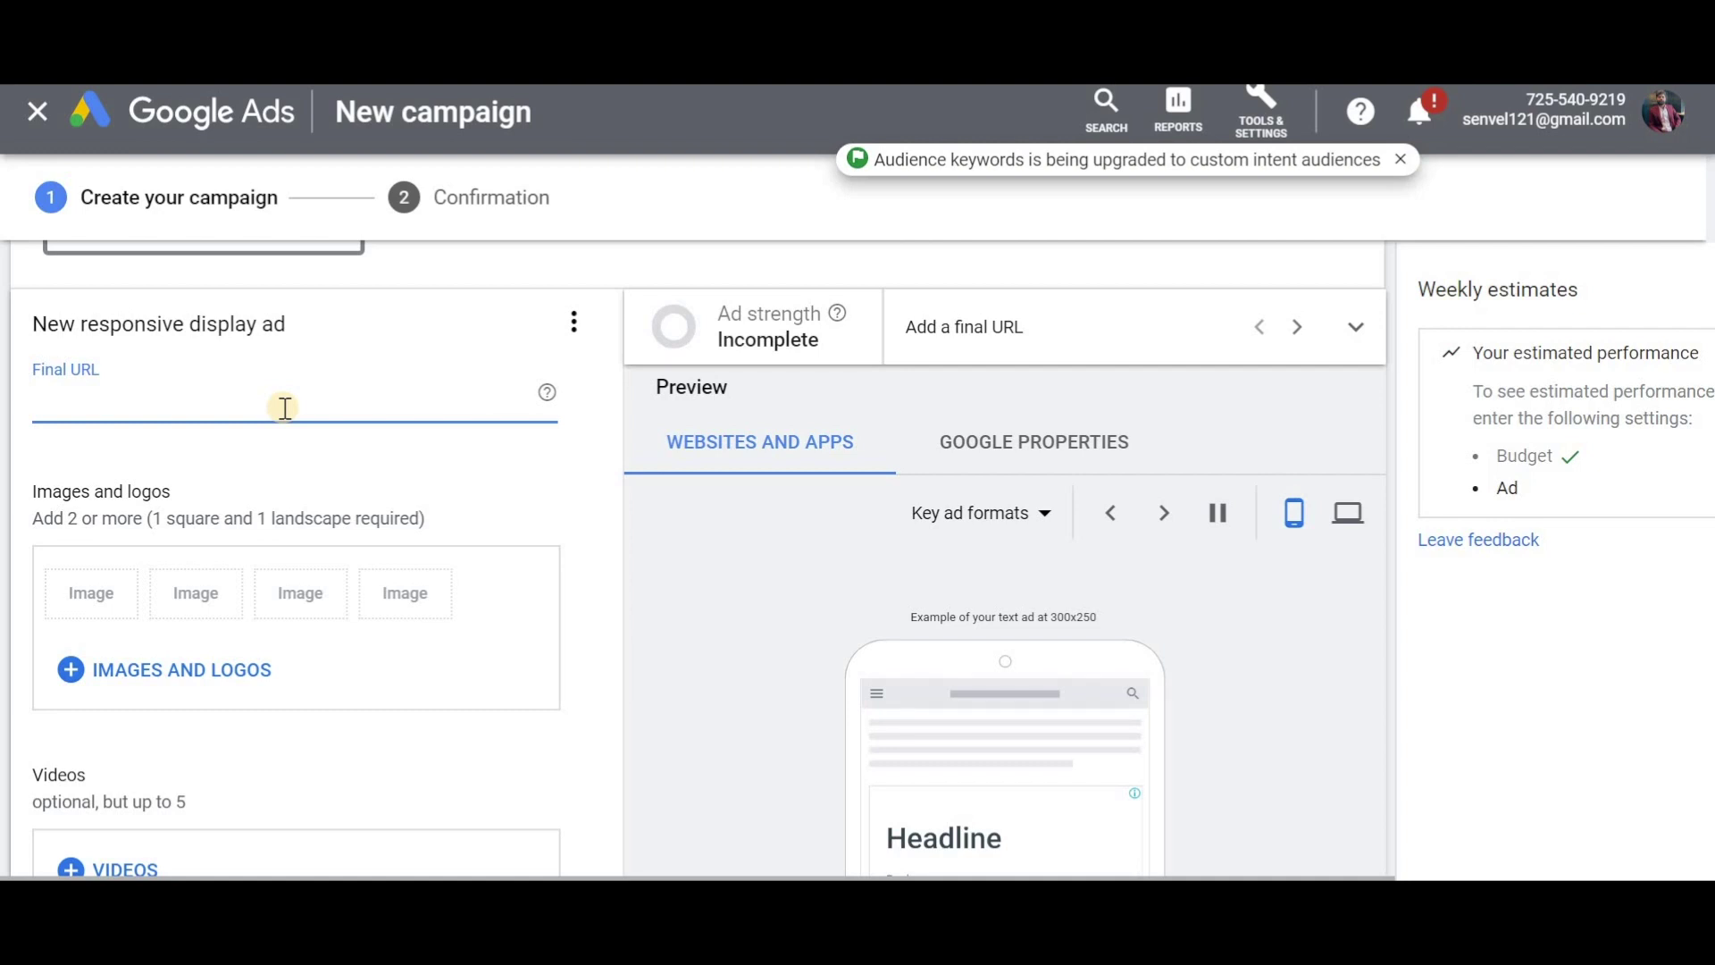
{"action": "type", "text": "digitalsenthil.com"}
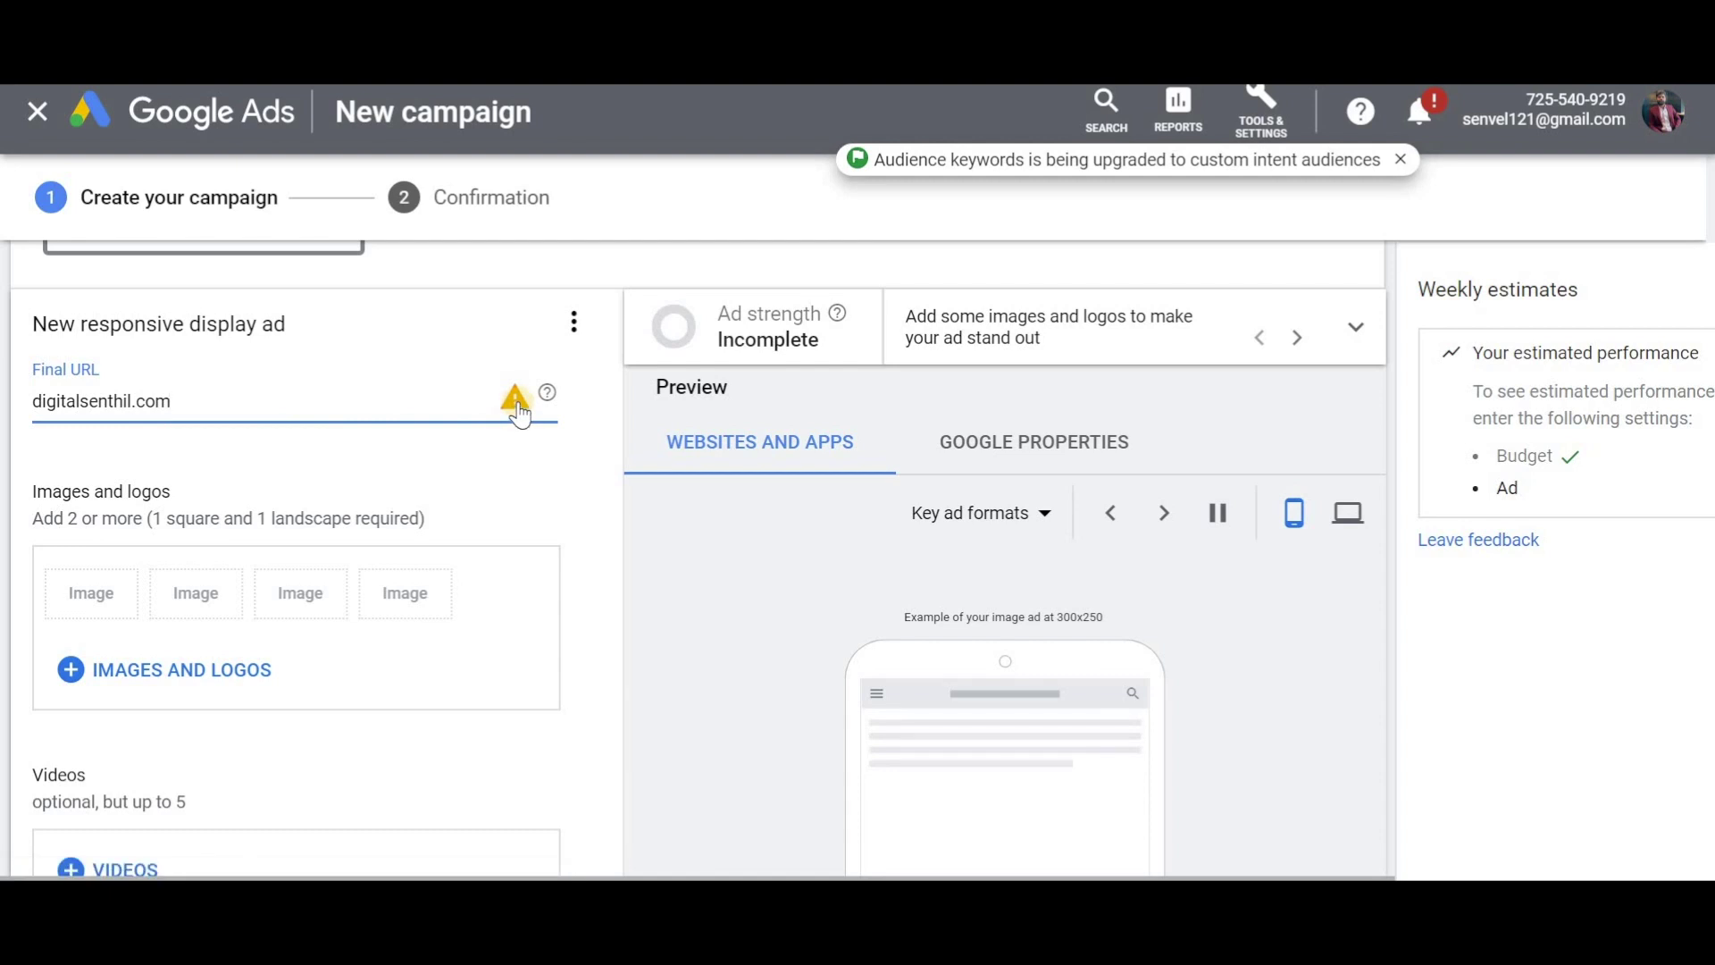
{"action": "mouse_move", "coordinate": [518, 413]}
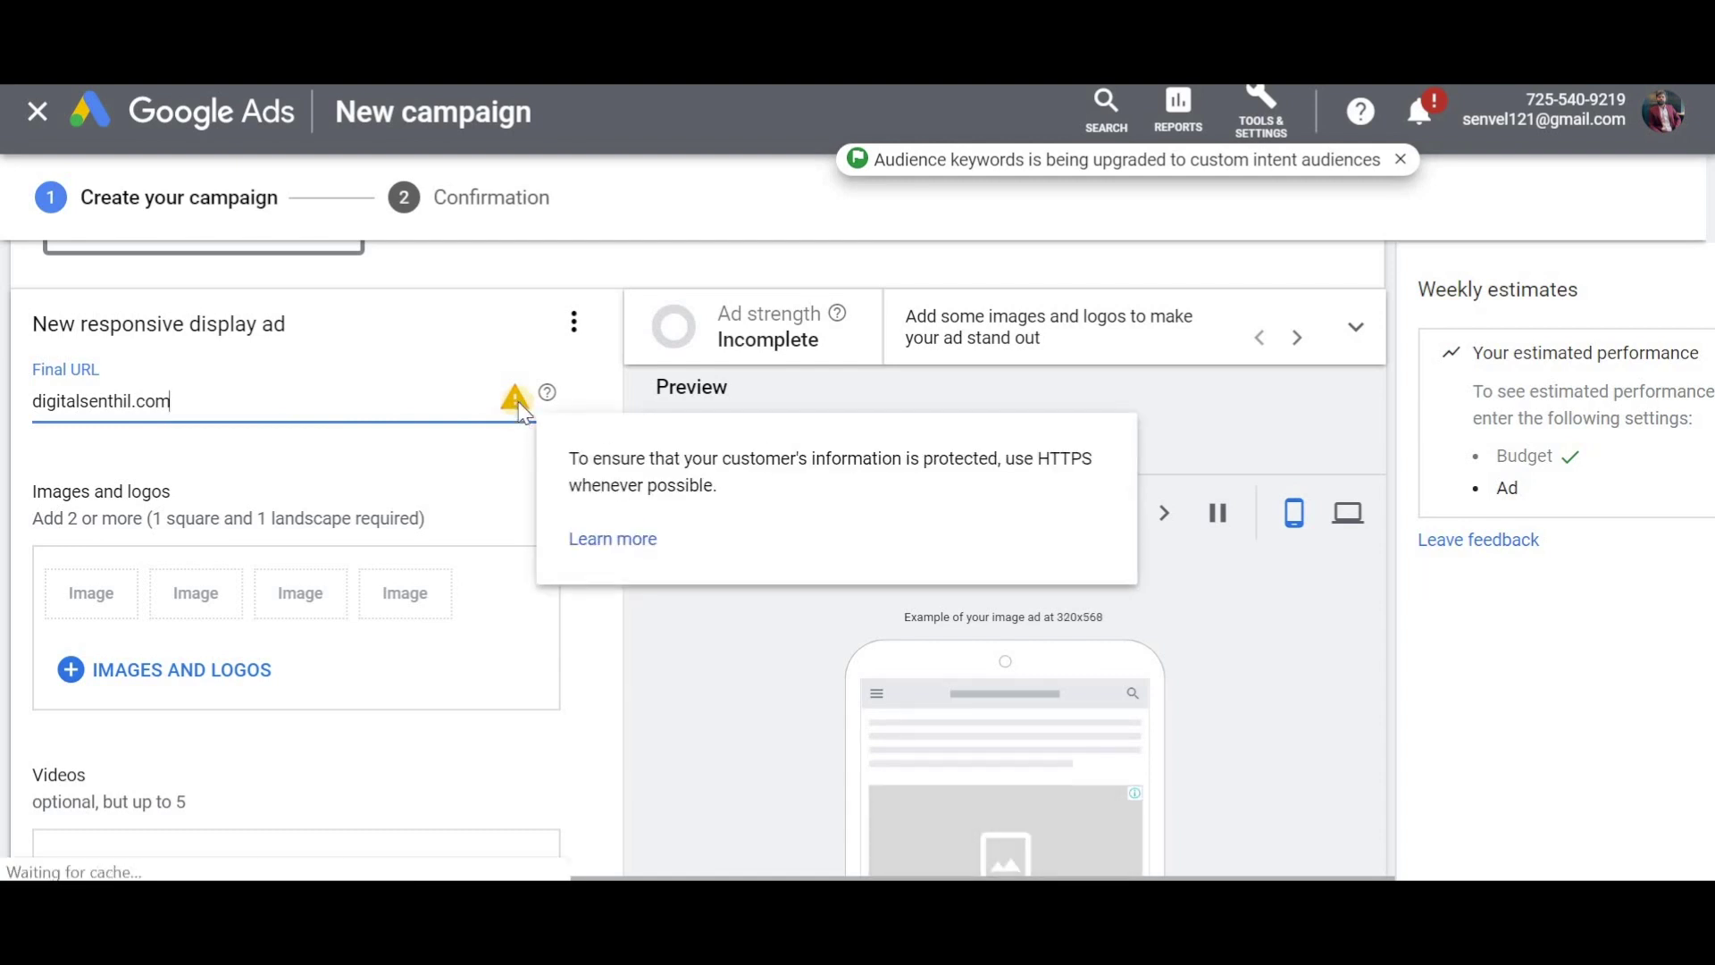
{"action": "left_click", "coordinate": [37, 400]}
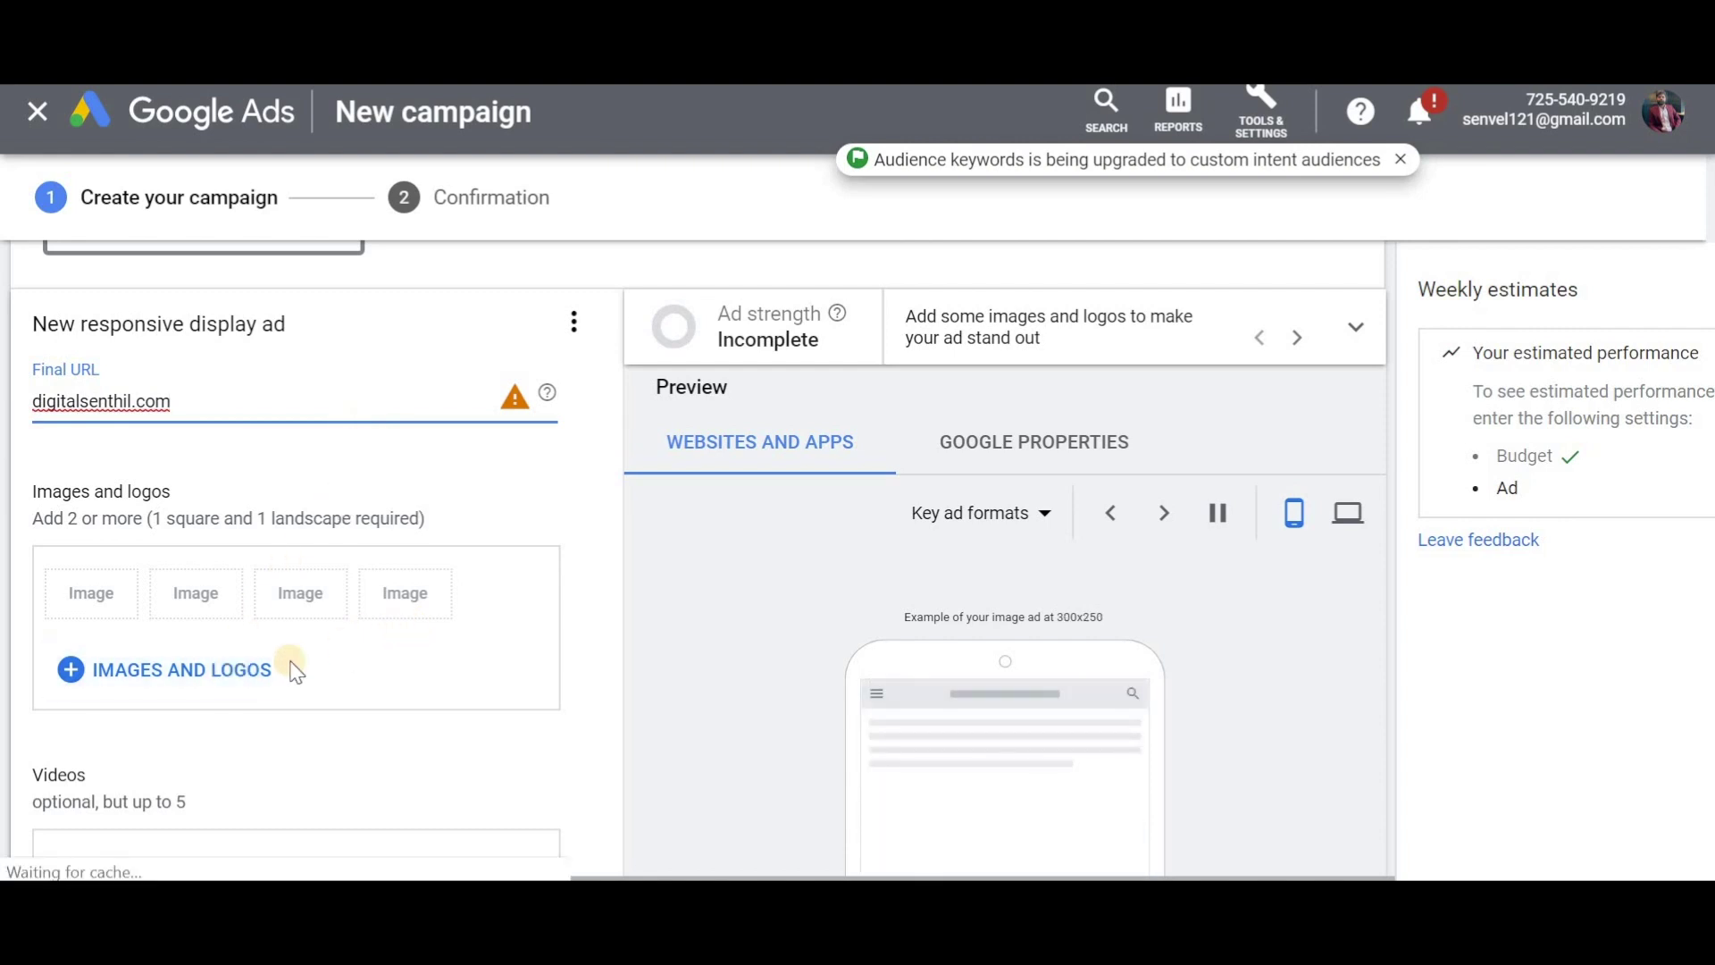
Step: Upload the image "Keyword Research using top Keyword Research tools in தமிழ் (Tamil).png" from the corona folder for the ad
{"action": "left_click", "coordinate": [248, 669]}
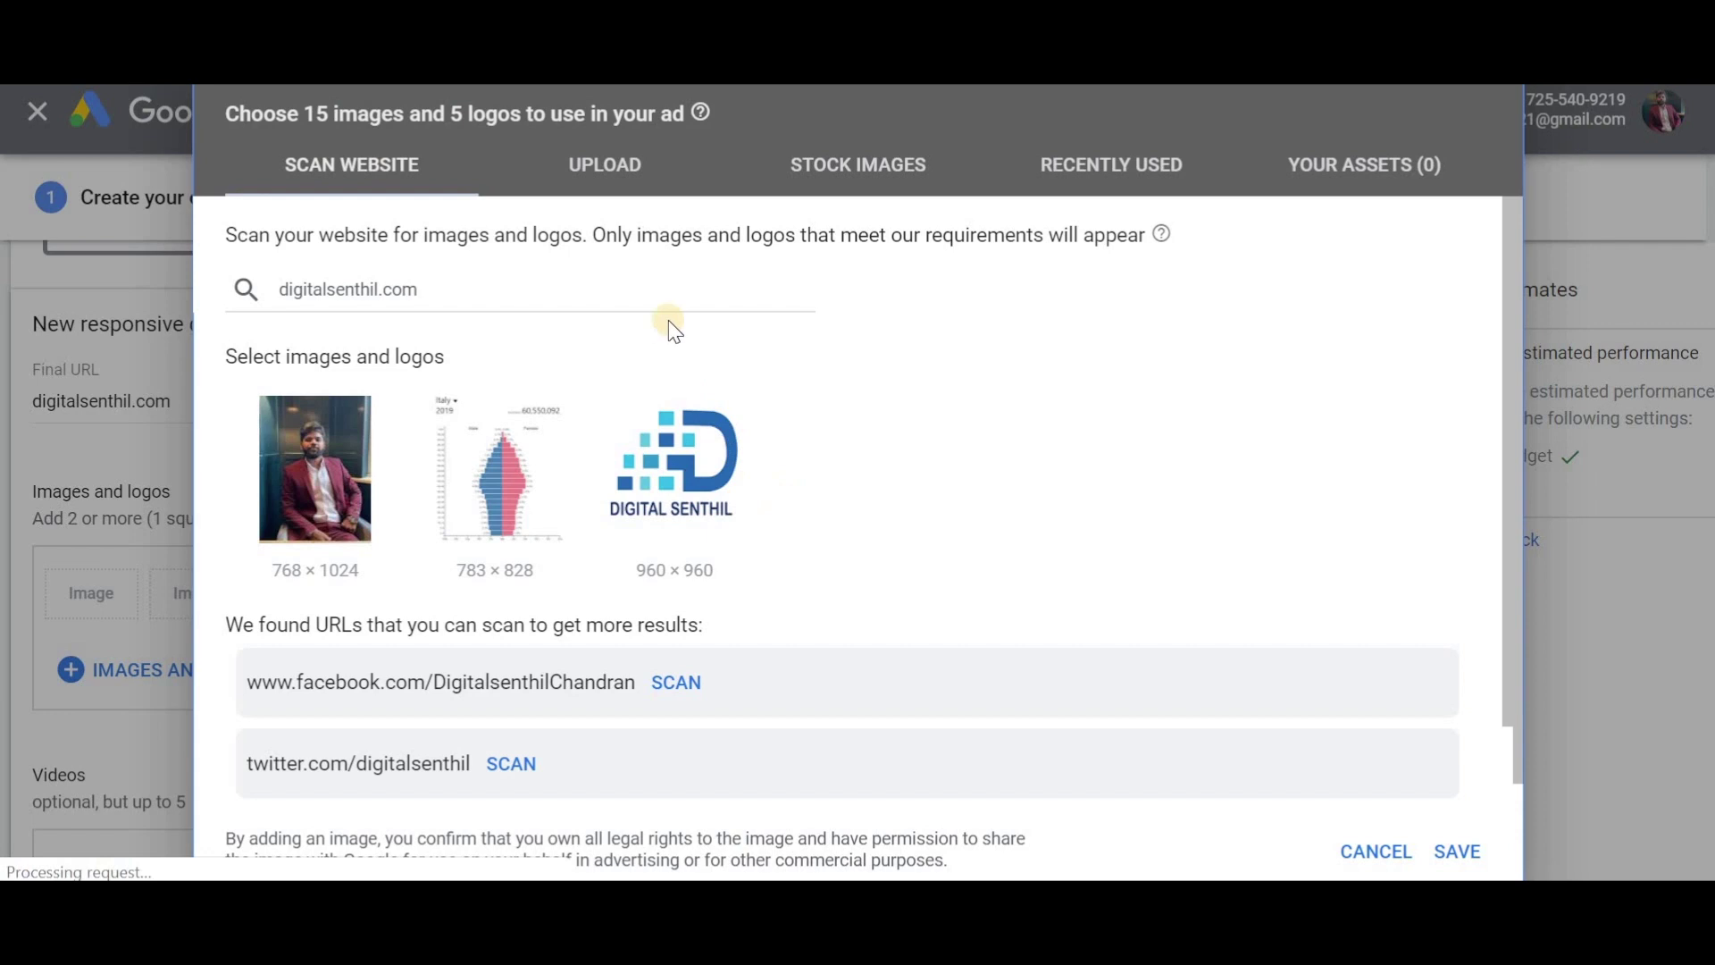
{"action": "left_click", "coordinate": [625, 183]}
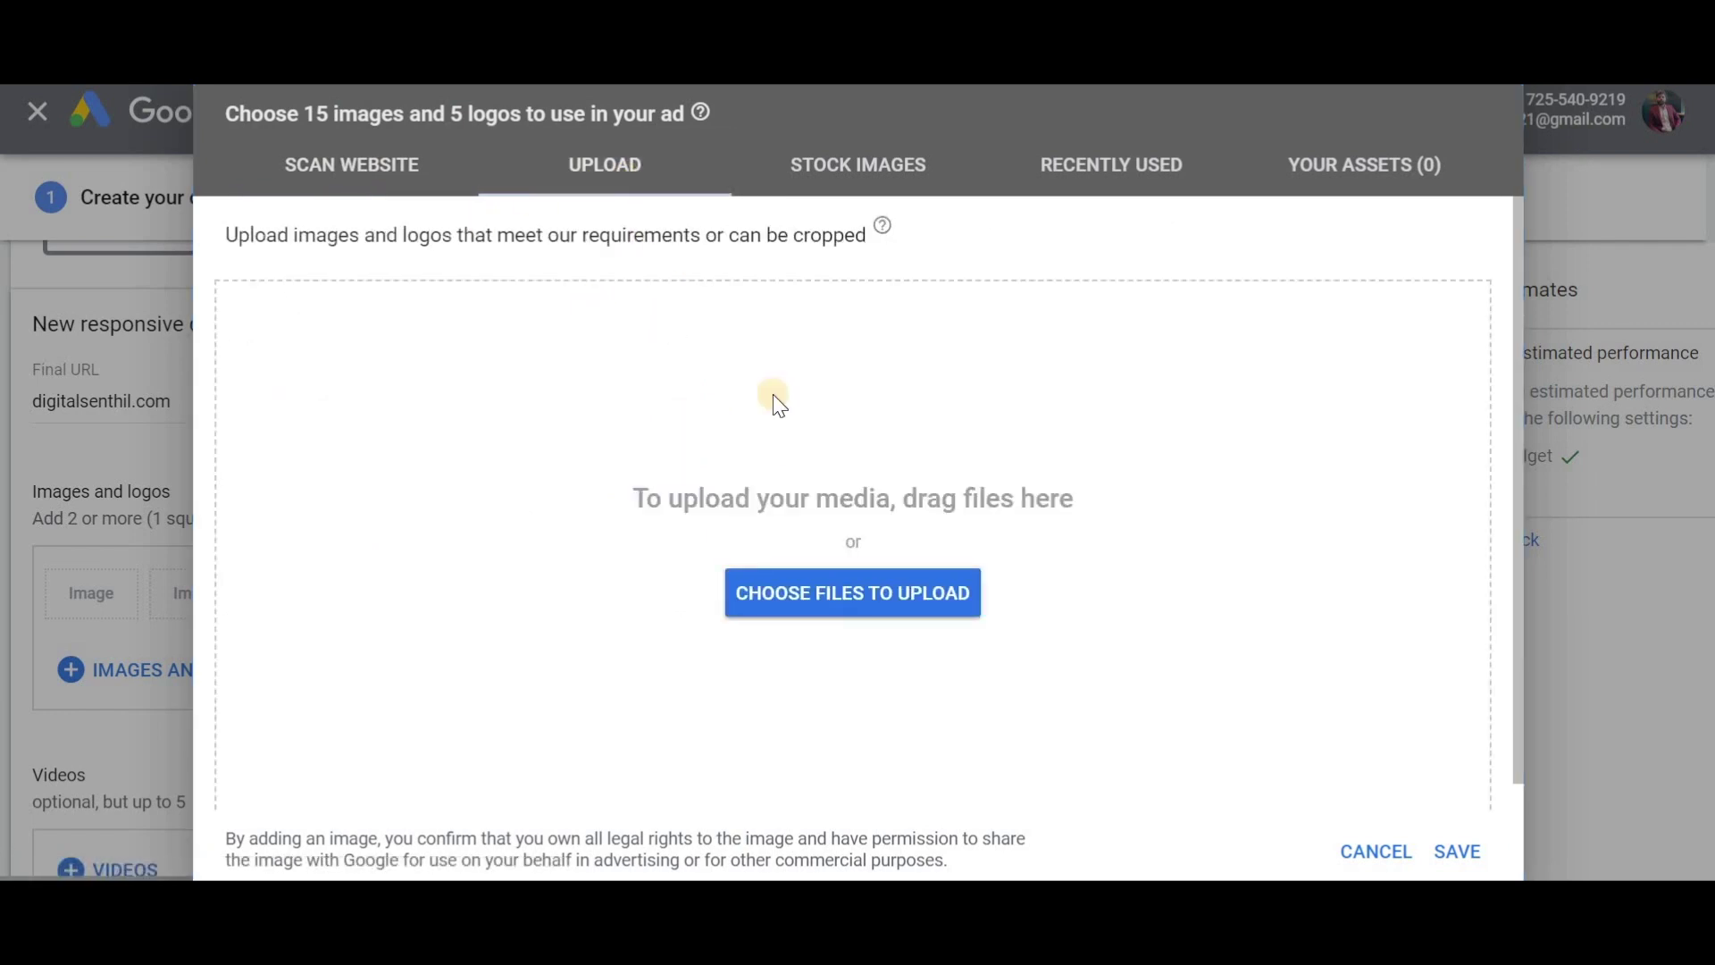
{"action": "left_click", "coordinate": [901, 608]}
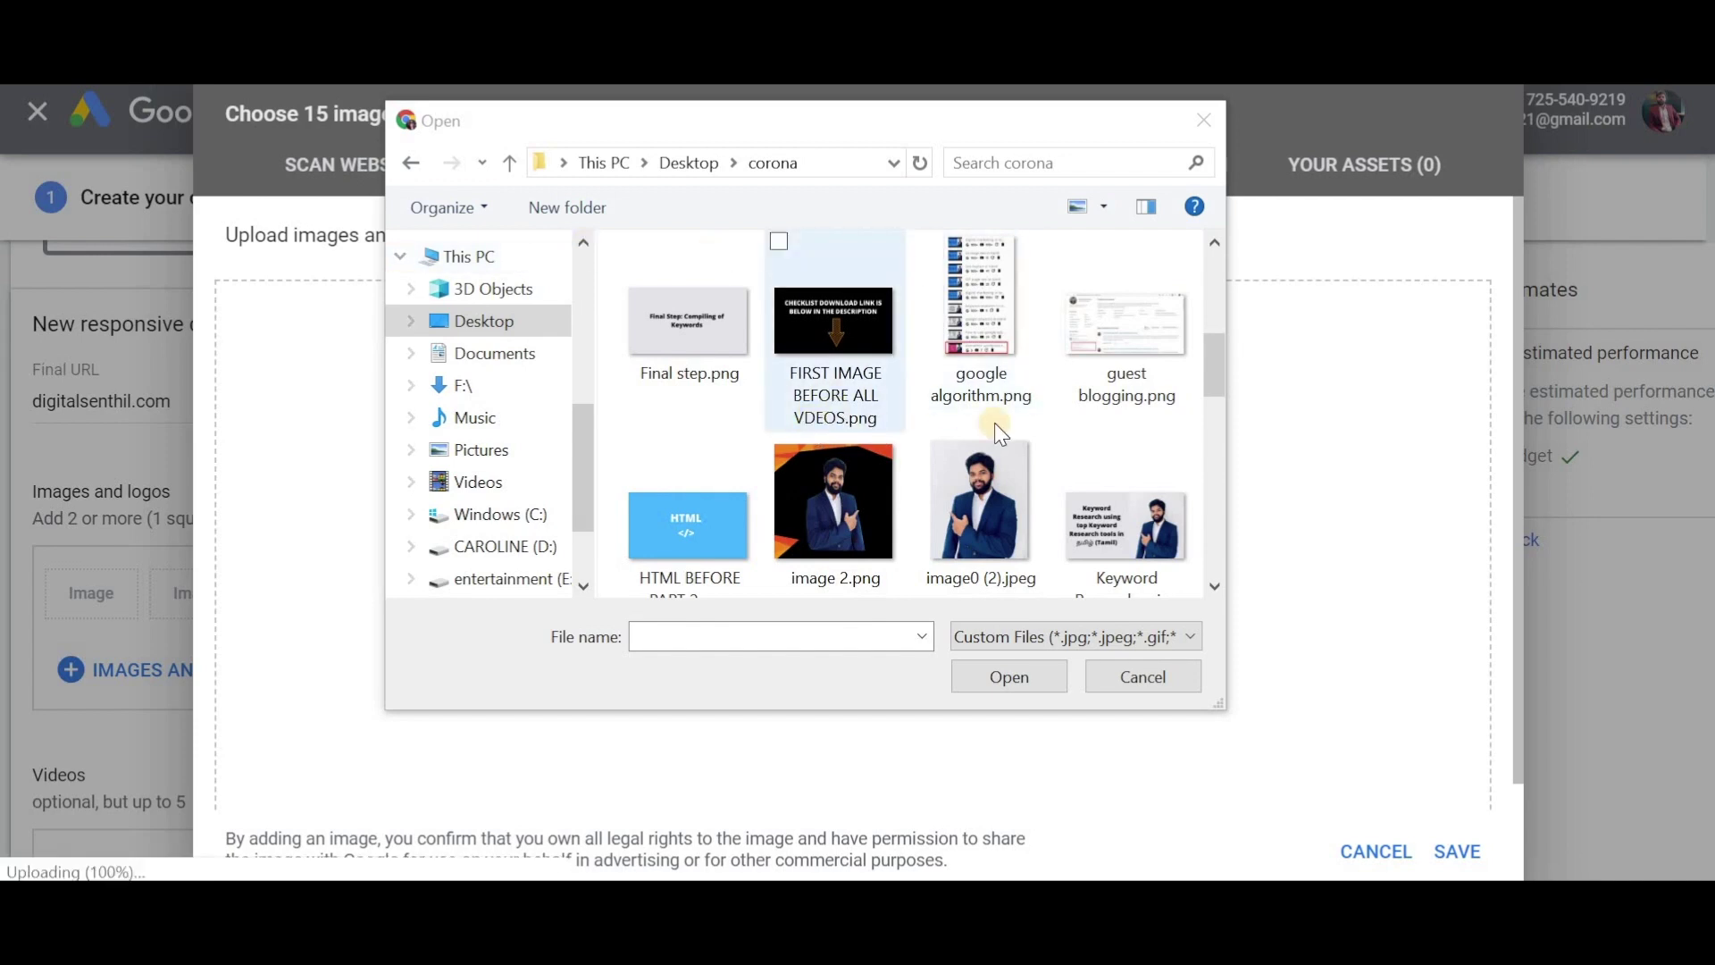
{"action": "left_click", "coordinate": [1122, 520]}
{"action": "left_click", "coordinate": [1015, 671]}
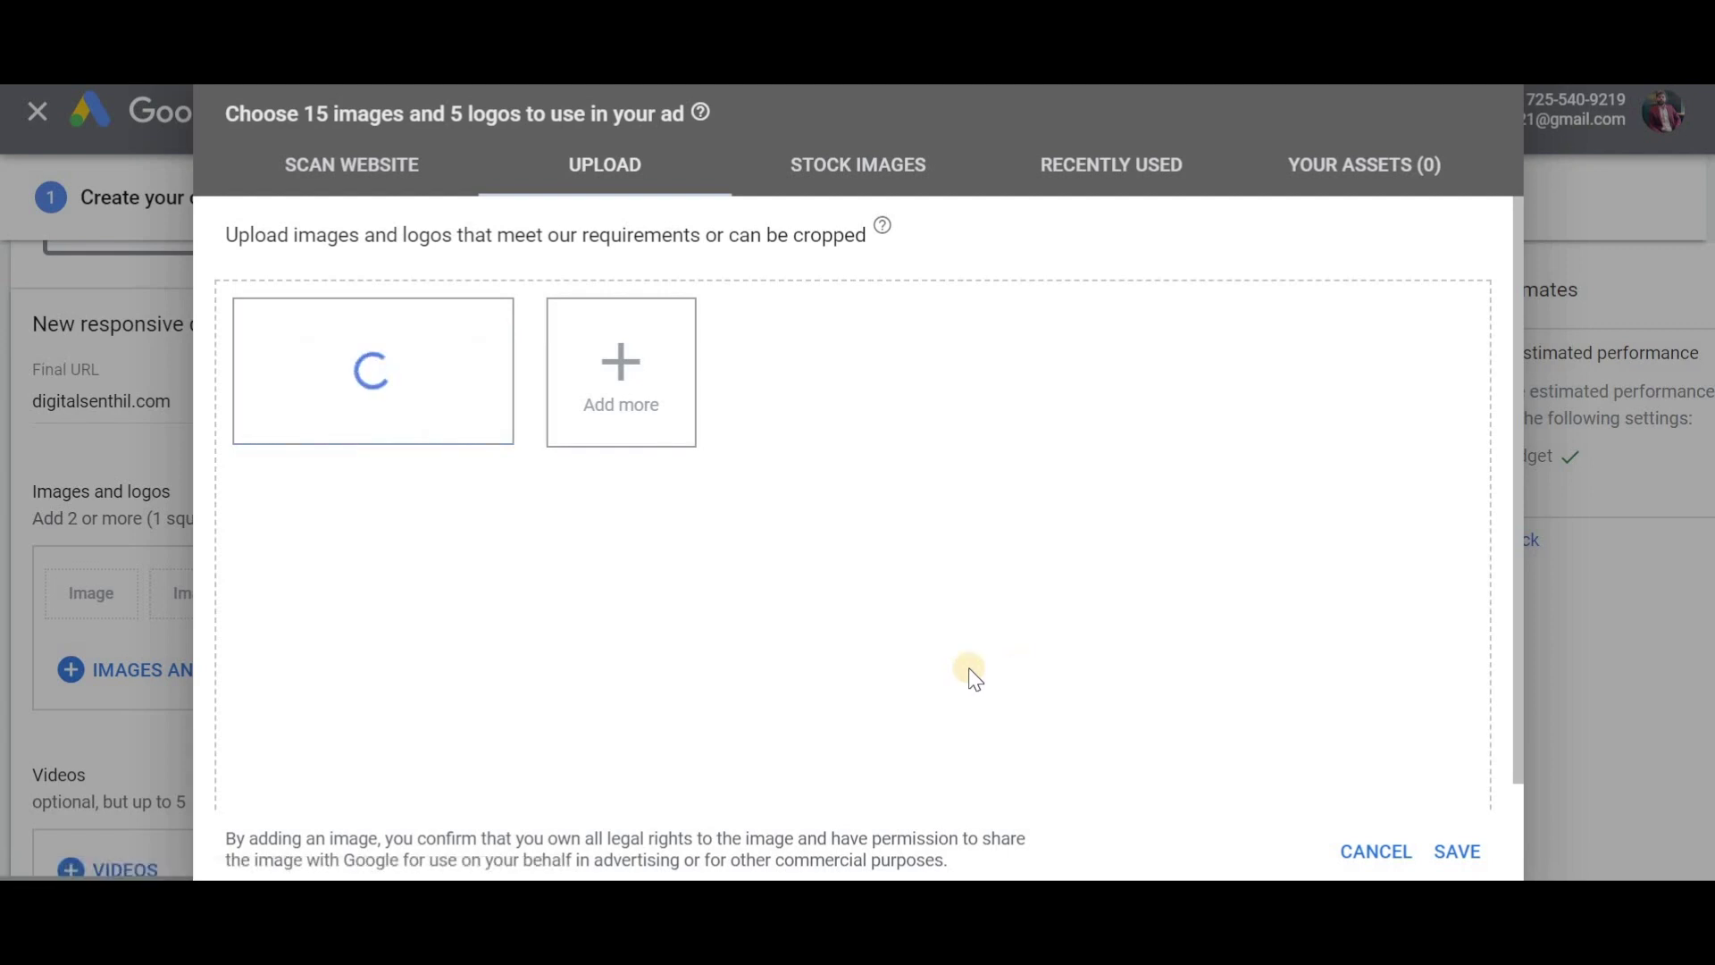
{"action": "mouse_move", "coordinate": [373, 462]}
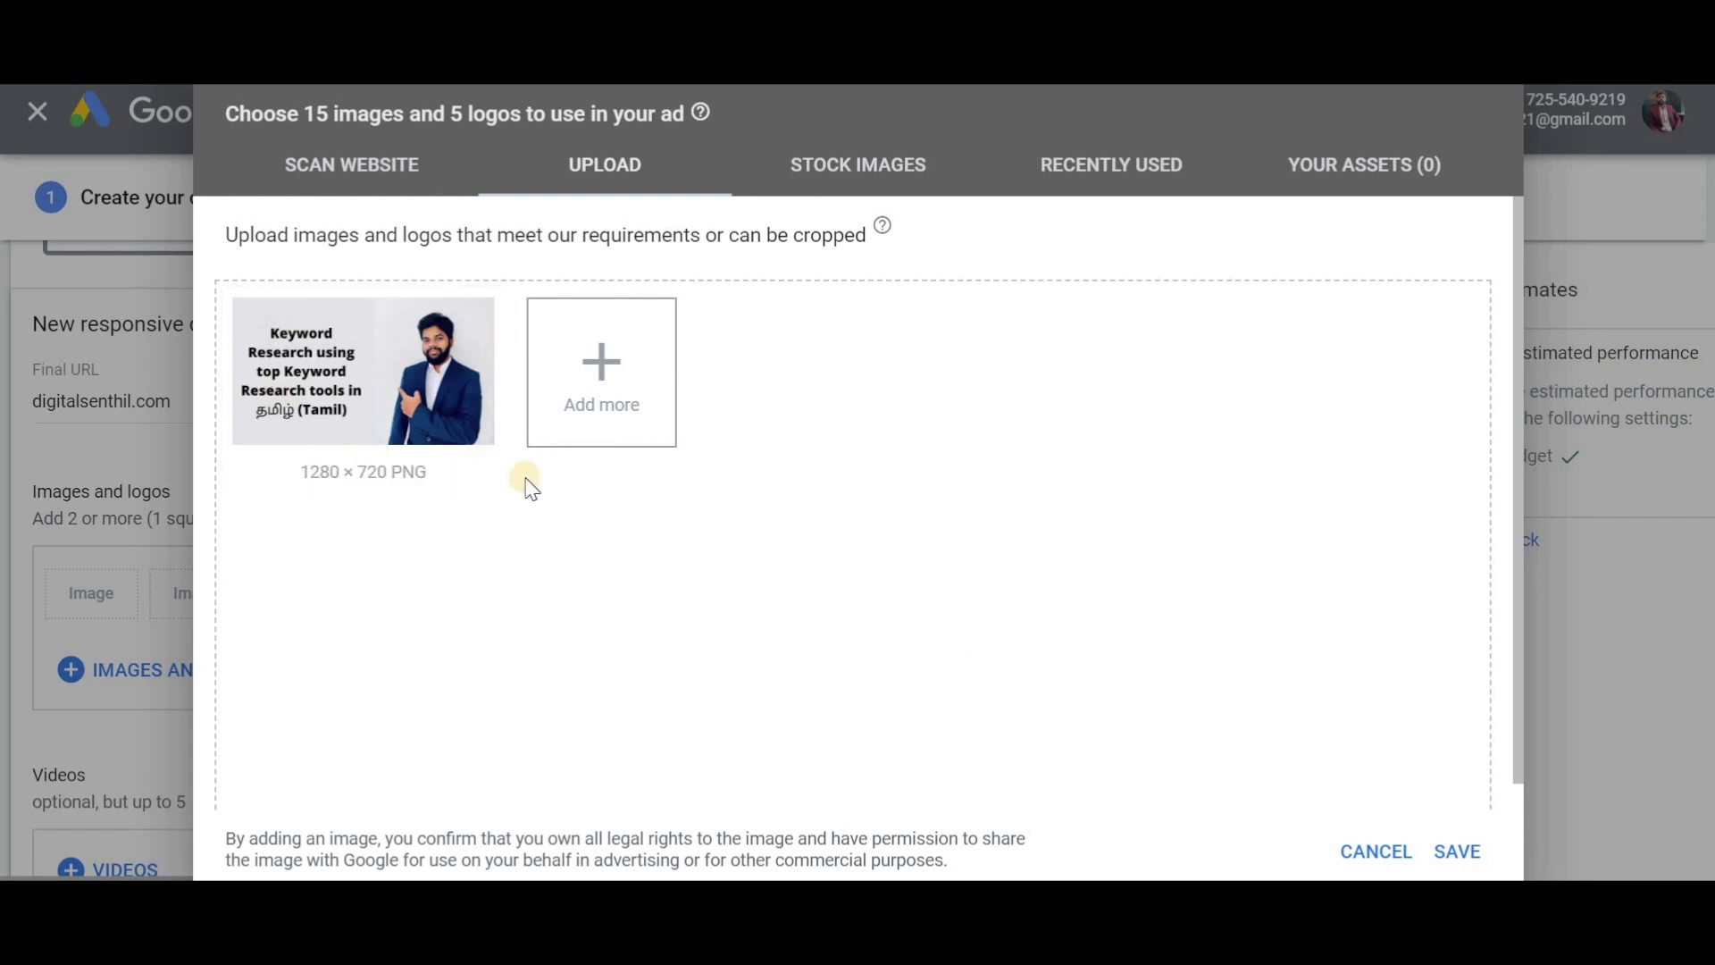
Step: Upload image0 (2).jpeg from the corona folder as a second ad image
{"action": "left_click", "coordinate": [586, 384]}
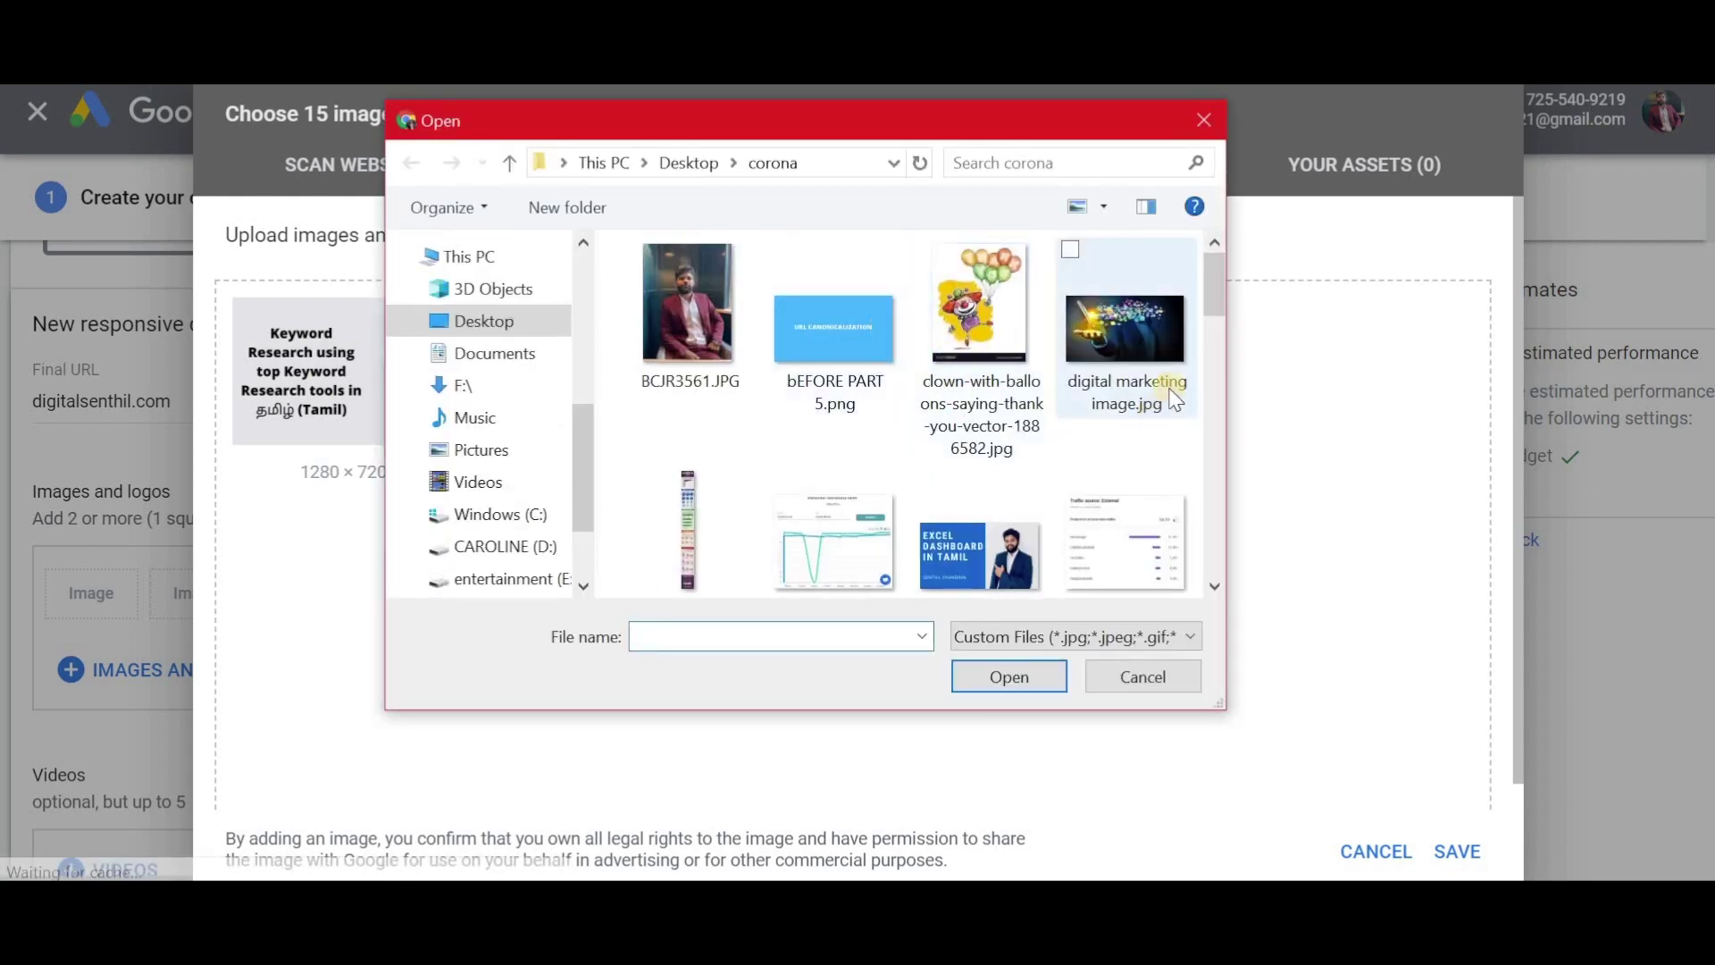
{"action": "left_click_drag", "start_coordinate": [1220, 309], "coordinate": [1213, 393]}
{"action": "left_click", "coordinate": [954, 398]}
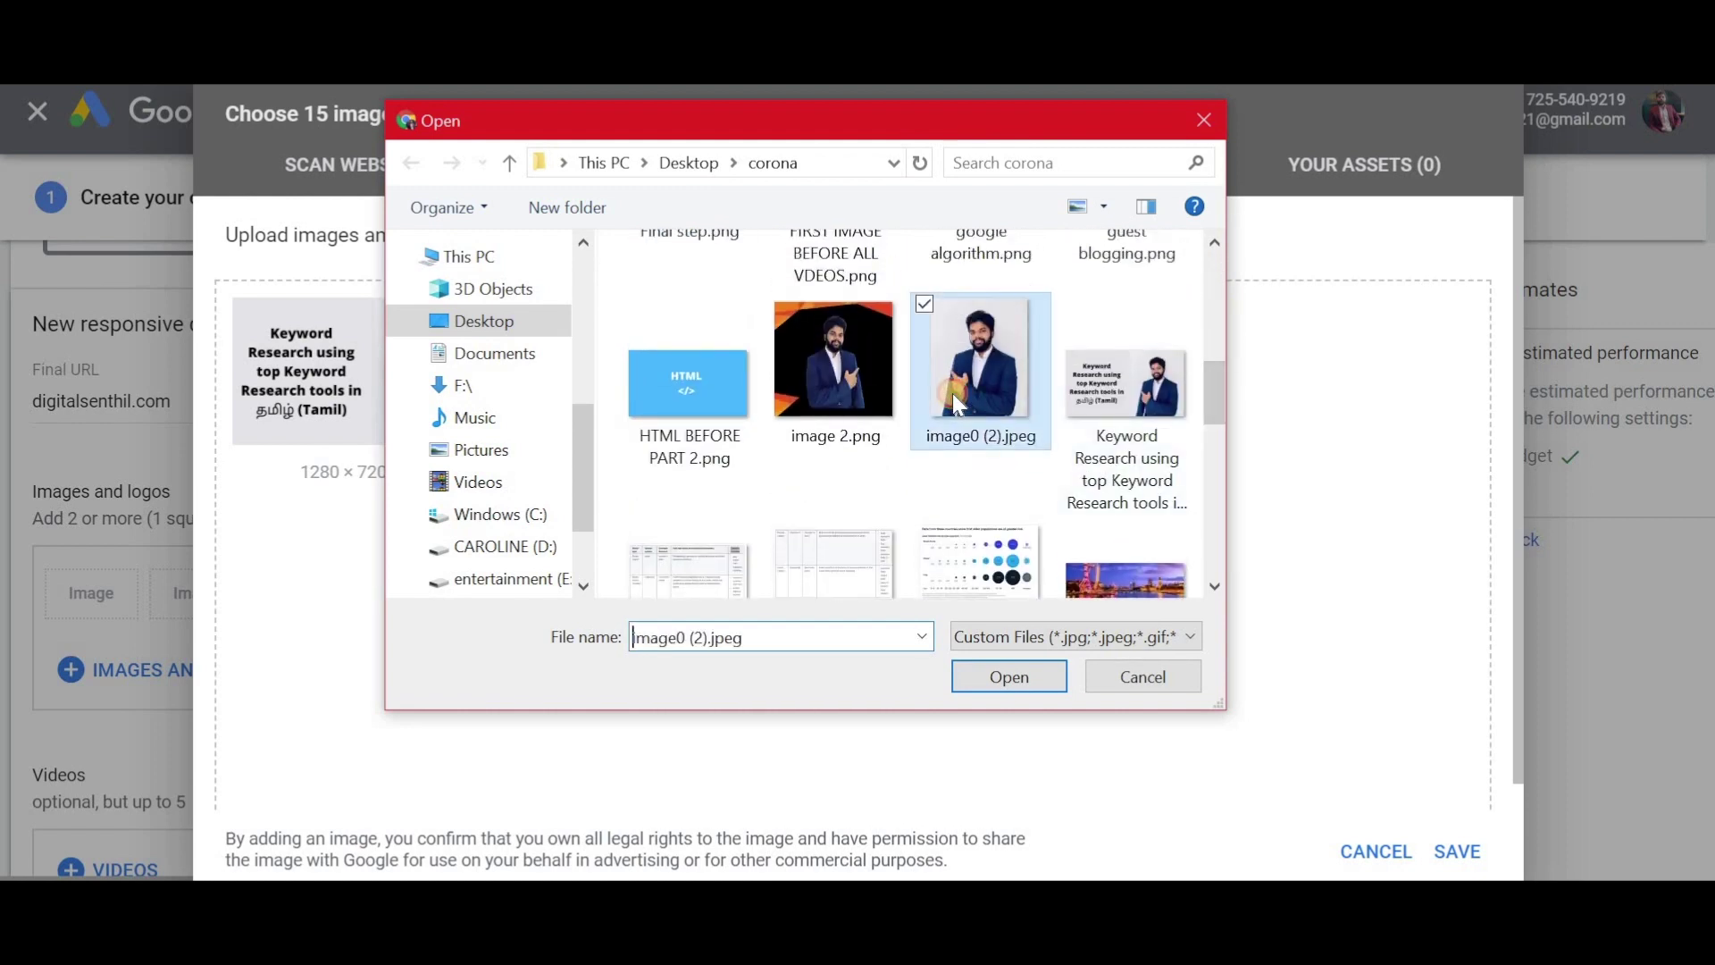
{"action": "left_click", "coordinate": [1007, 677]}
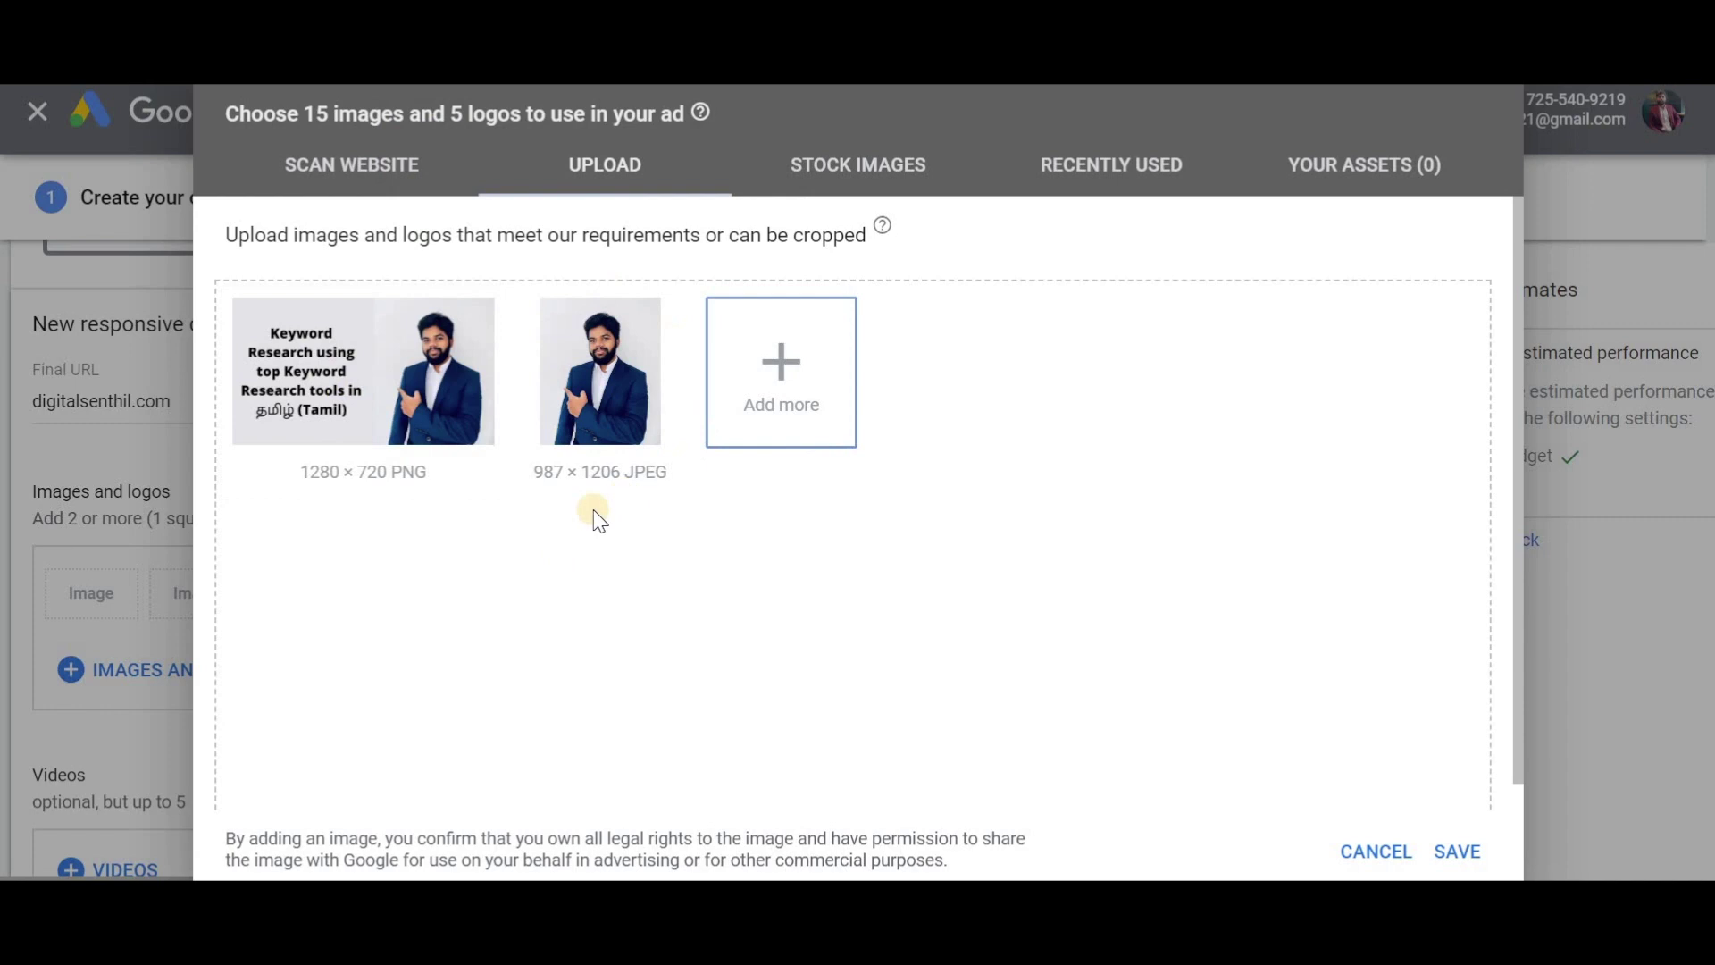
Step: Use the keyword research picture as an ad image in both the 1.91:1 and 1:1 ratios
{"action": "mouse_move", "coordinate": [587, 472]}
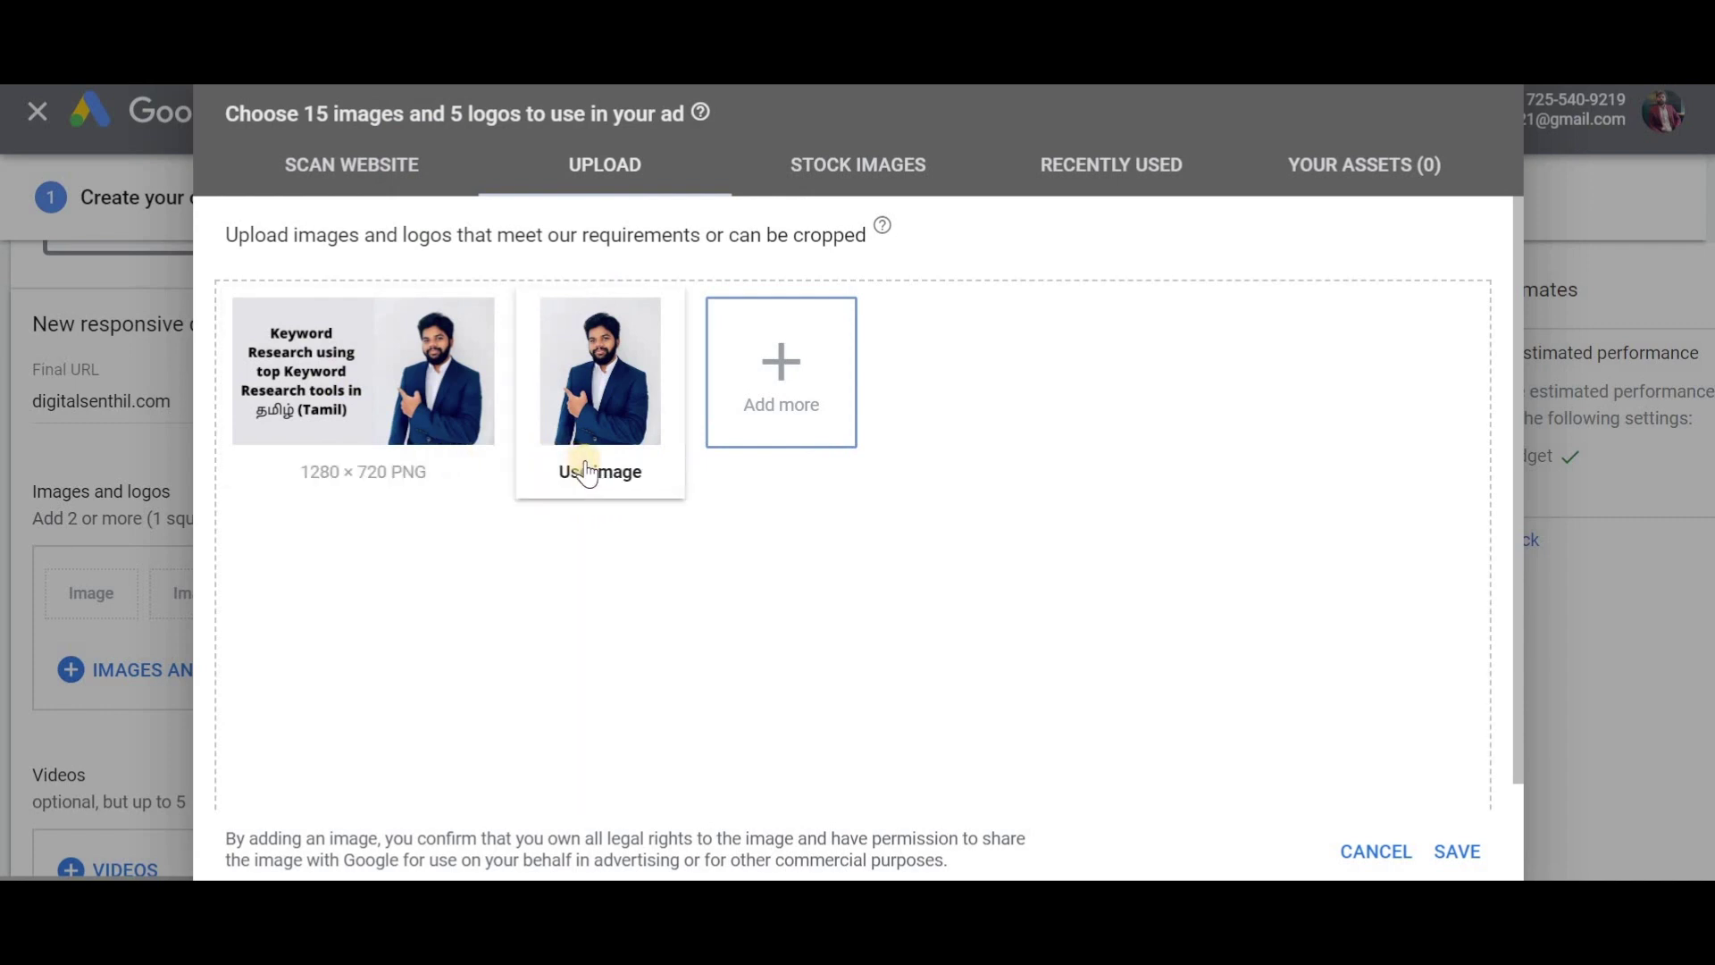
{"action": "mouse_move", "coordinate": [358, 464]}
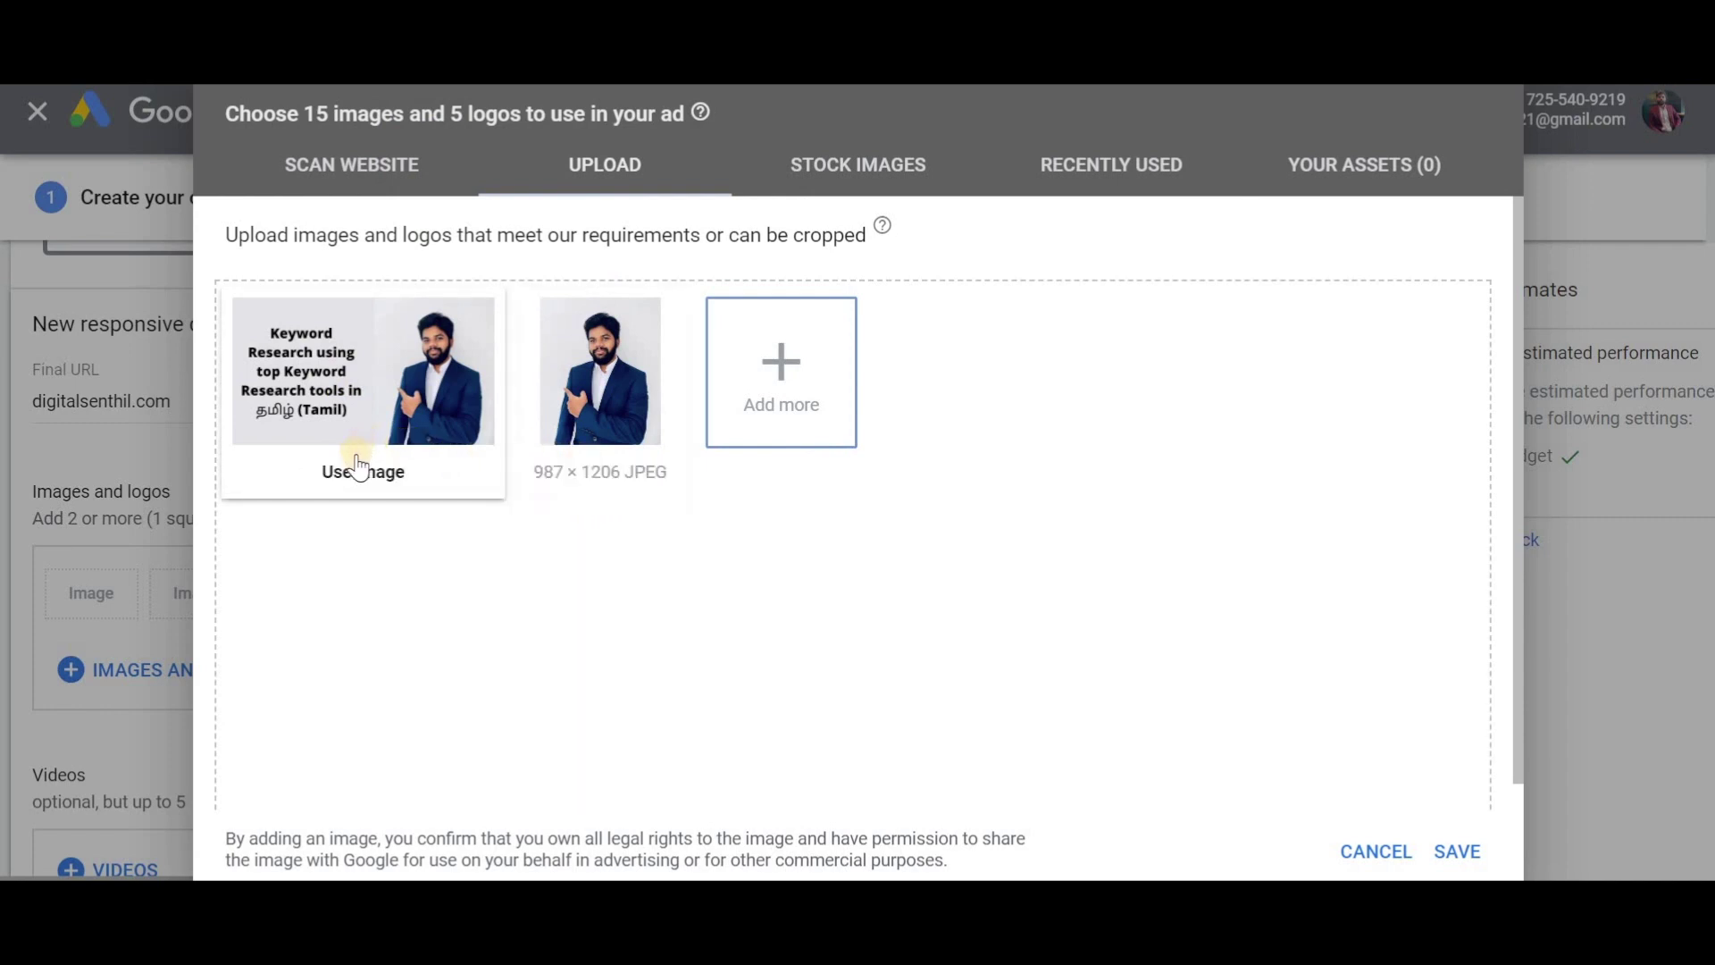
{"action": "left_click", "coordinate": [361, 471]}
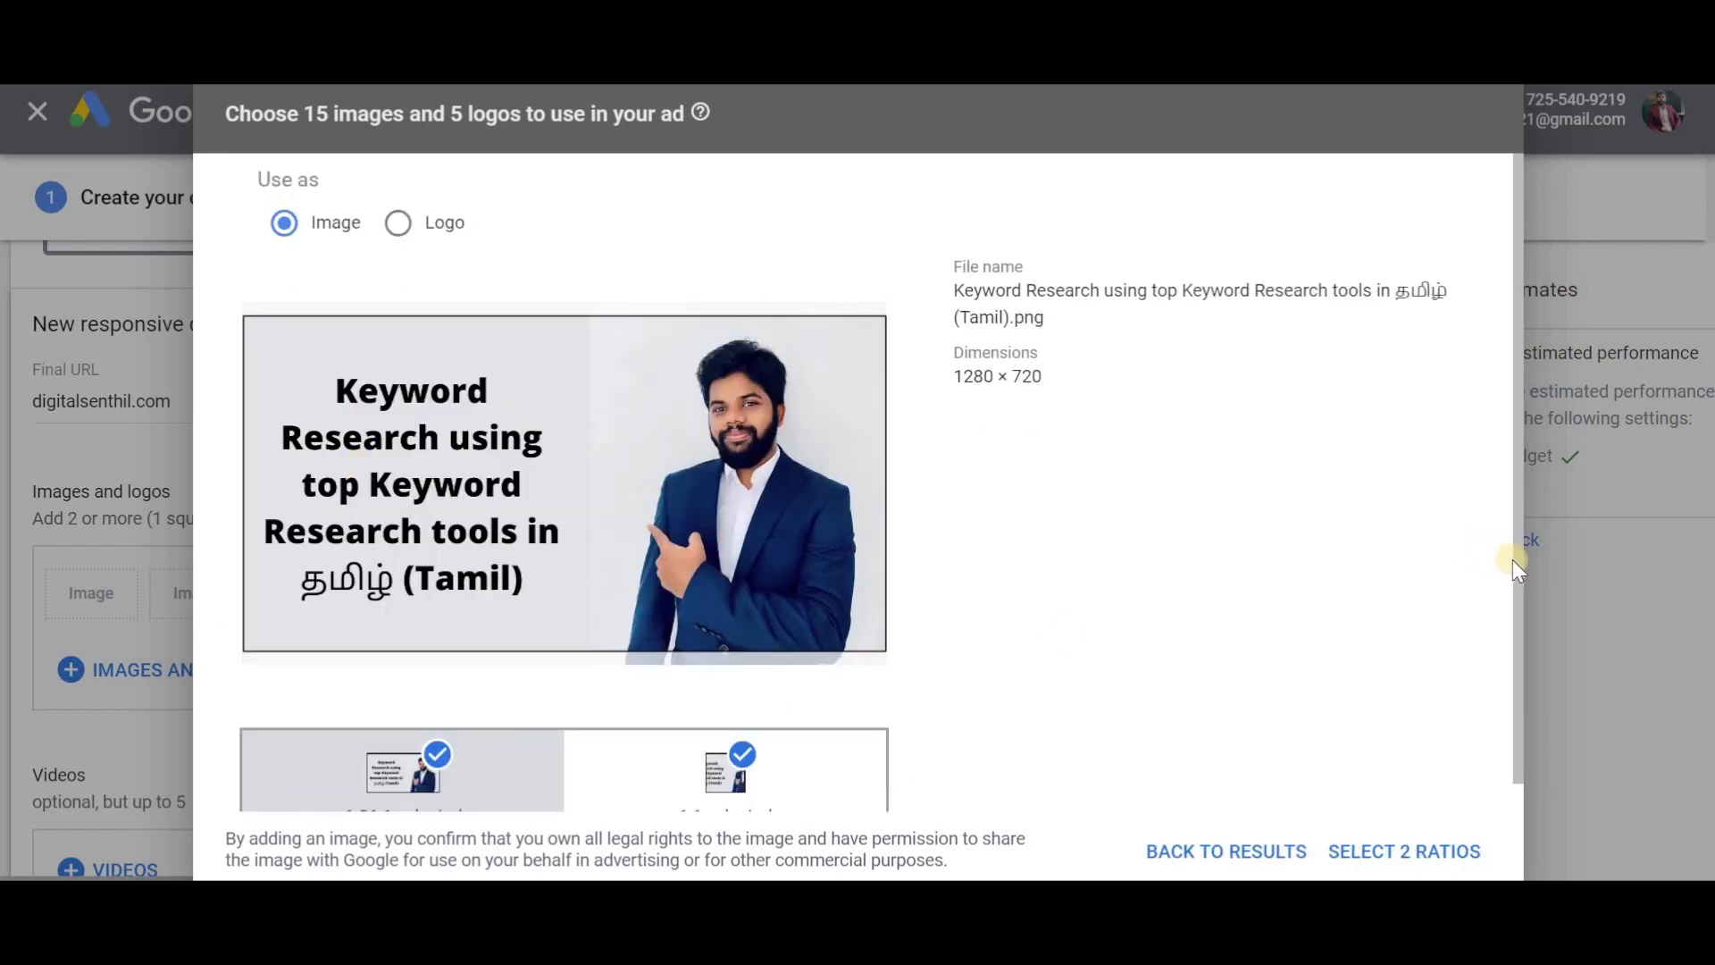
{"action": "left_click_drag", "start_coordinate": [1515, 624], "coordinate": [1515, 652]}
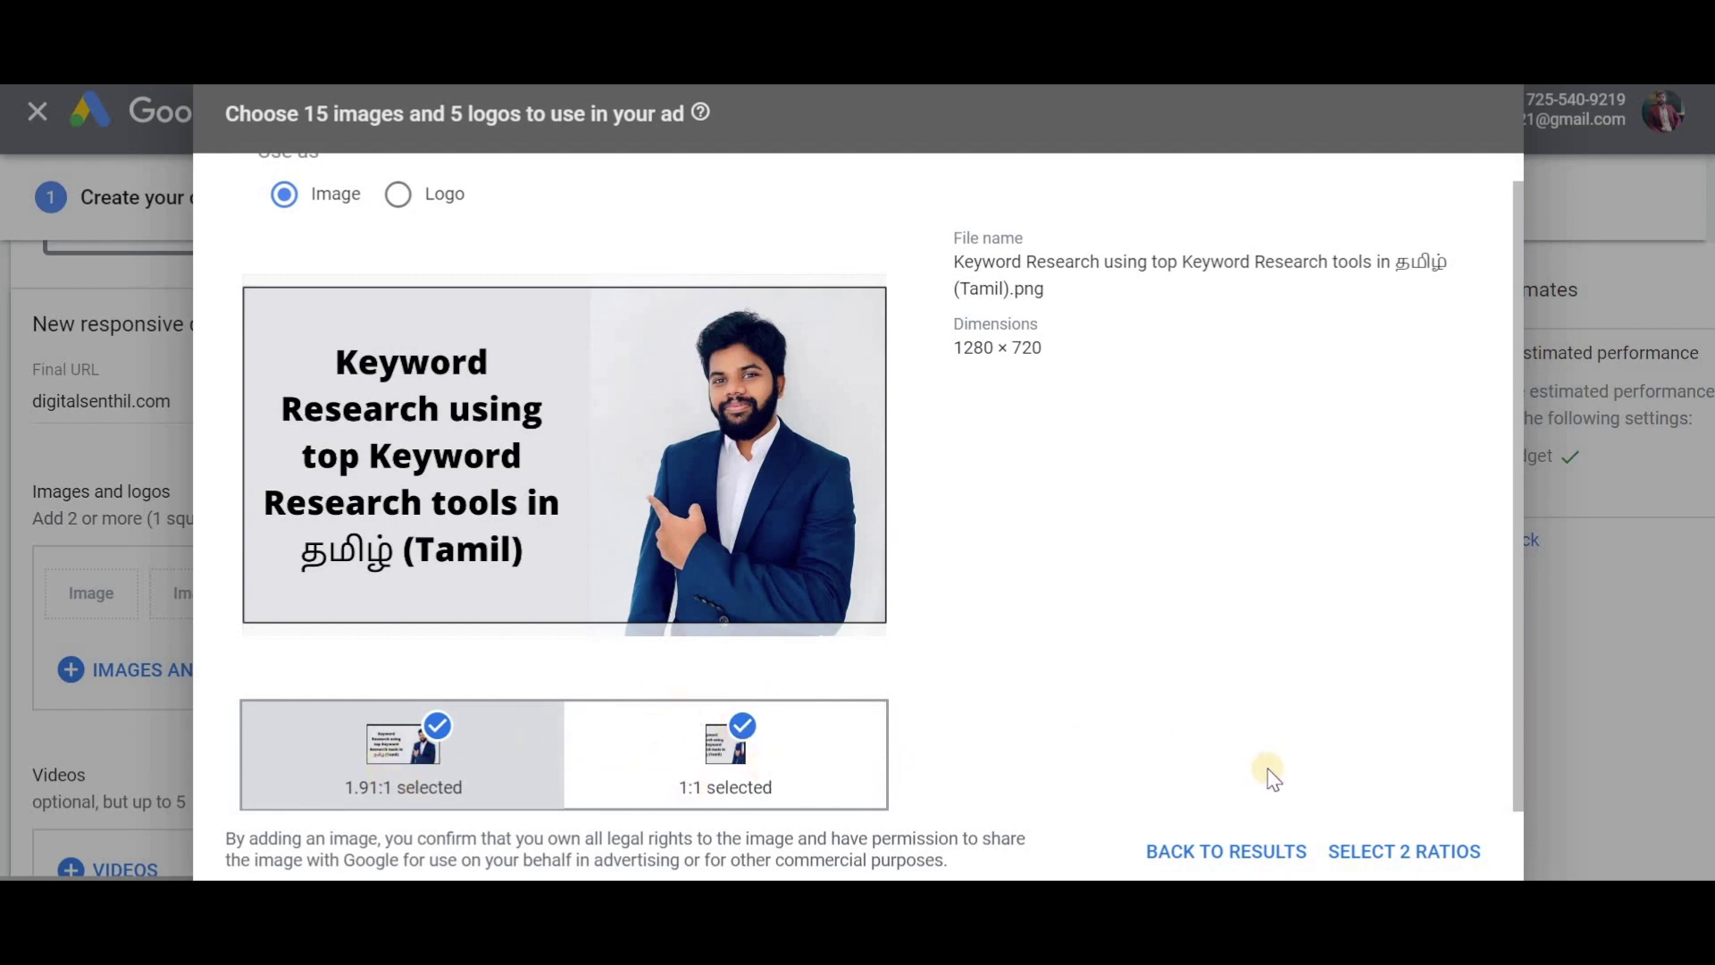
{"action": "left_click", "coordinate": [1384, 850]}
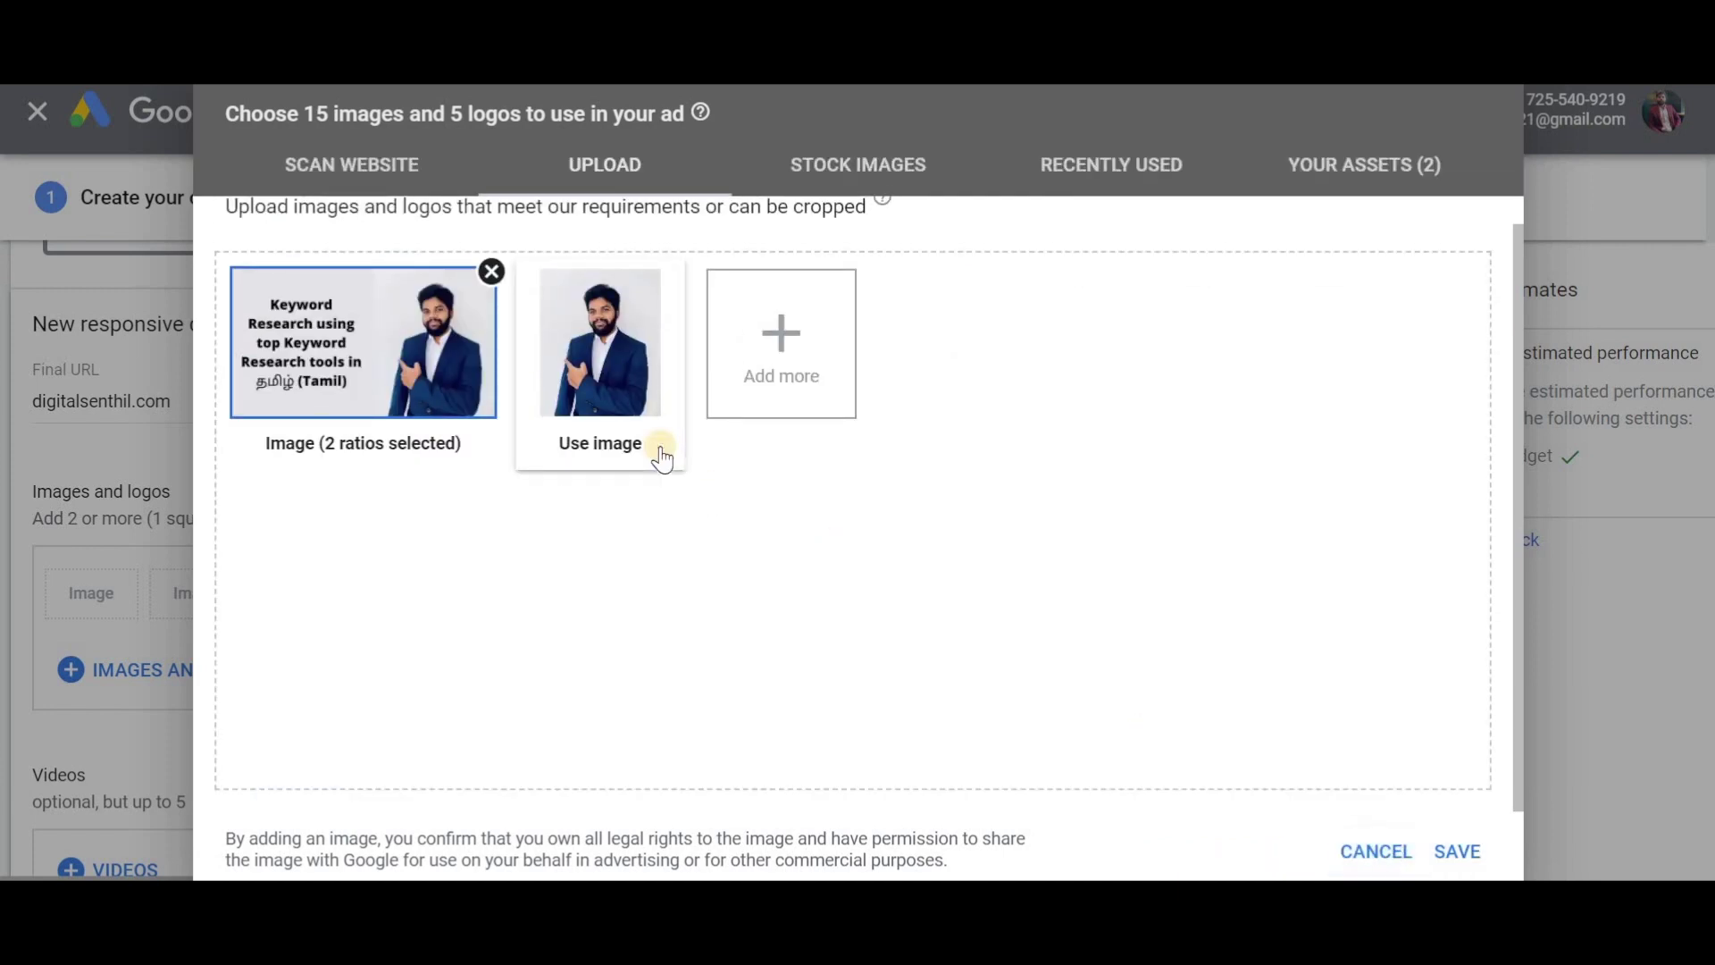
Step: Use image0 (2).jpeg in the 1.91:1 and 1:1 ratios, with the landscape crop framing the face, and save the image selection
{"action": "left_click", "coordinate": [615, 447]}
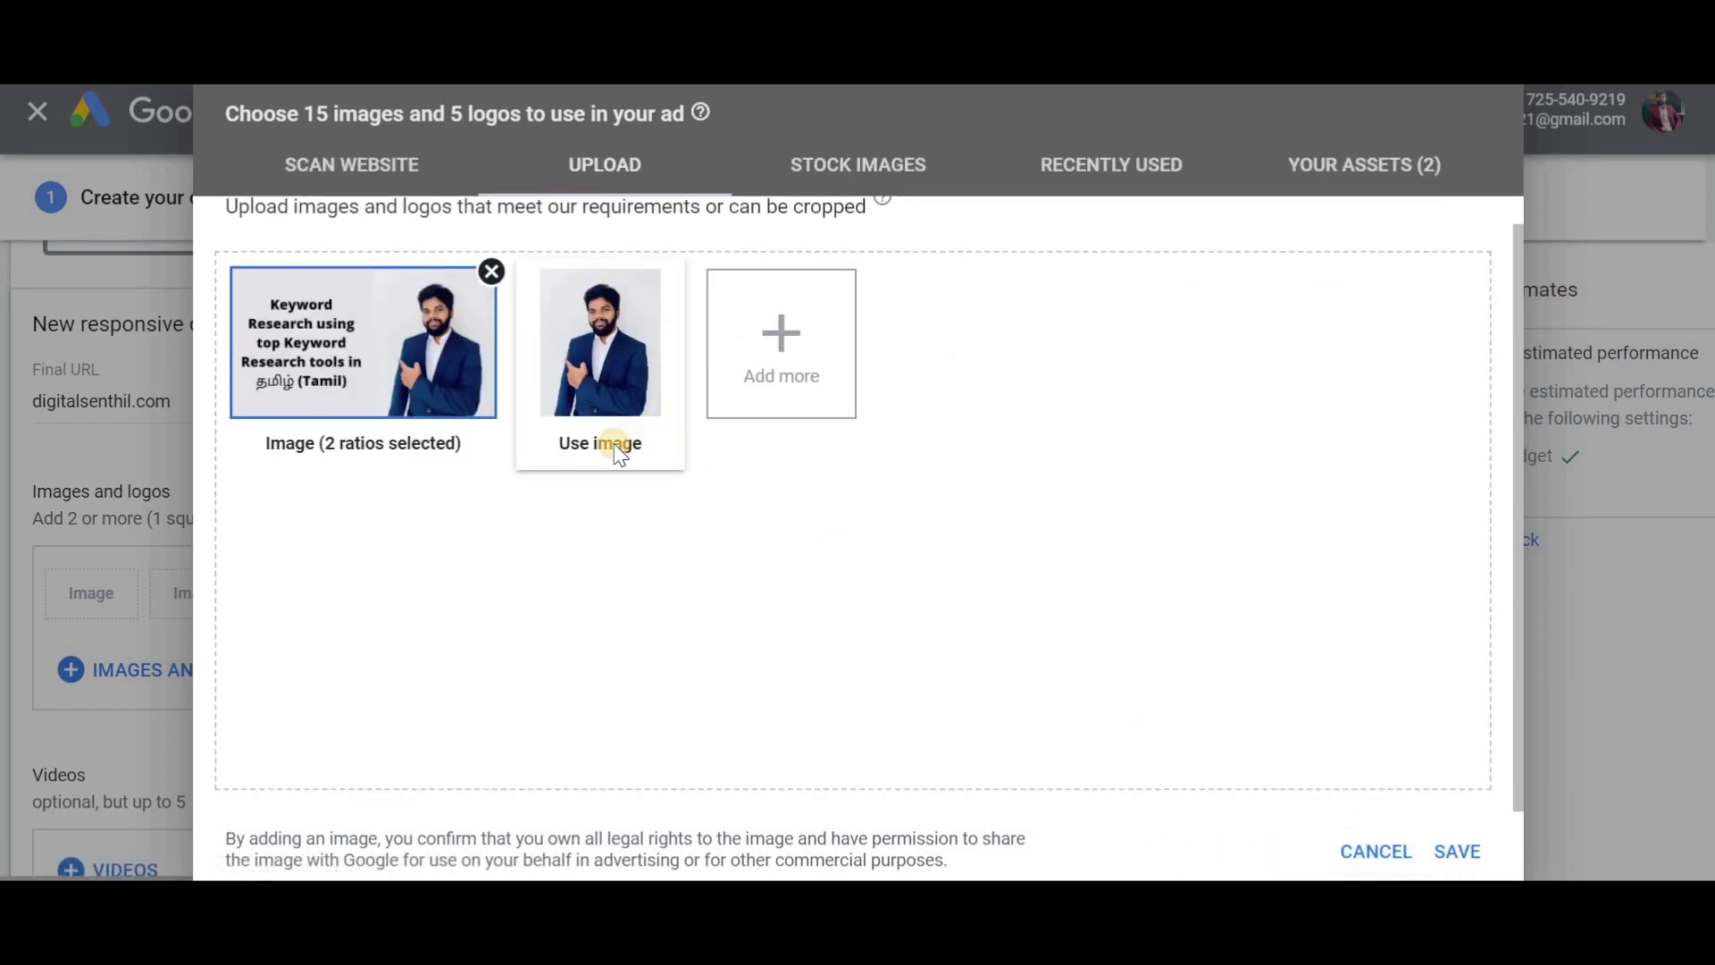
{"action": "left_click_drag", "start_coordinate": [595, 451], "coordinate": [577, 362]}
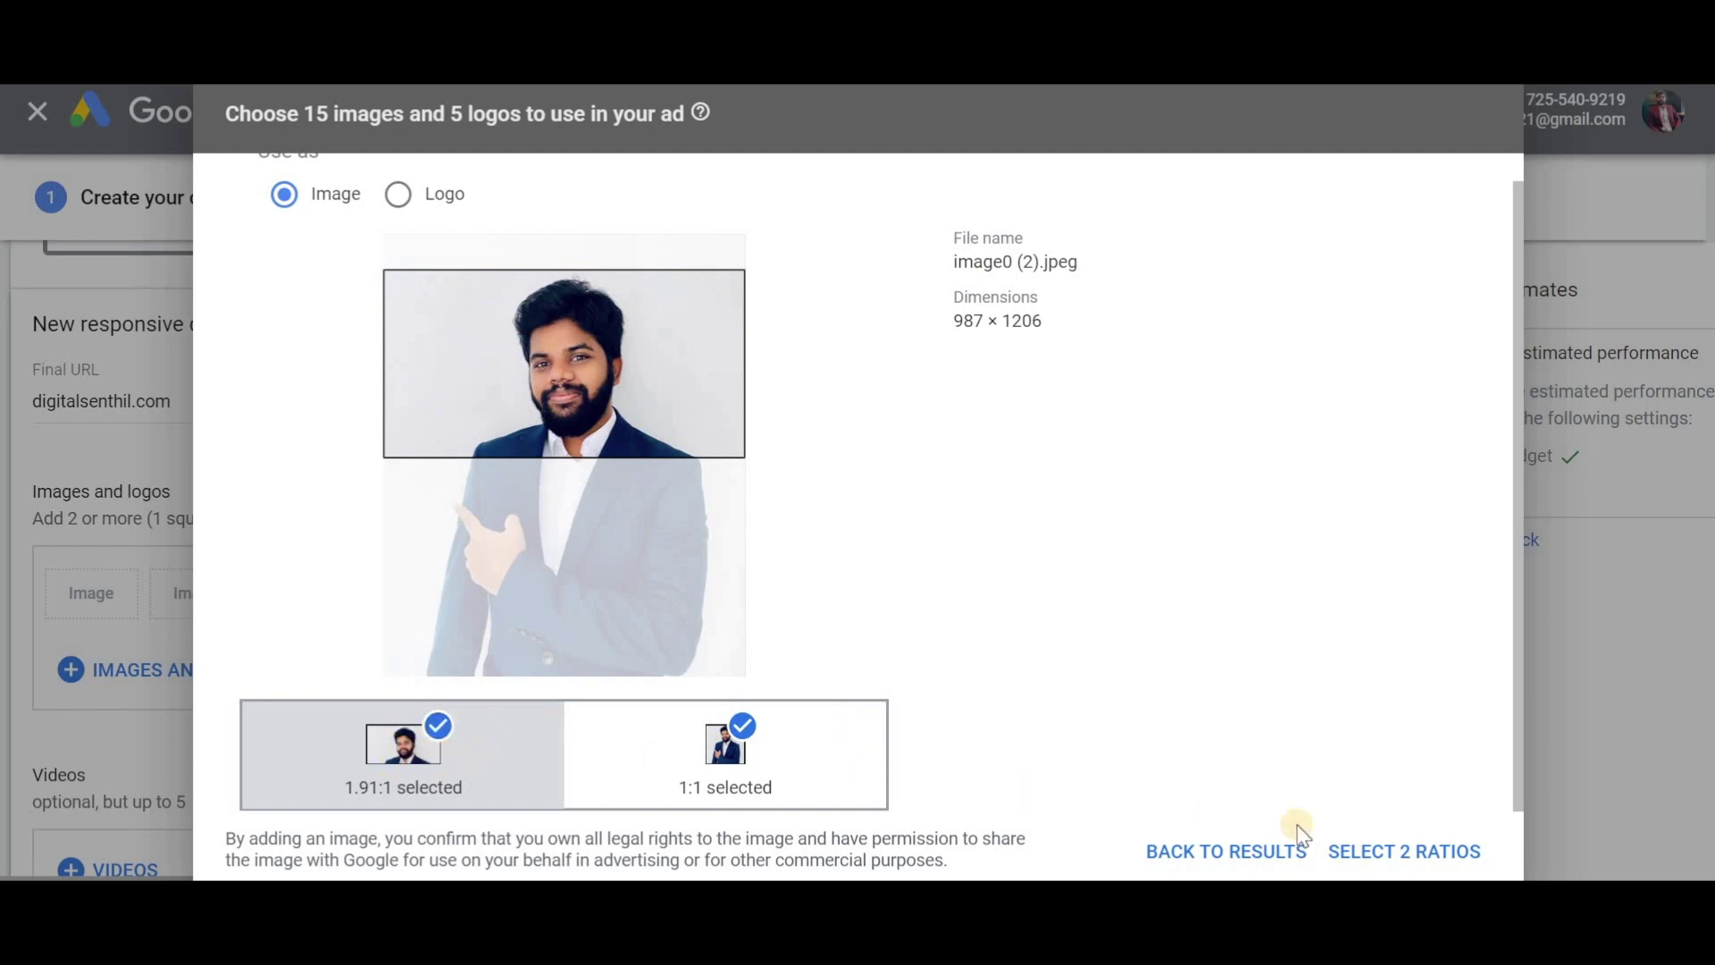
{"action": "left_click", "coordinate": [1361, 853]}
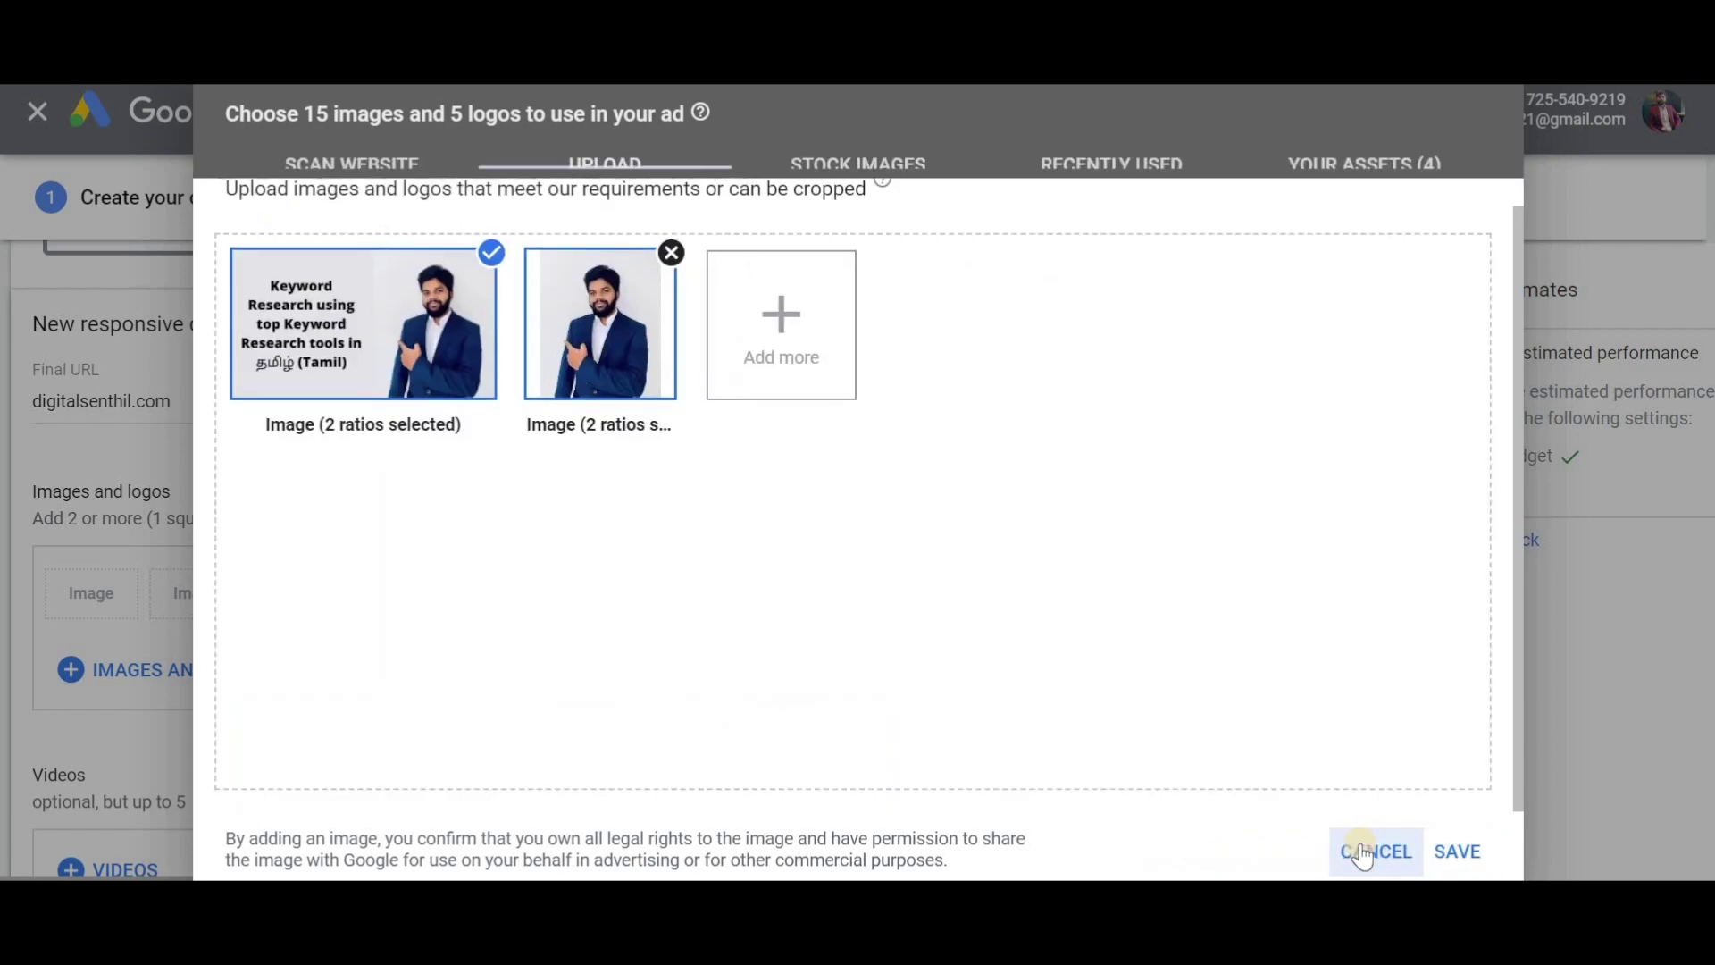
{"action": "left_click", "coordinate": [1468, 853]}
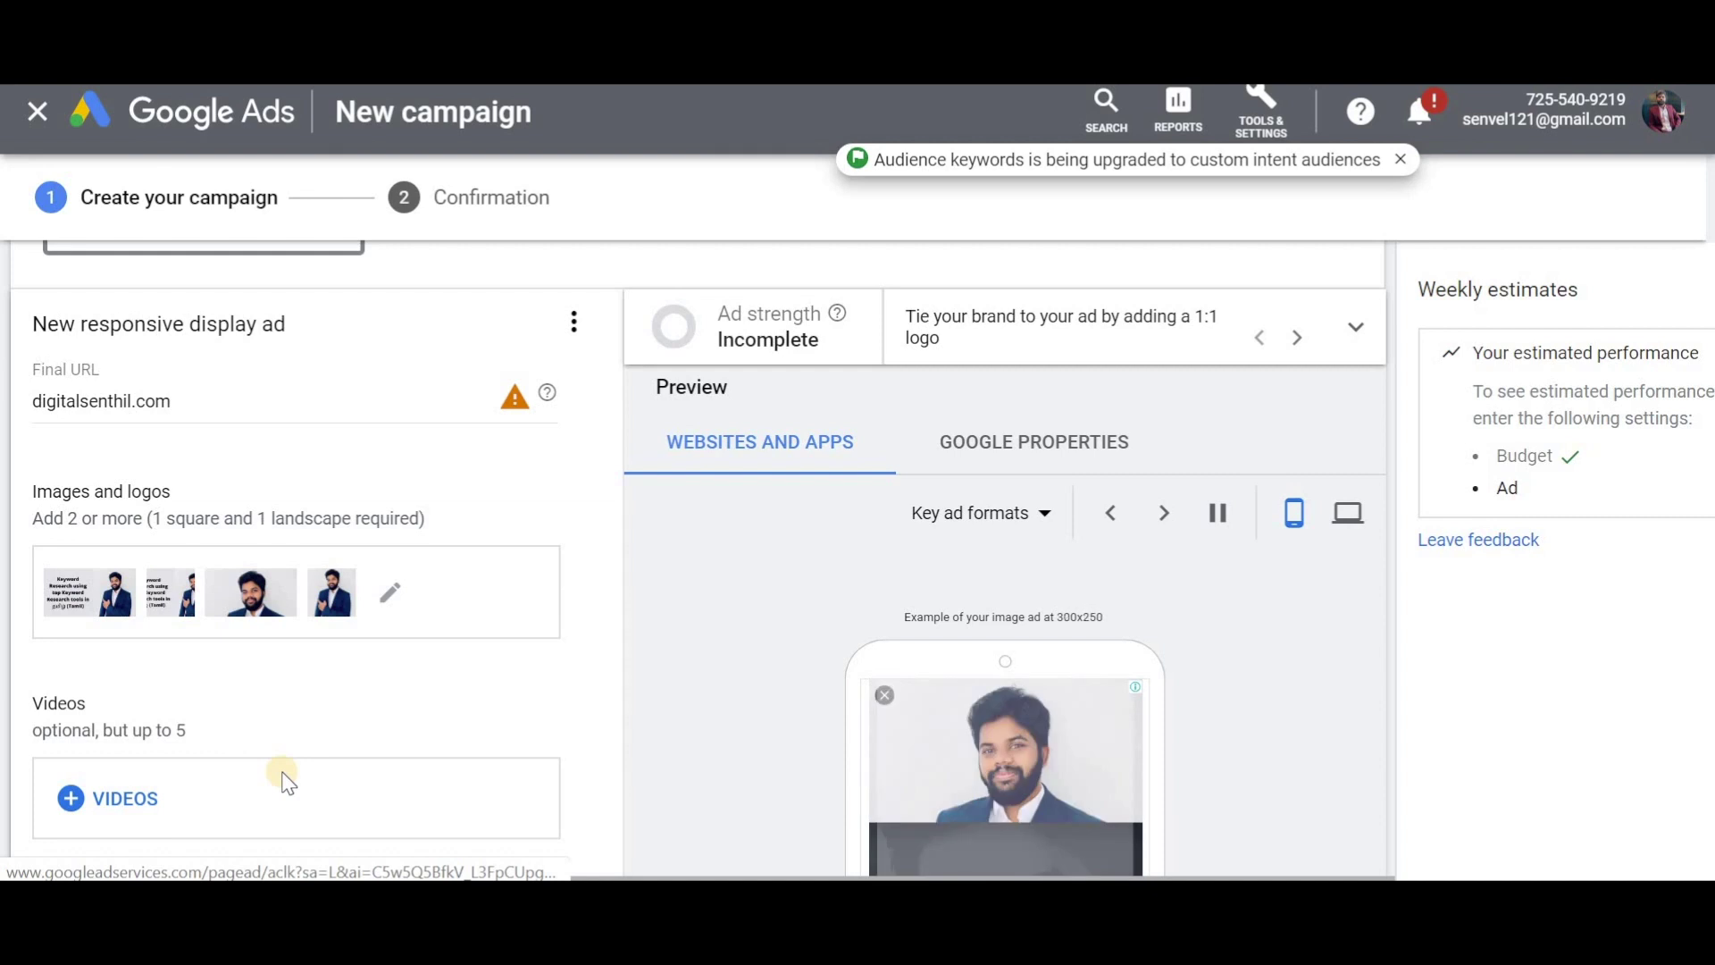
Step: Add the headlines "Learn about keyword research" and "keyword research in tamil" to the responsive display ad
{"action": "scroll", "coordinate": [762, 365], "scroll_direction": "down", "scroll_amount": 3}
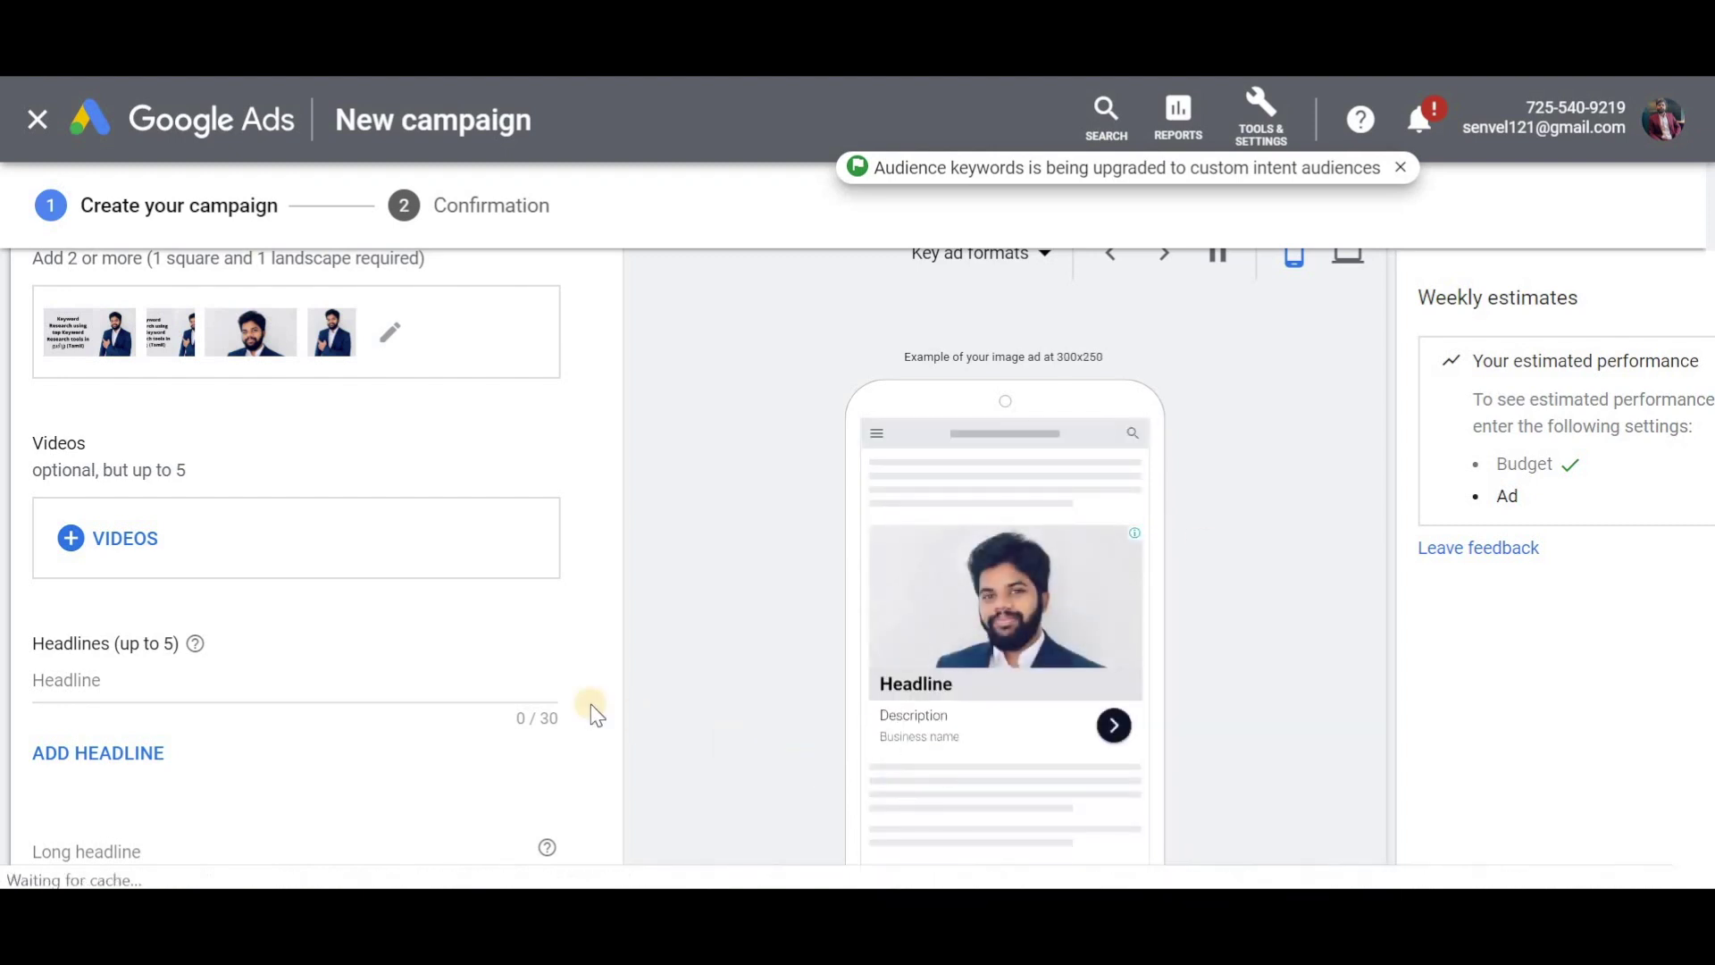
{"action": "left_click", "coordinate": [308, 676]}
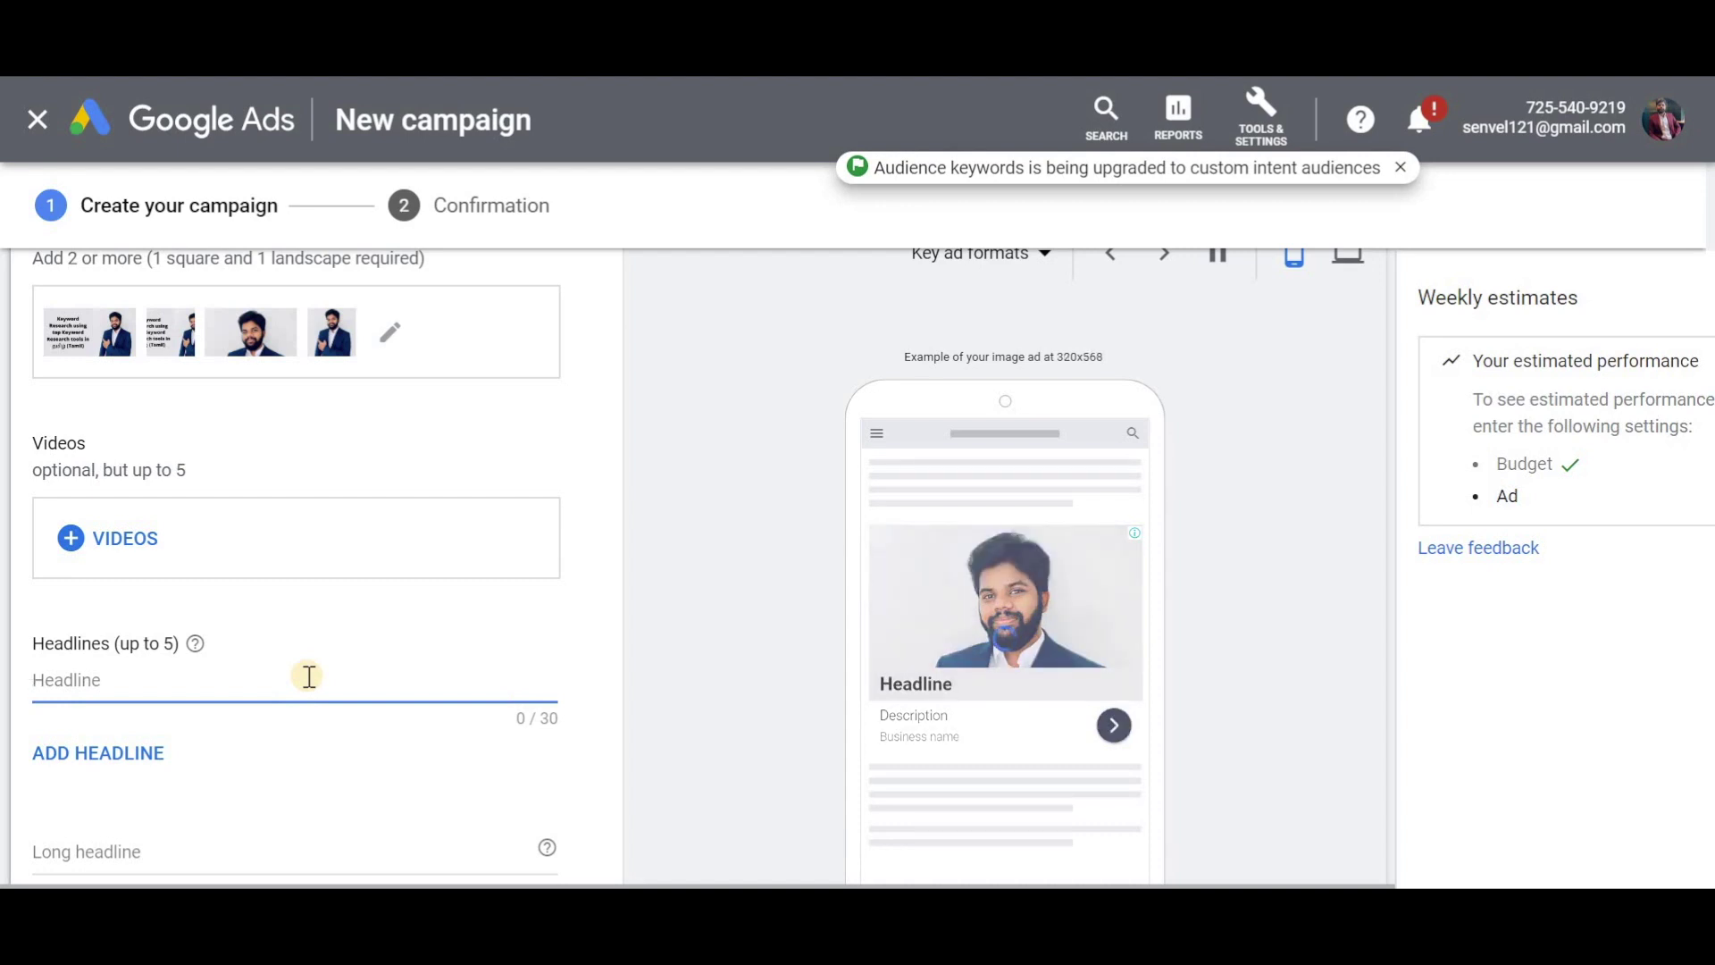
{"action": "type", "text": "Learn"}
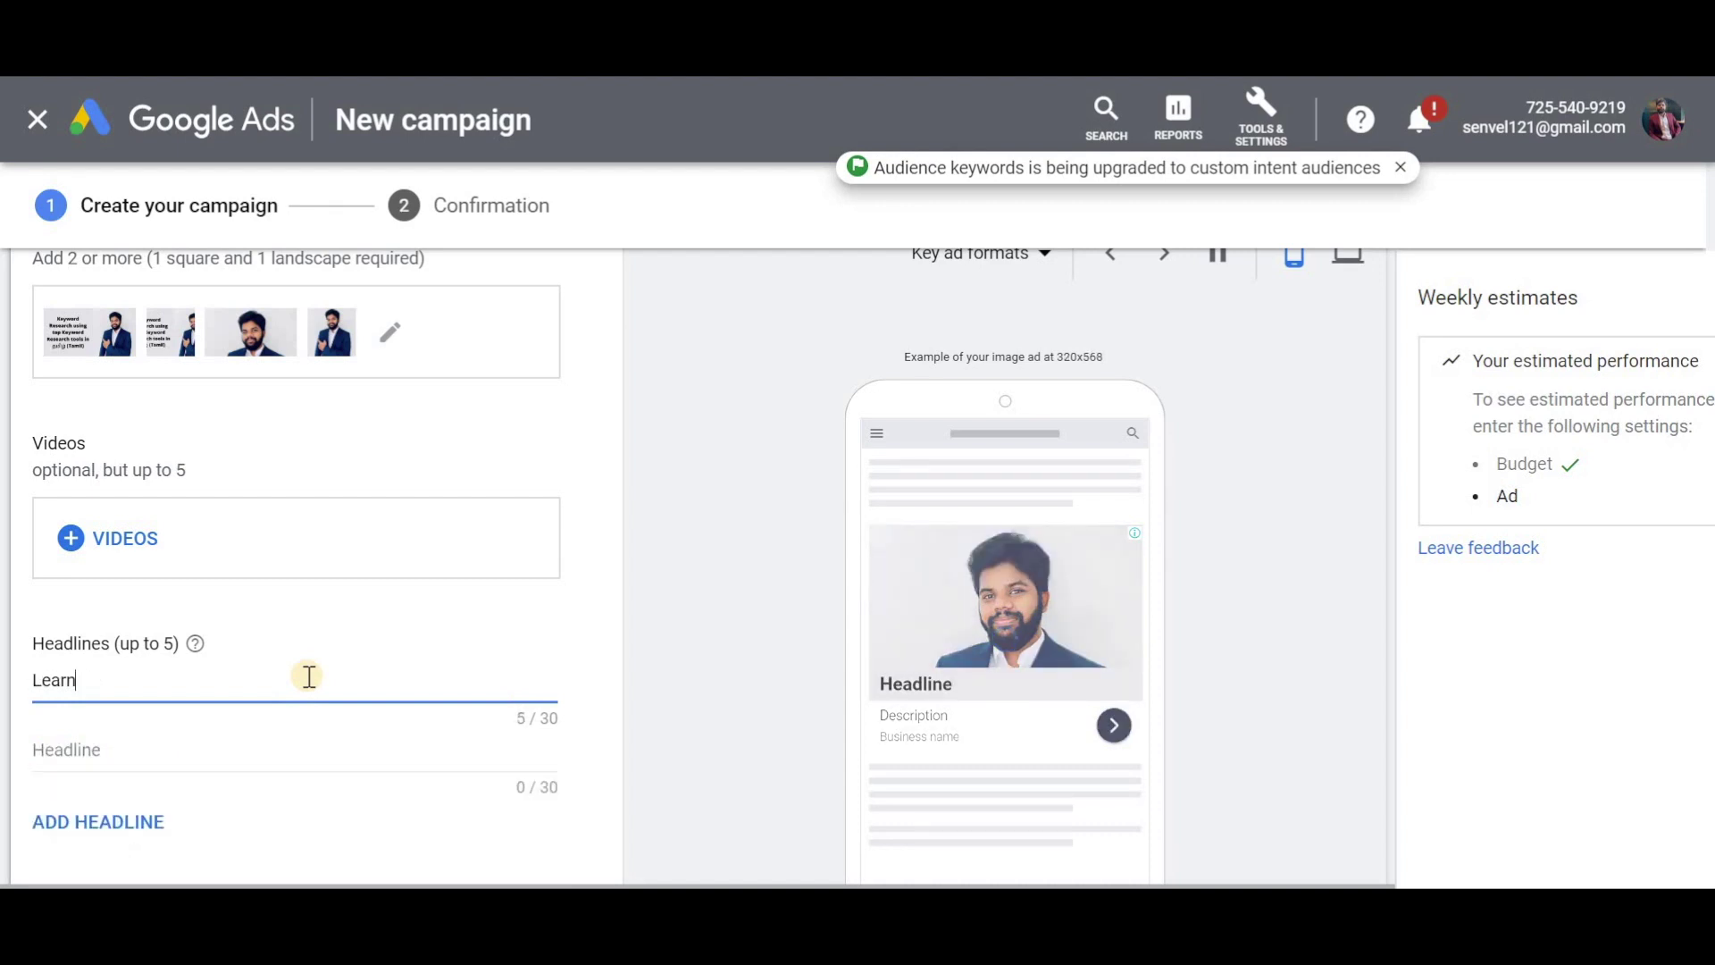
{"action": "type", "text": " about keyword research"}
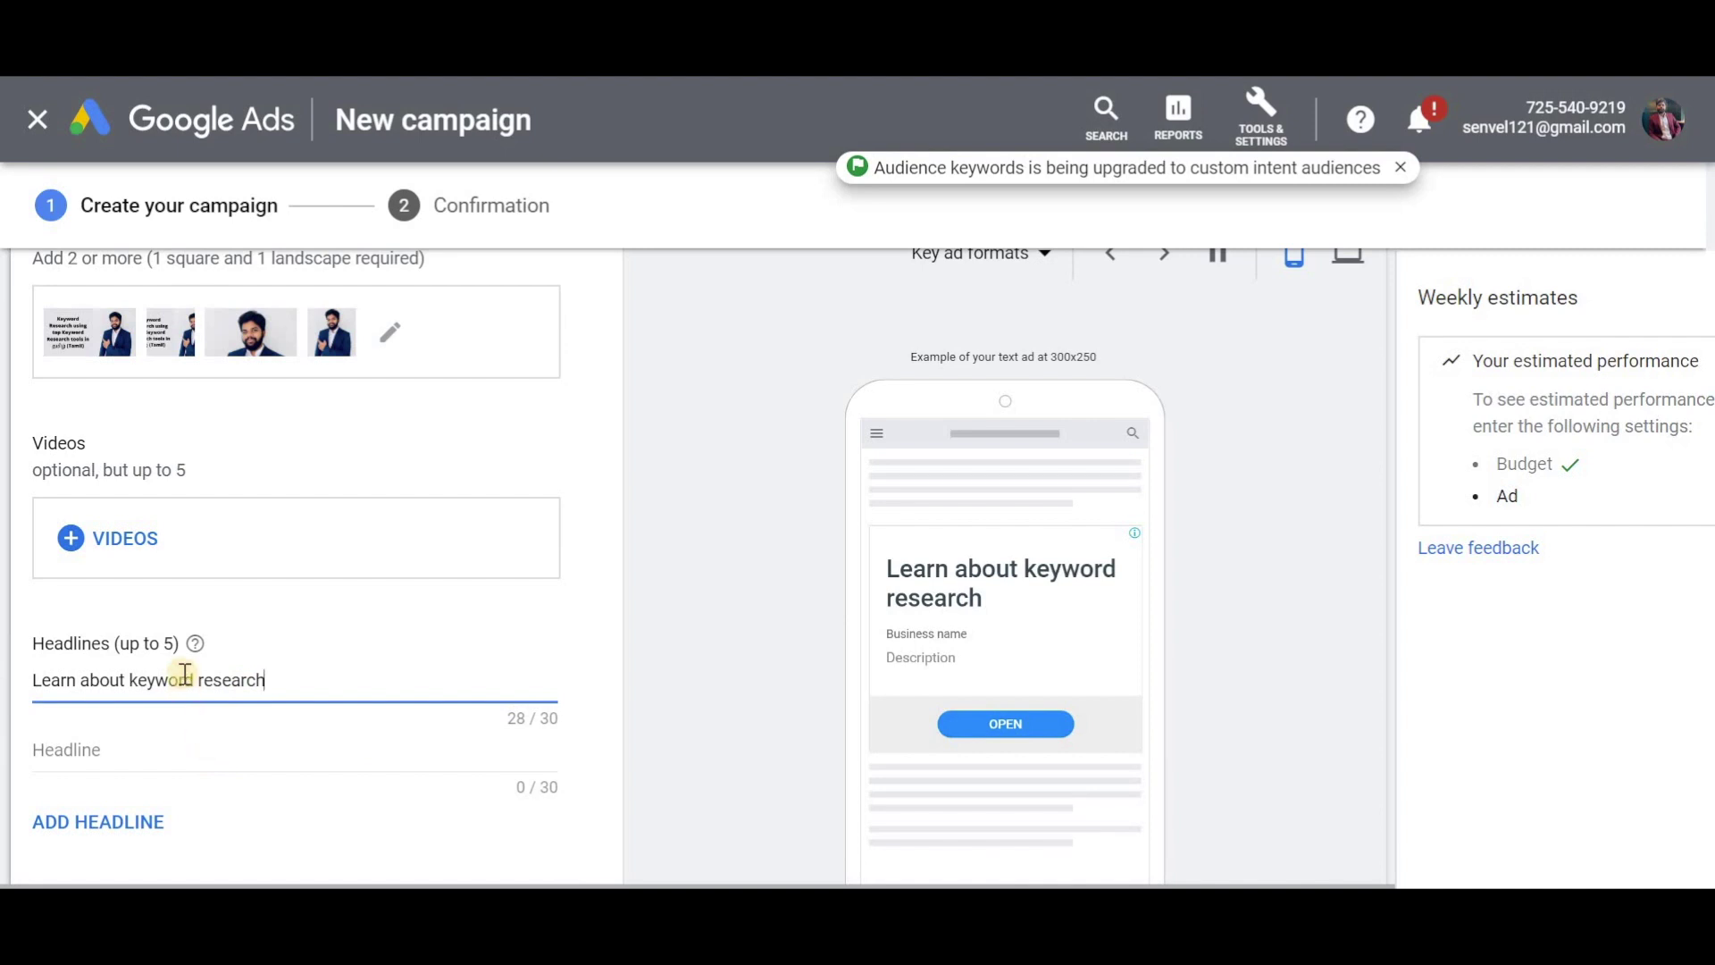
{"action": "left_click", "coordinate": [181, 749]}
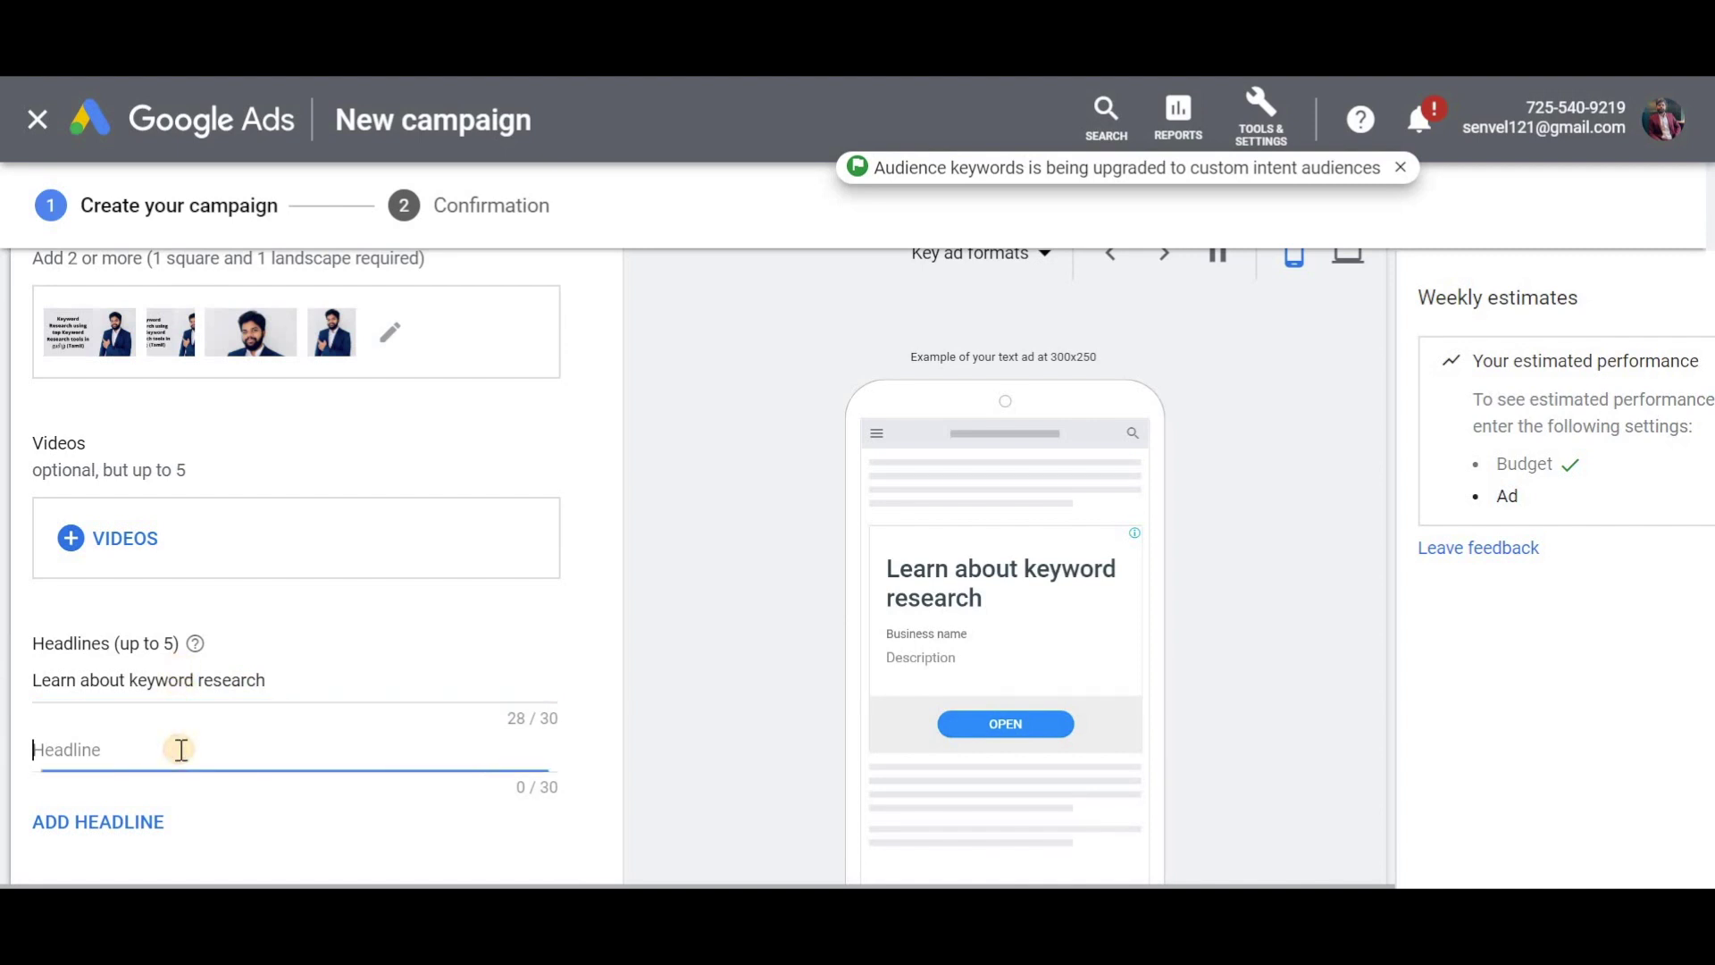
{"action": "type", "text": "keyword research"}
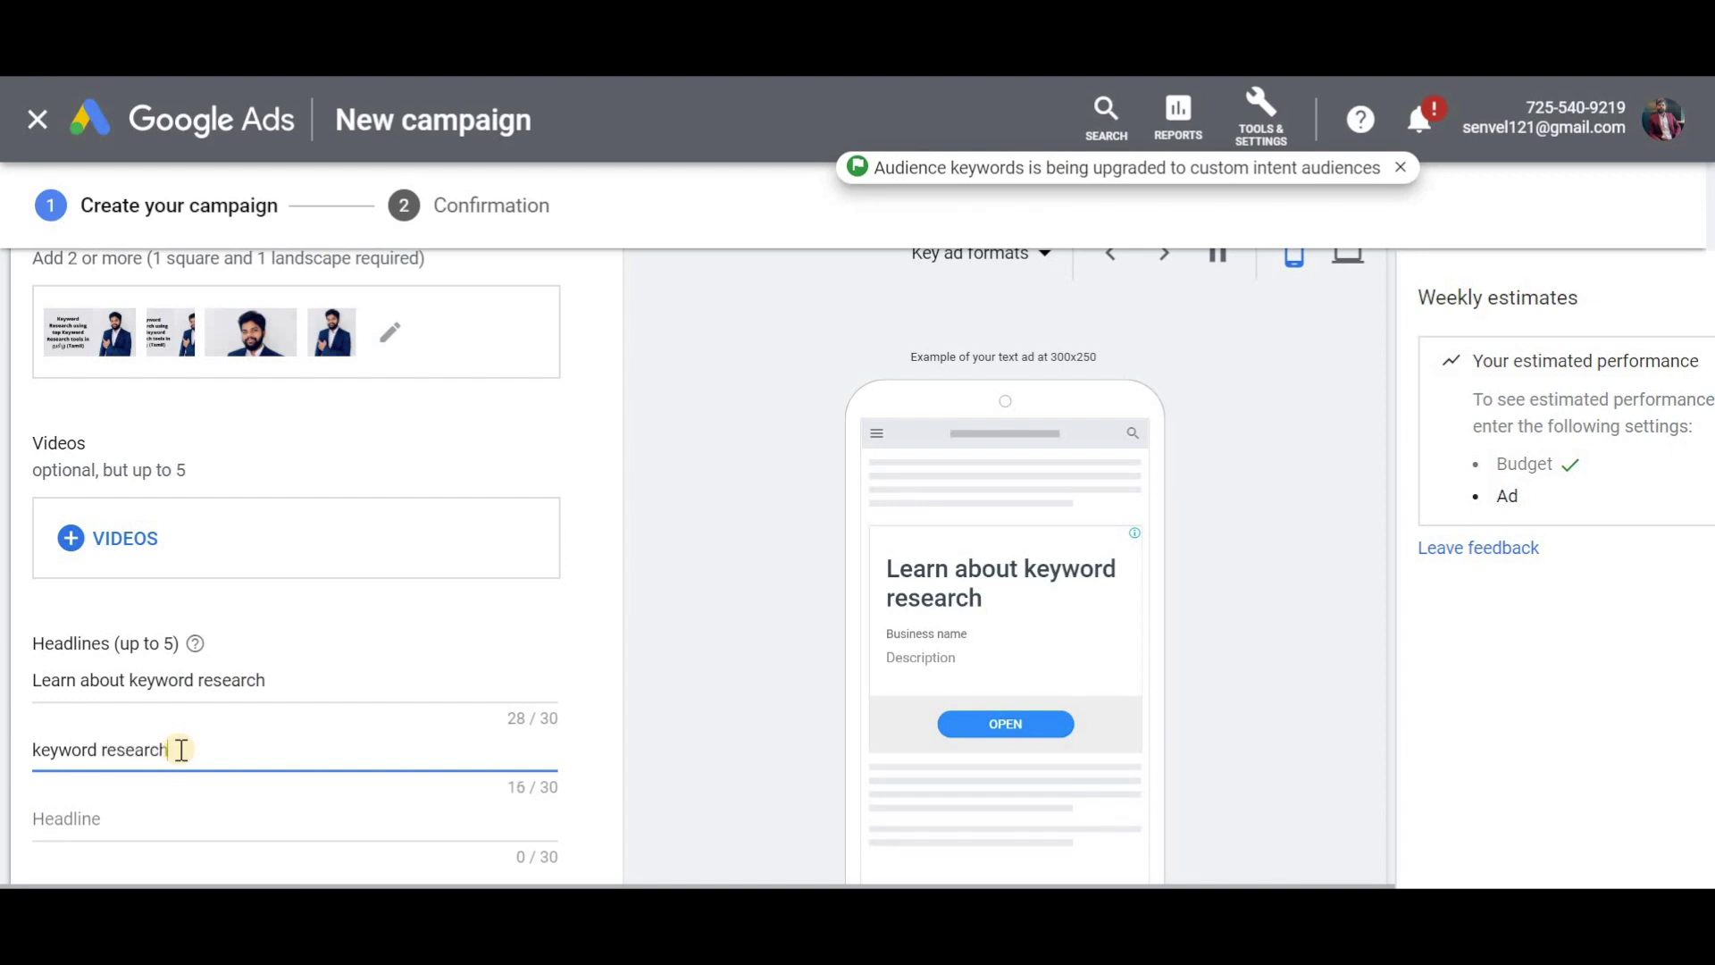
{"action": "type", "text": " in tamil"}
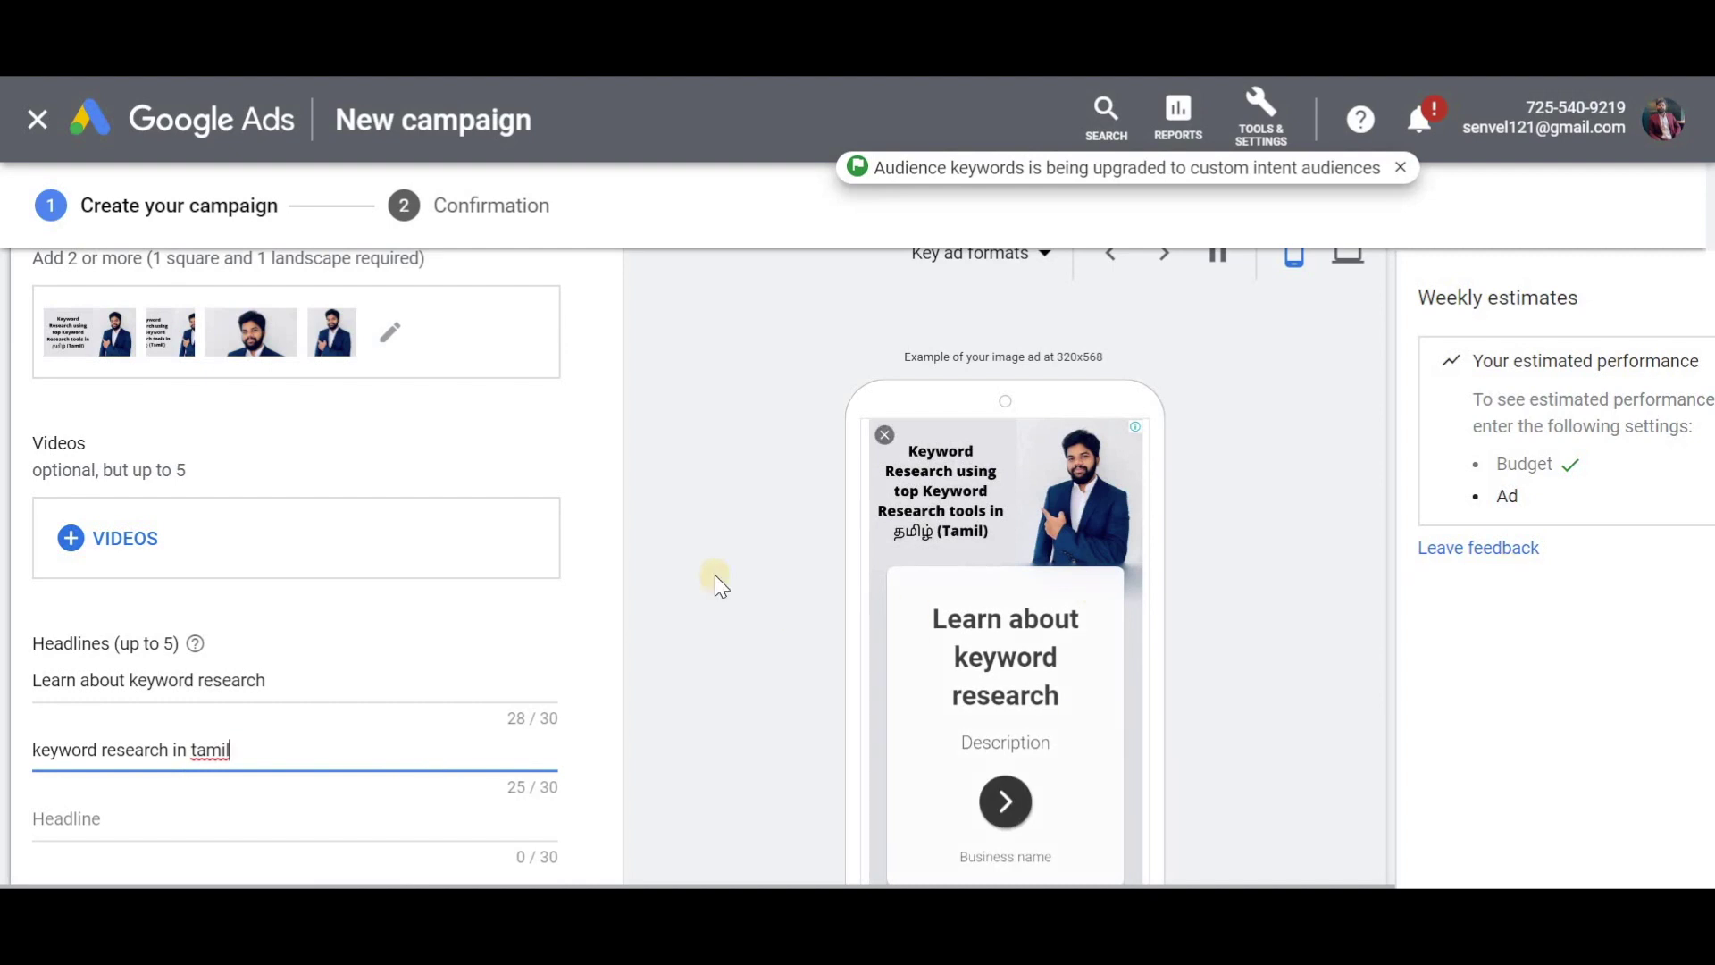
{"action": "left_click", "coordinate": [996, 660]}
Step: Enter the long headline "Learn about keyword research in Tamil and also learn about SEO, SEM and all other modules"
{"action": "scroll", "coordinate": [997, 660], "scroll_direction": "down", "scroll_amount": 4}
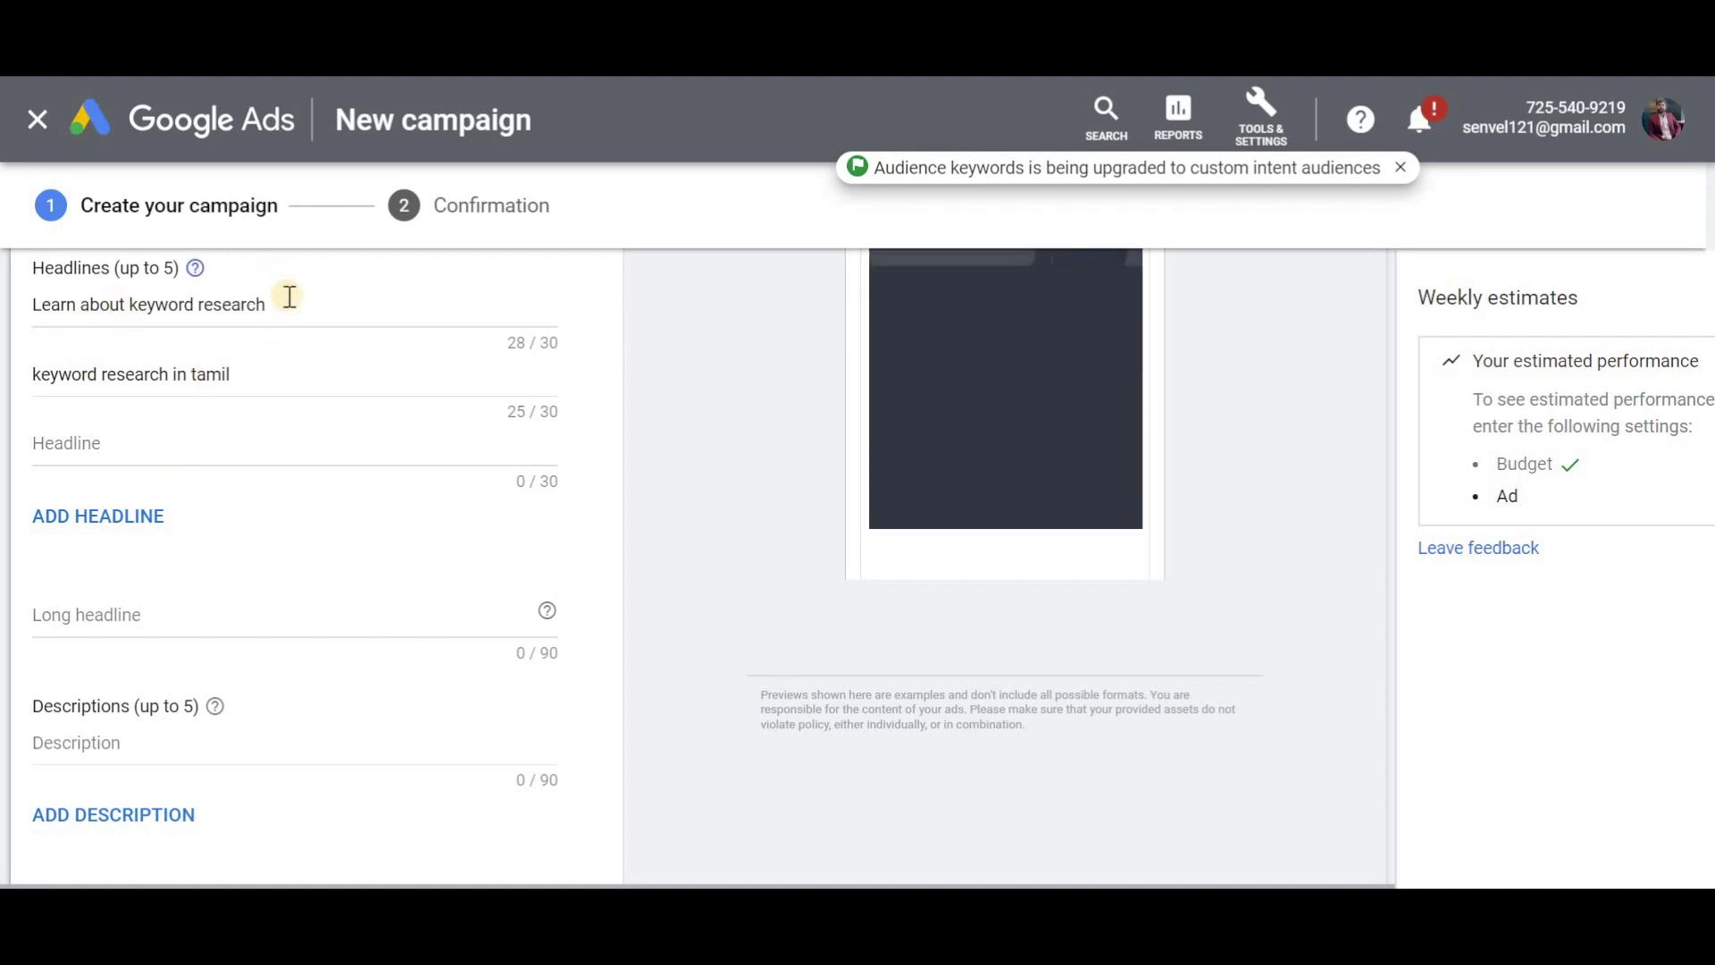
{"action": "left_click", "coordinate": [209, 620]}
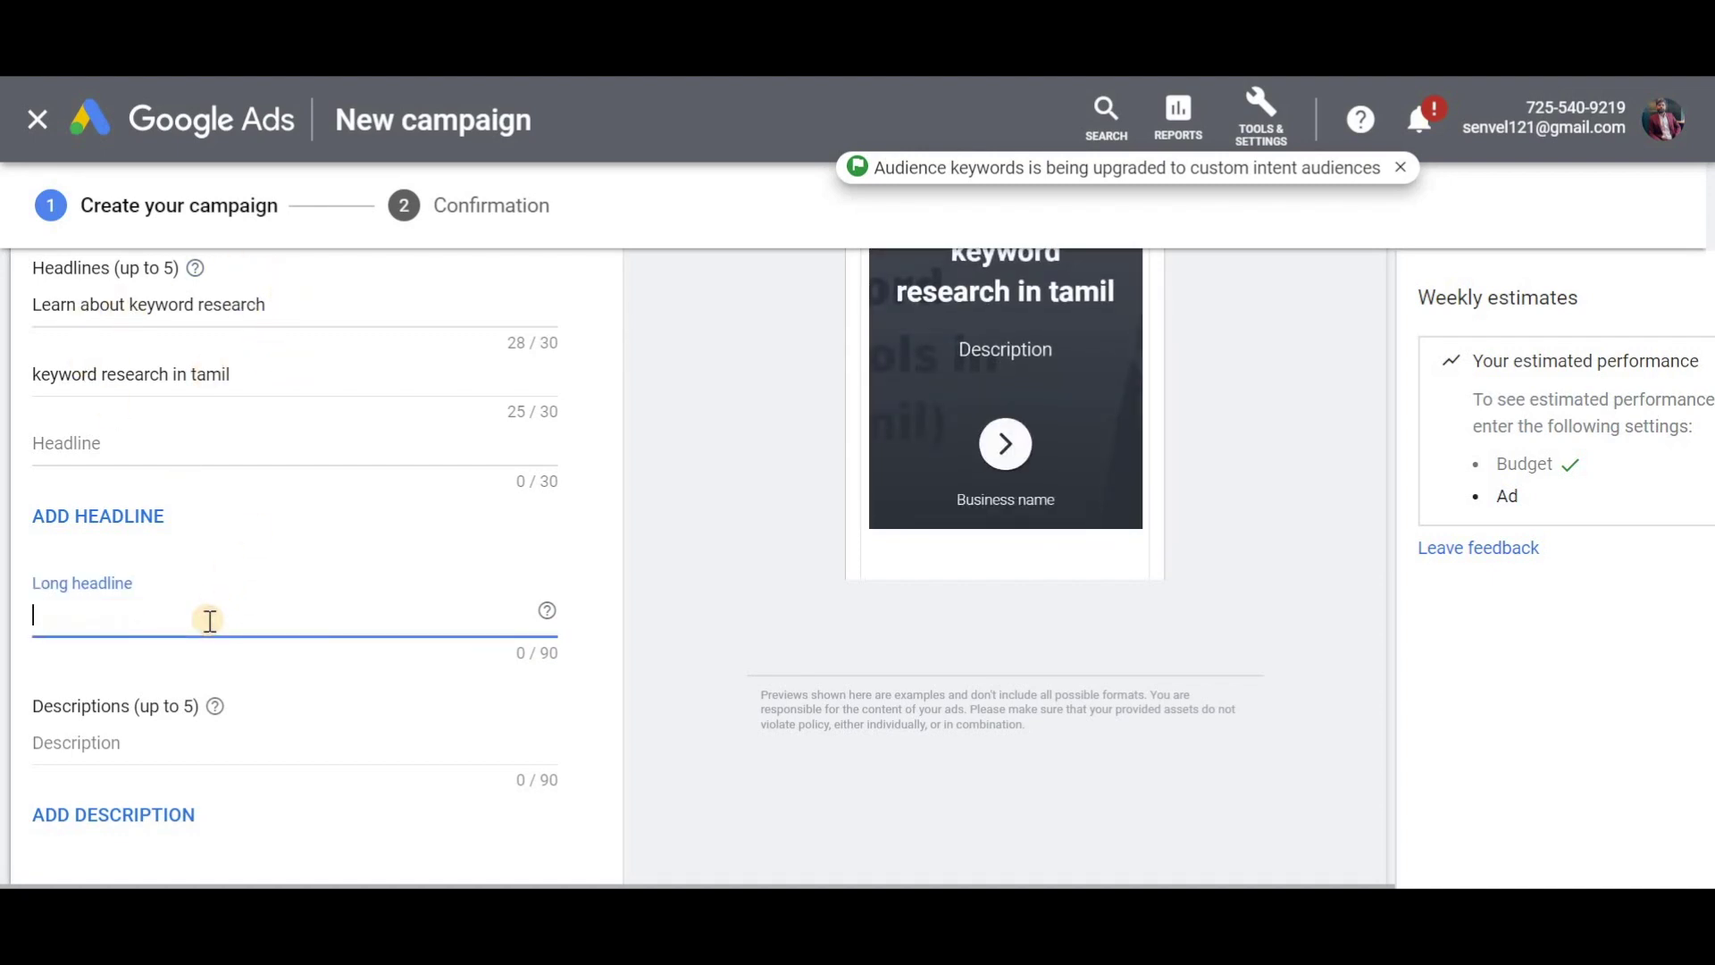
{"action": "type", "text": "Lea"}
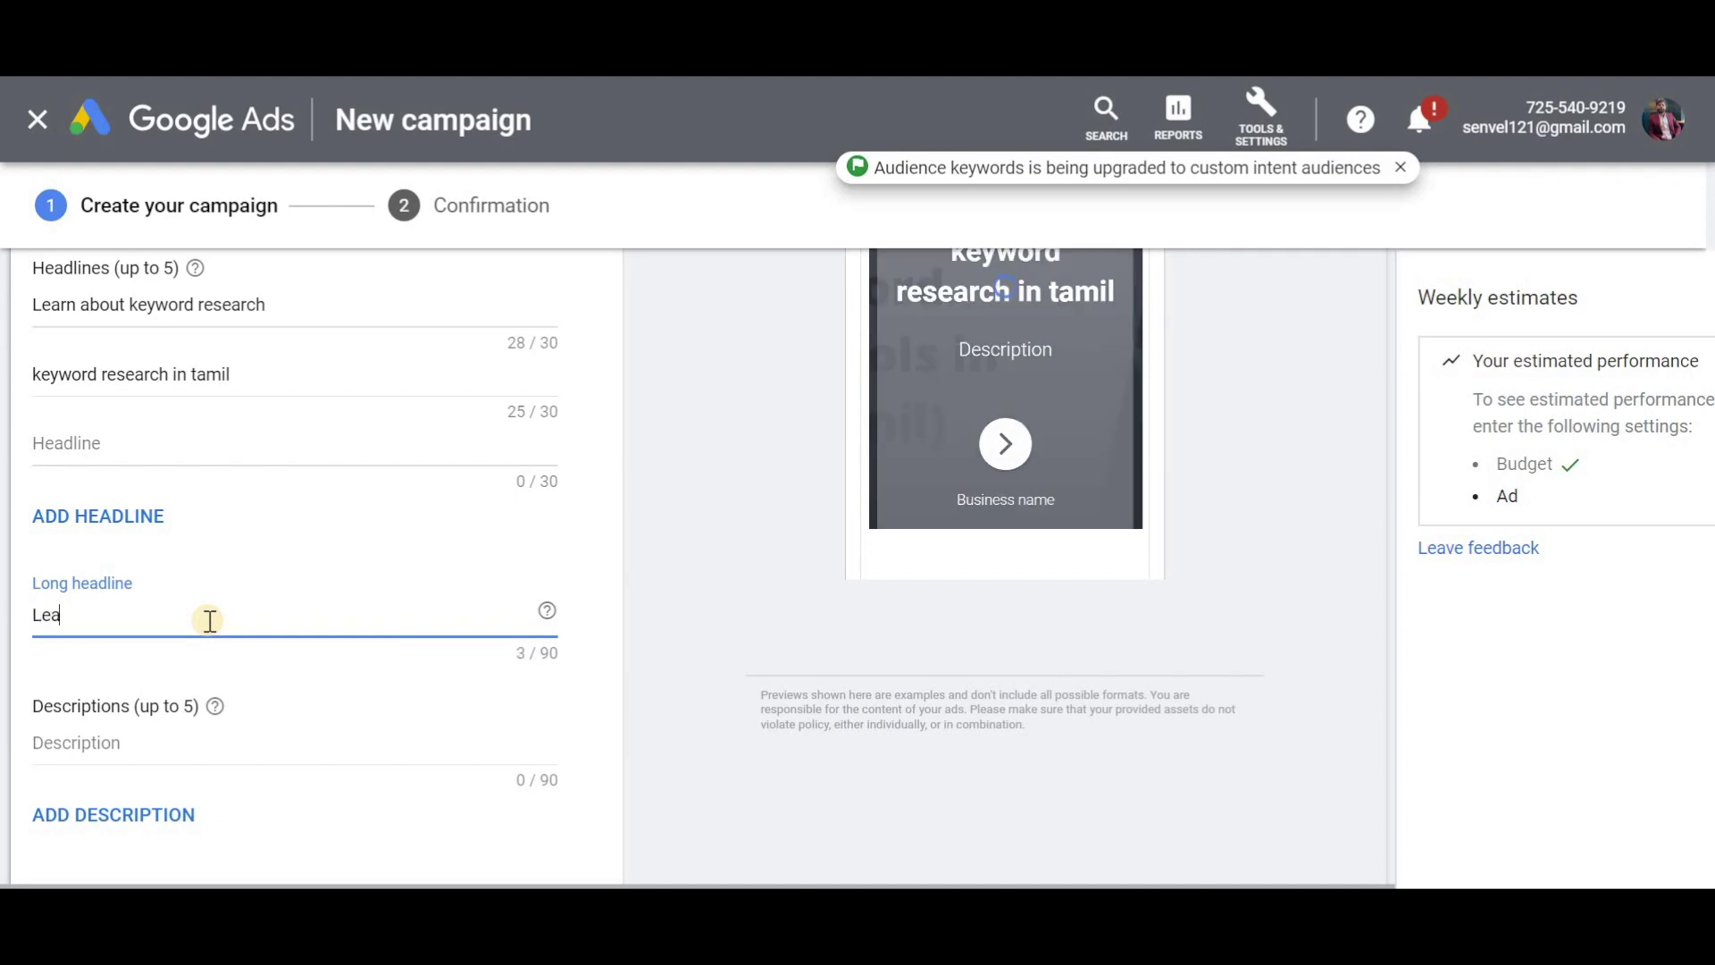
{"action": "type", "text": "rn about"}
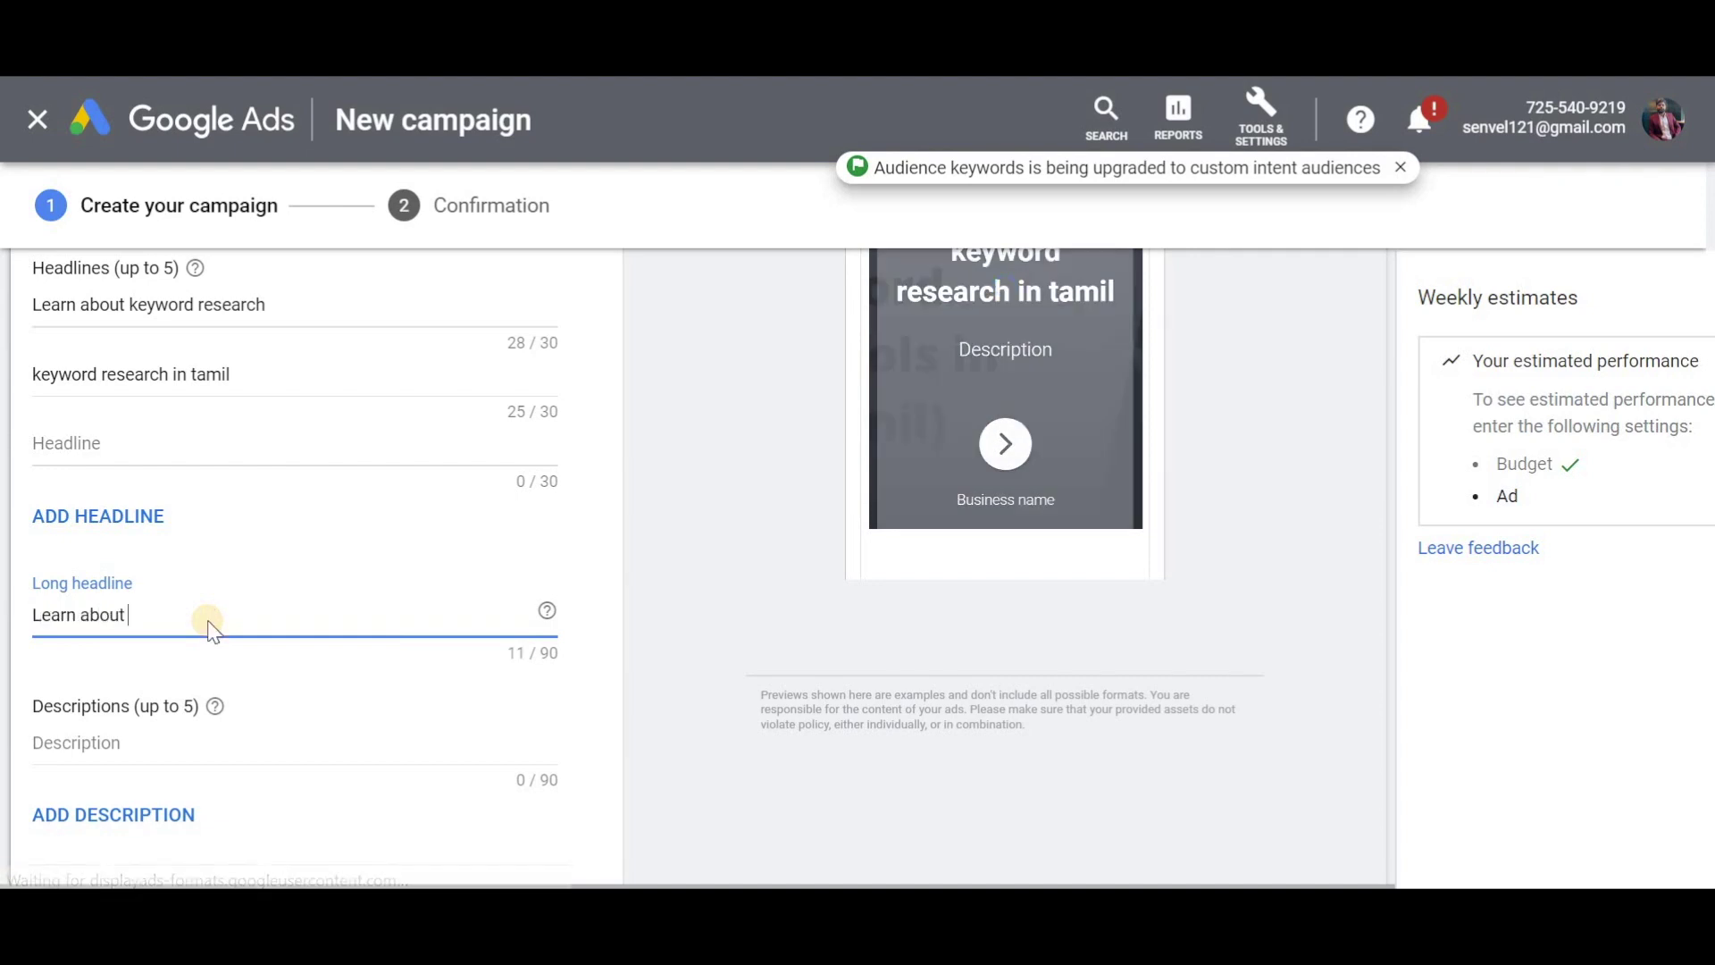
{"action": "type", "text": " keyword research"}
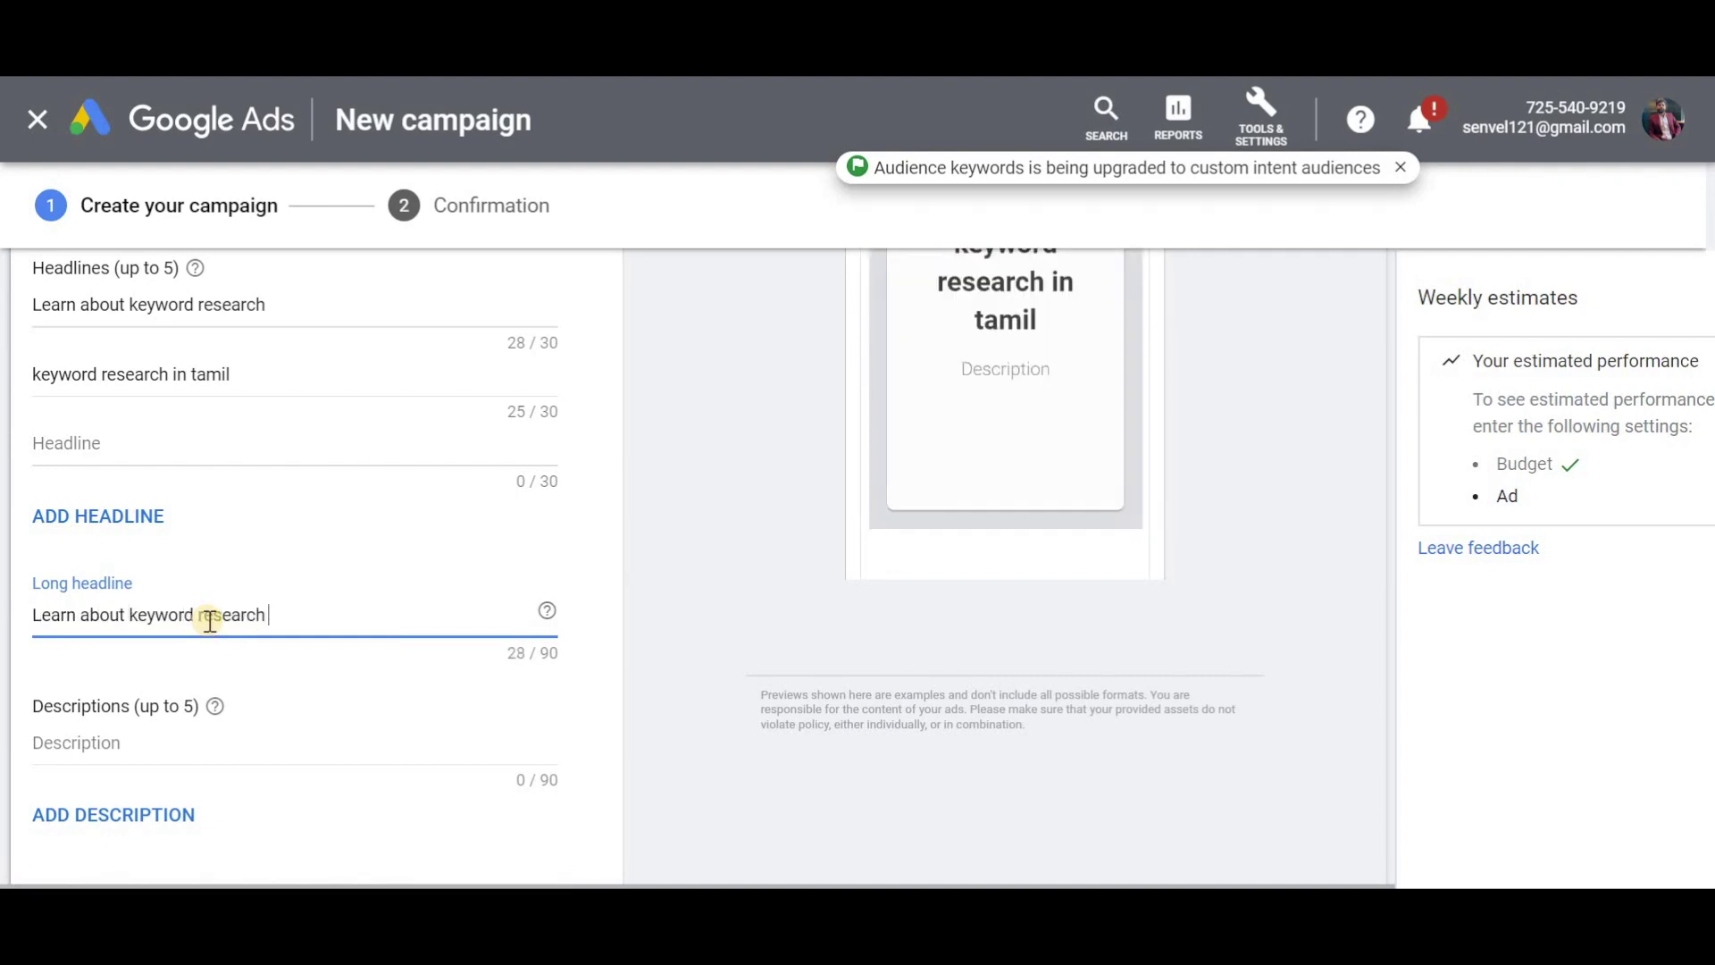
{"action": "type", "text": " in Tamil"}
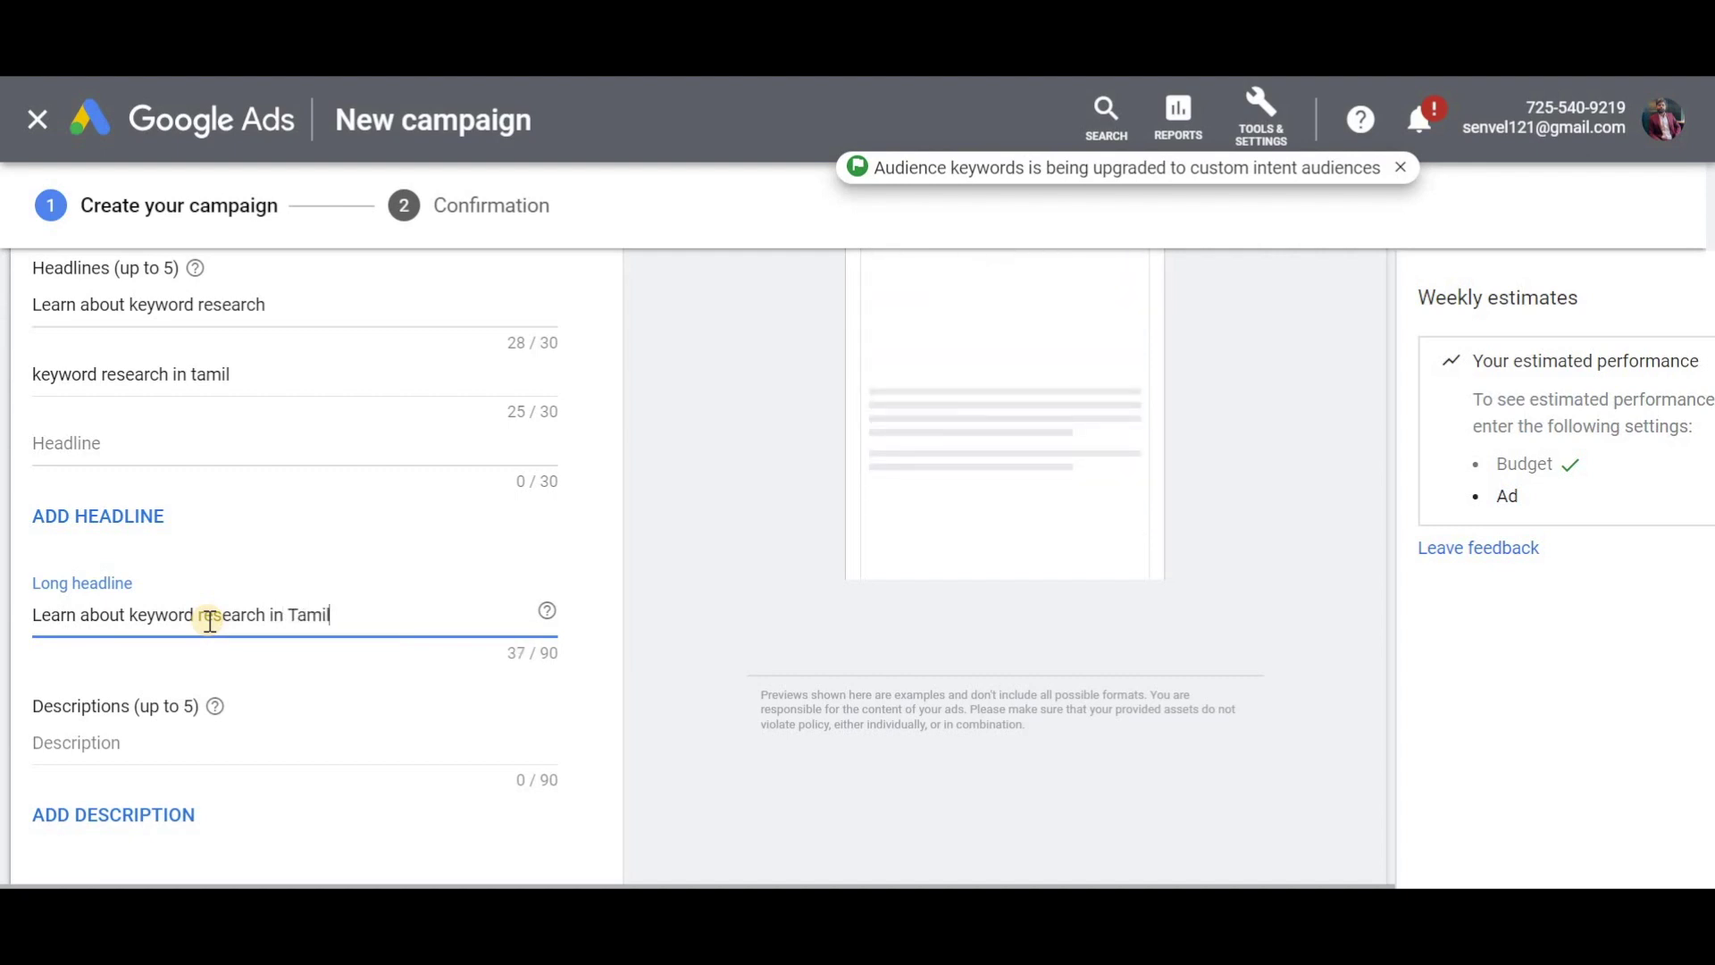
{"action": "type", "text": " an"}
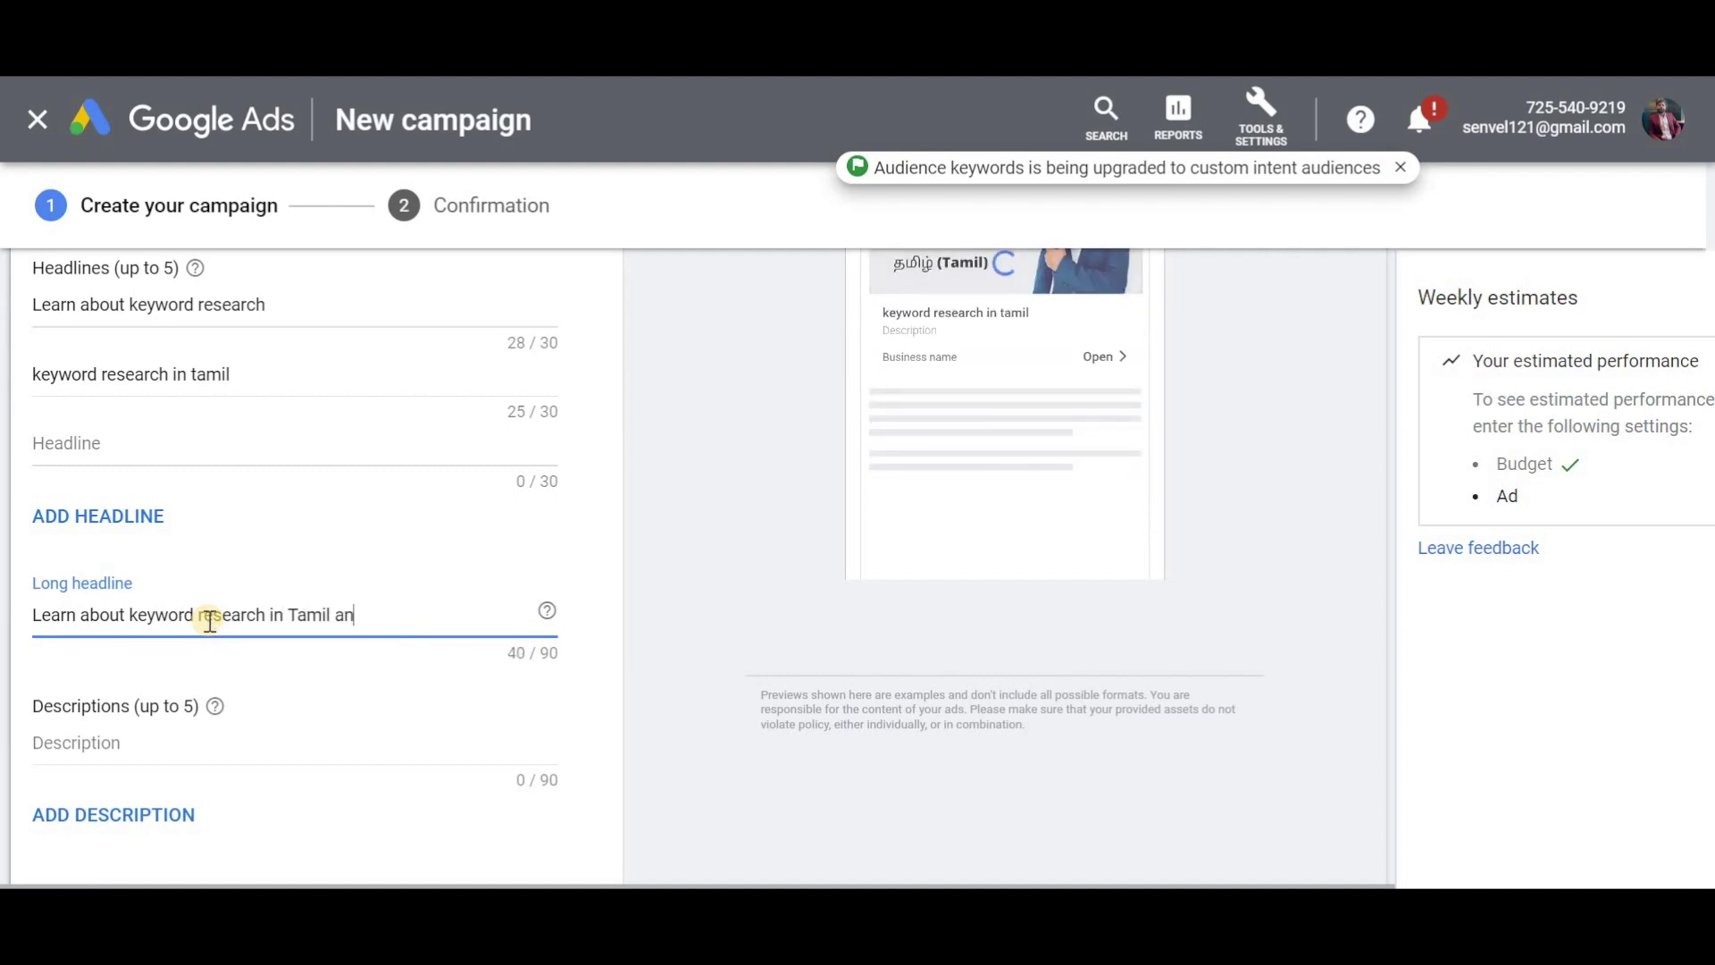
{"action": "type", "text": "d also l"}
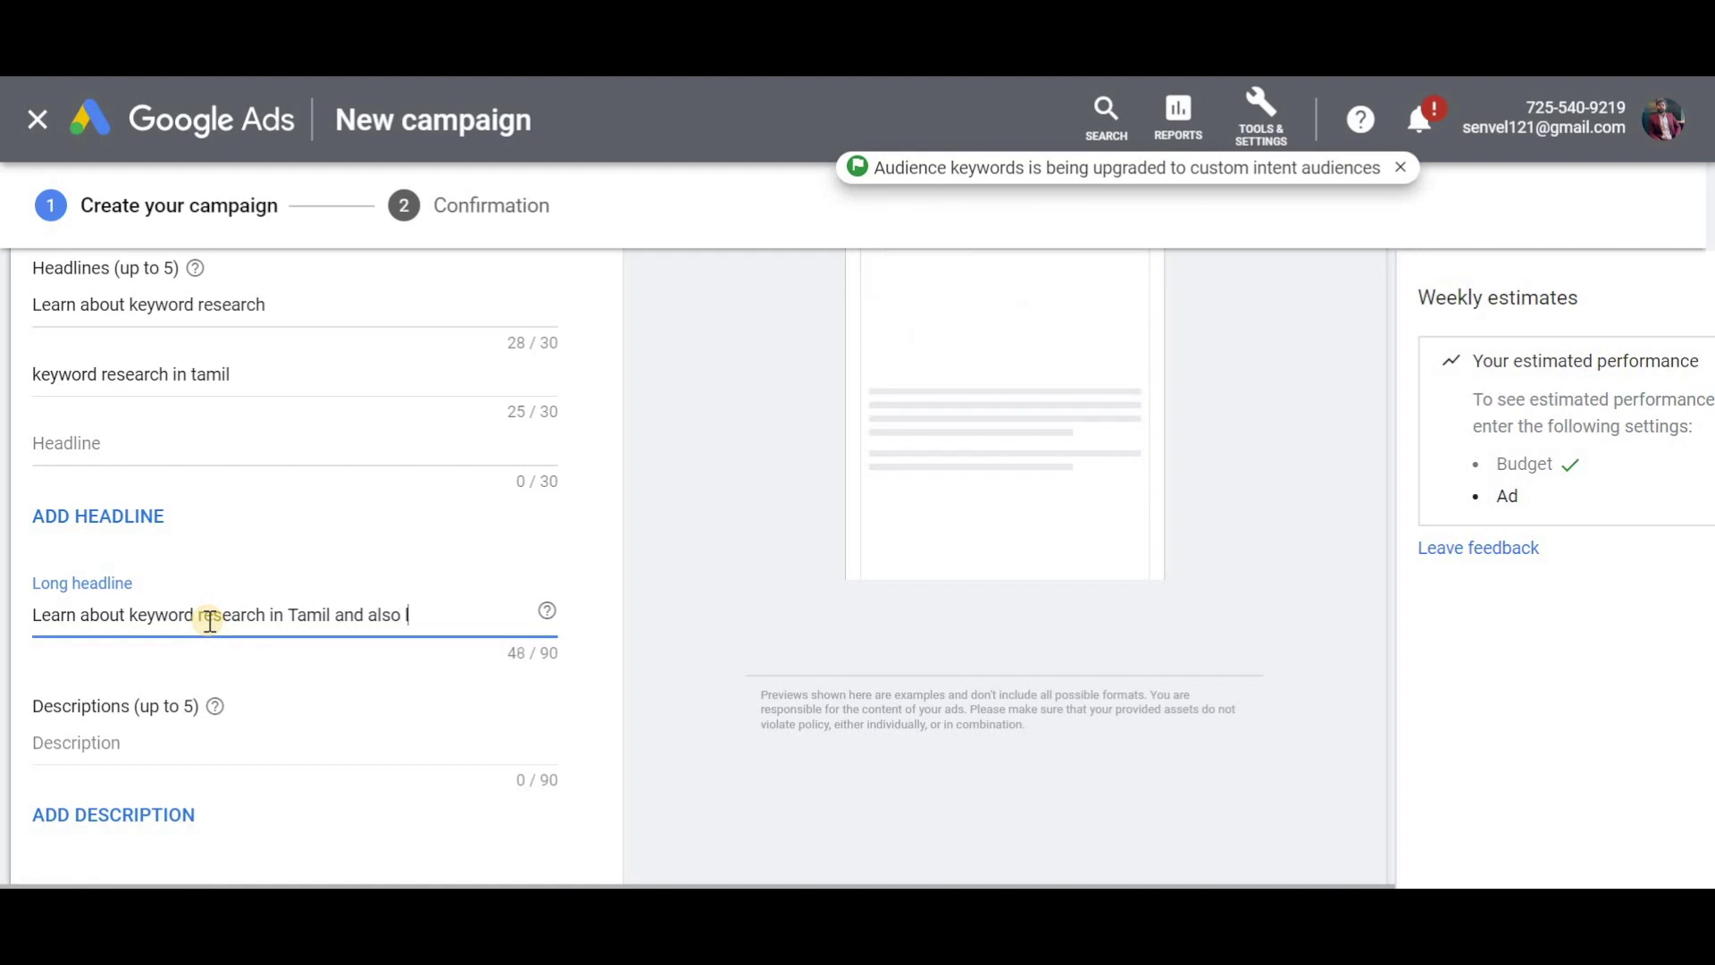
{"action": "type", "text": "earn abou"}
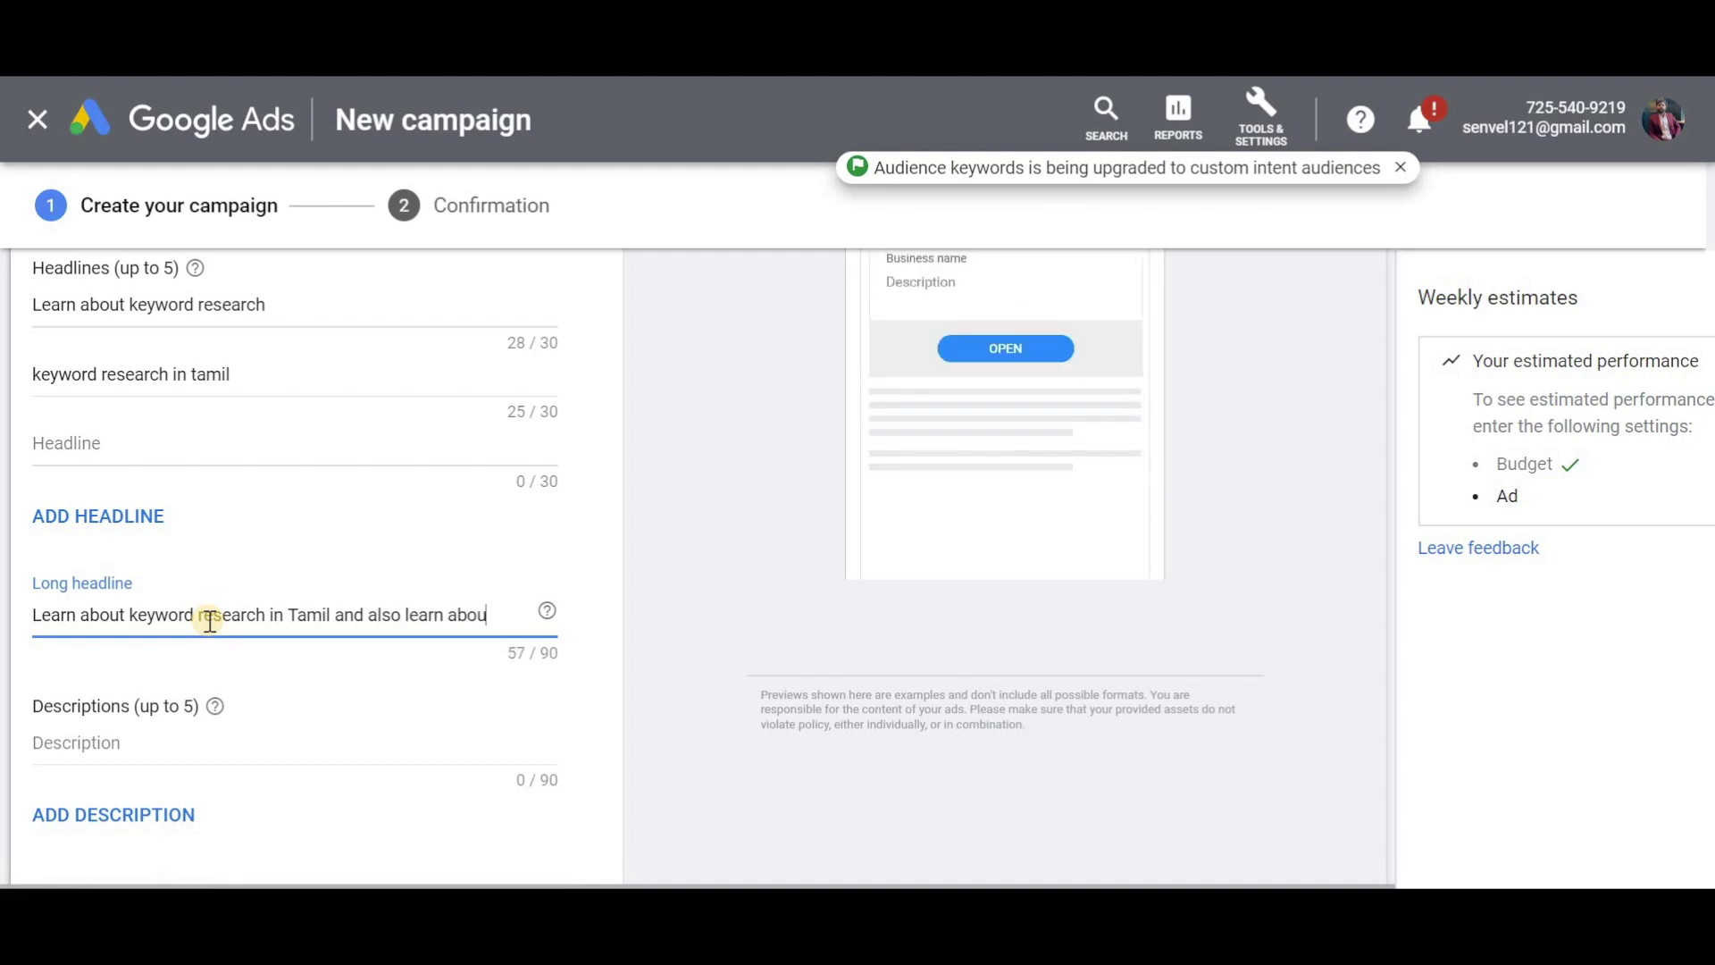
{"action": "key", "text": "BackSpace"}
{"action": "key", "text": "BackSpace"}
{"action": "key", "text": "BackSpace"}
{"action": "type", "text": "SEO, S"}
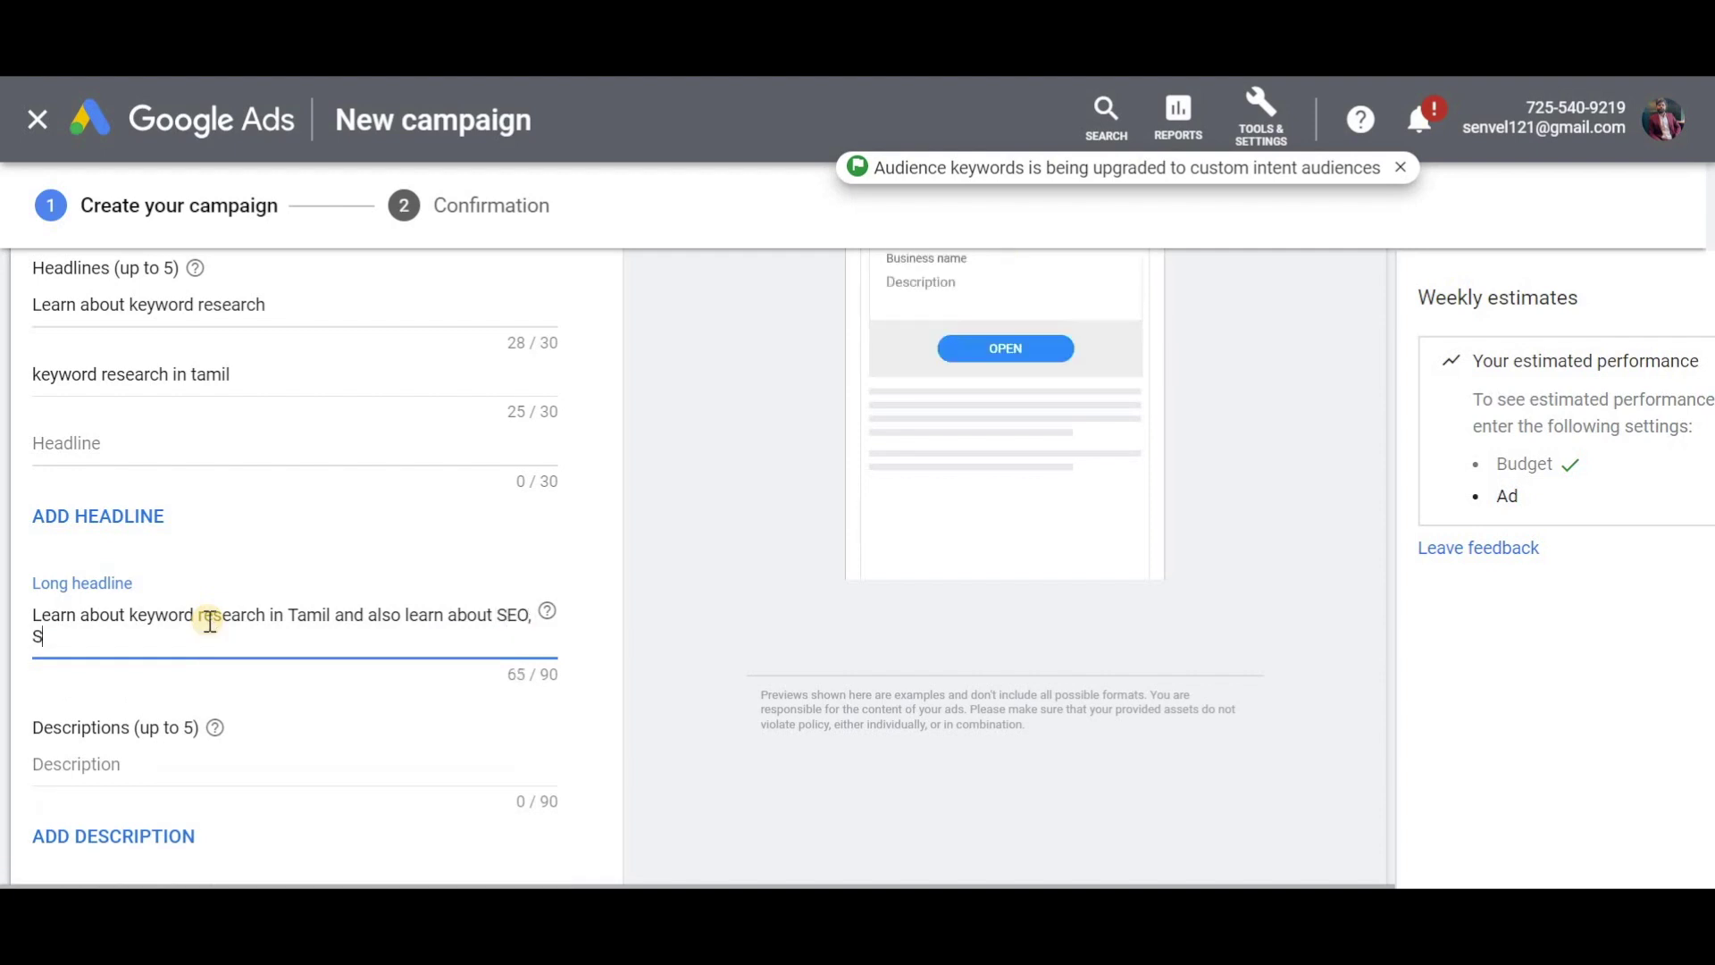
{"action": "type", "text": "EM and all other"}
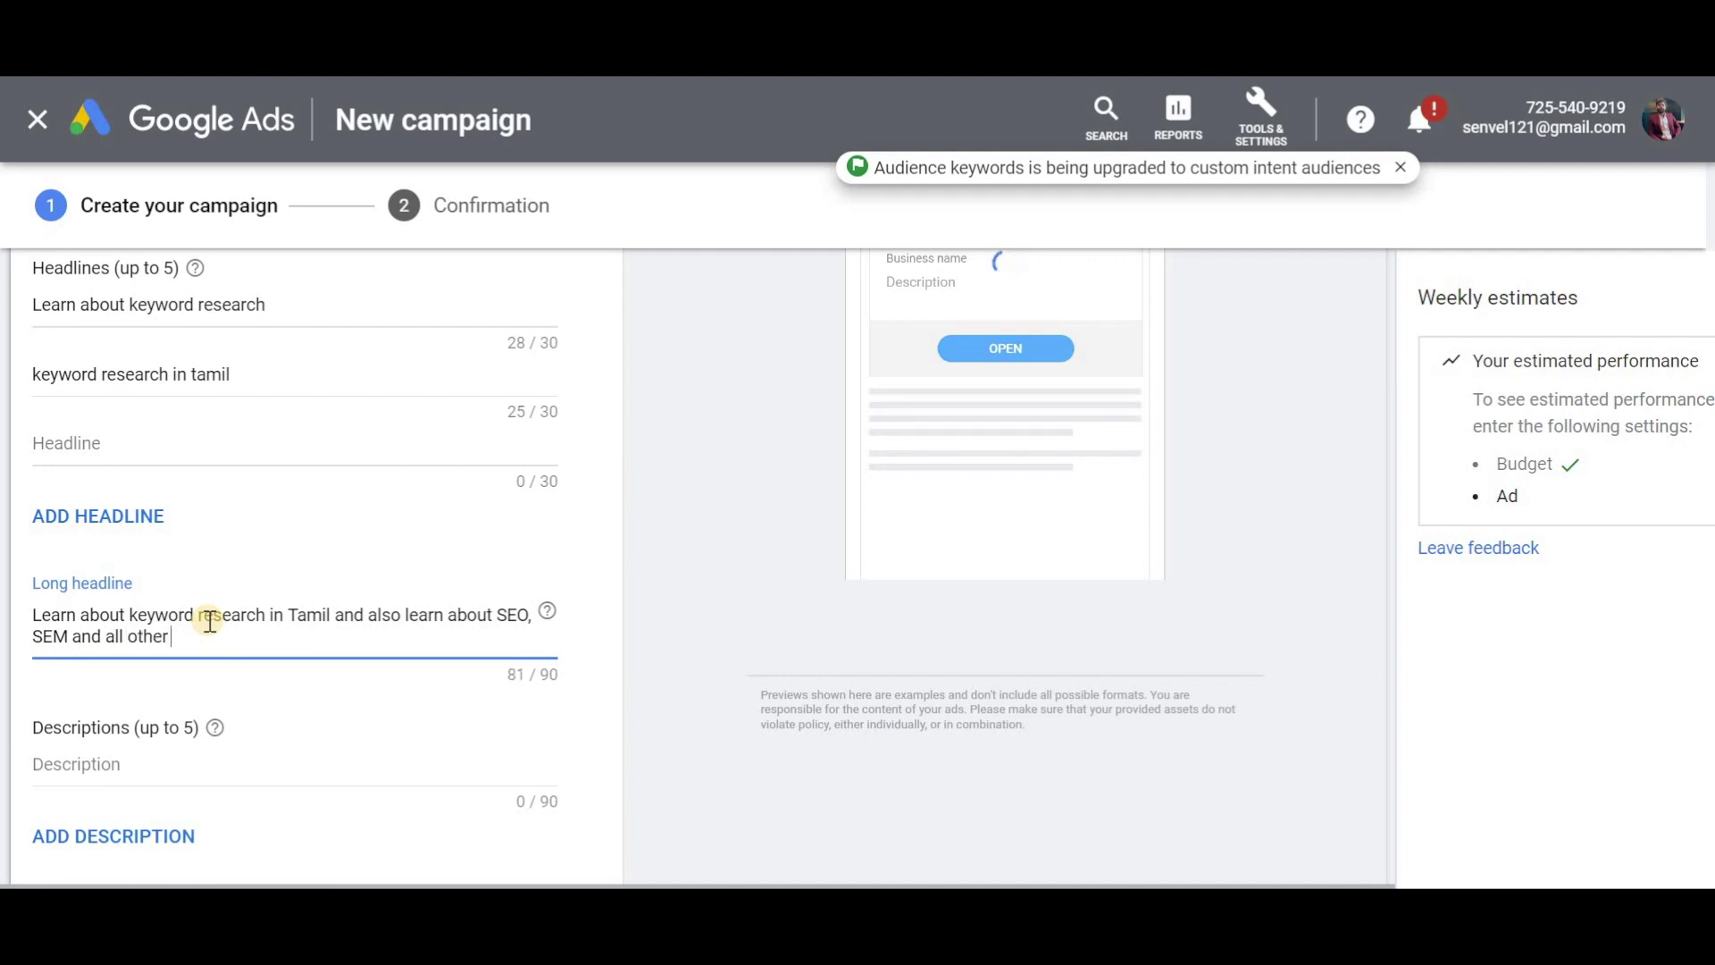
{"action": "type", "text": " modi"}
{"action": "type", "text": "ules"}
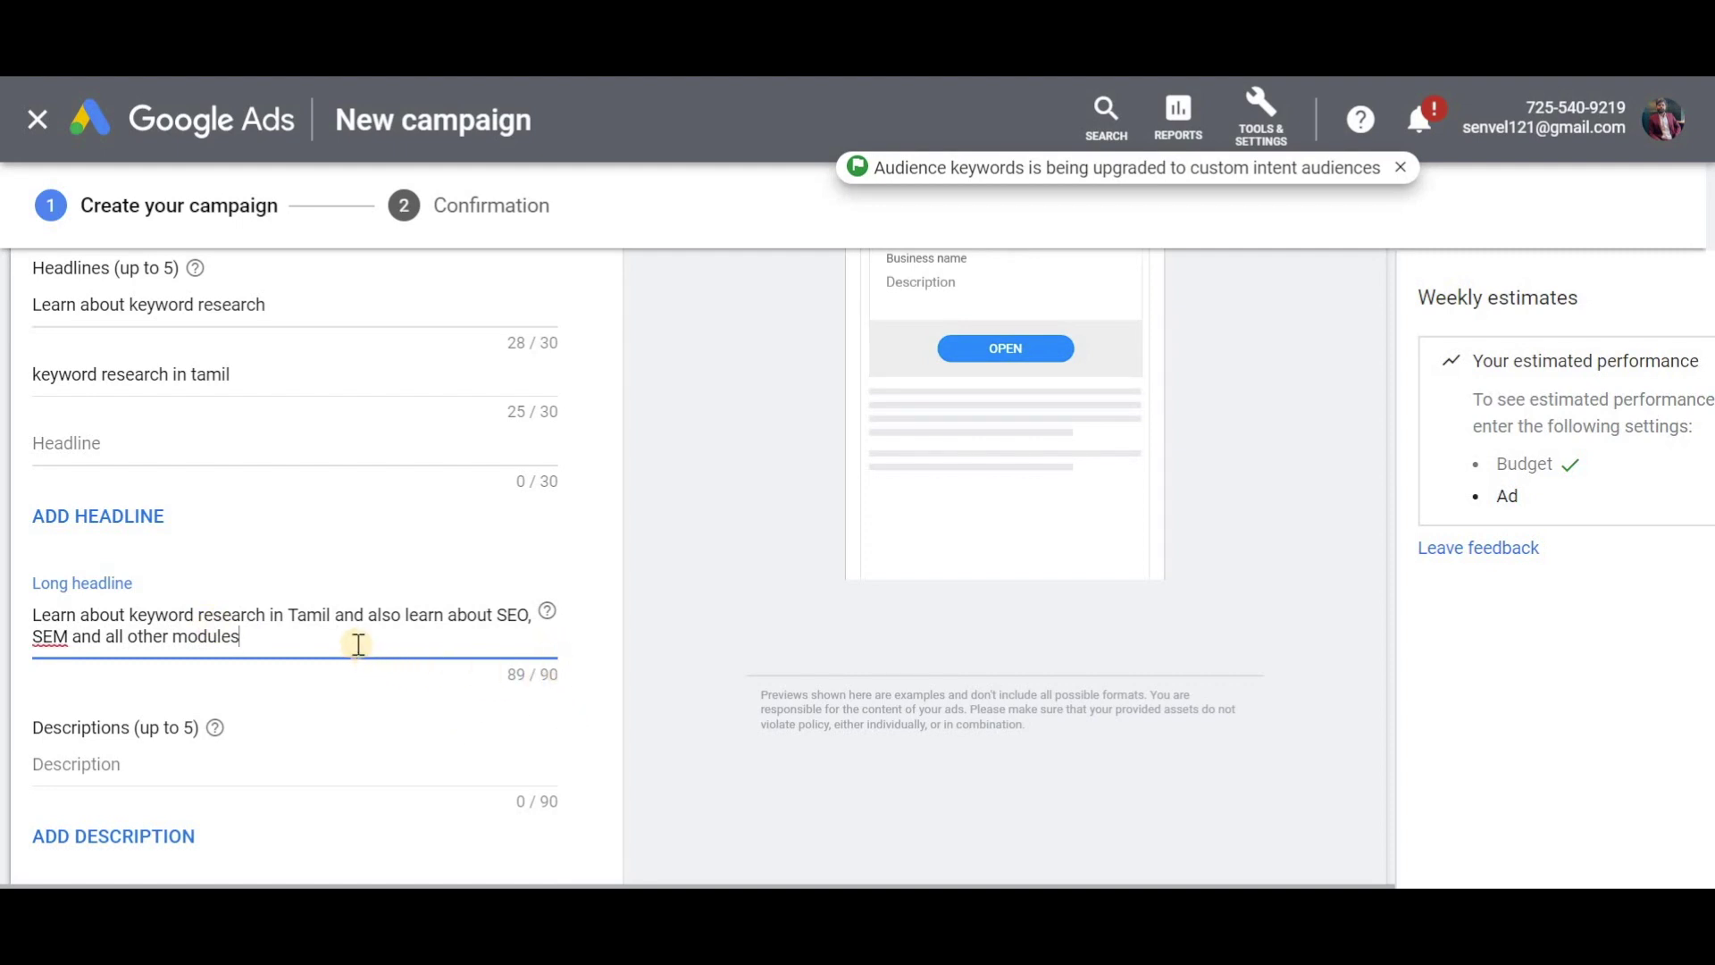
Step: Enter the ad description "Keyword research is an important part of seo"
{"action": "left_click", "coordinate": [276, 769]}
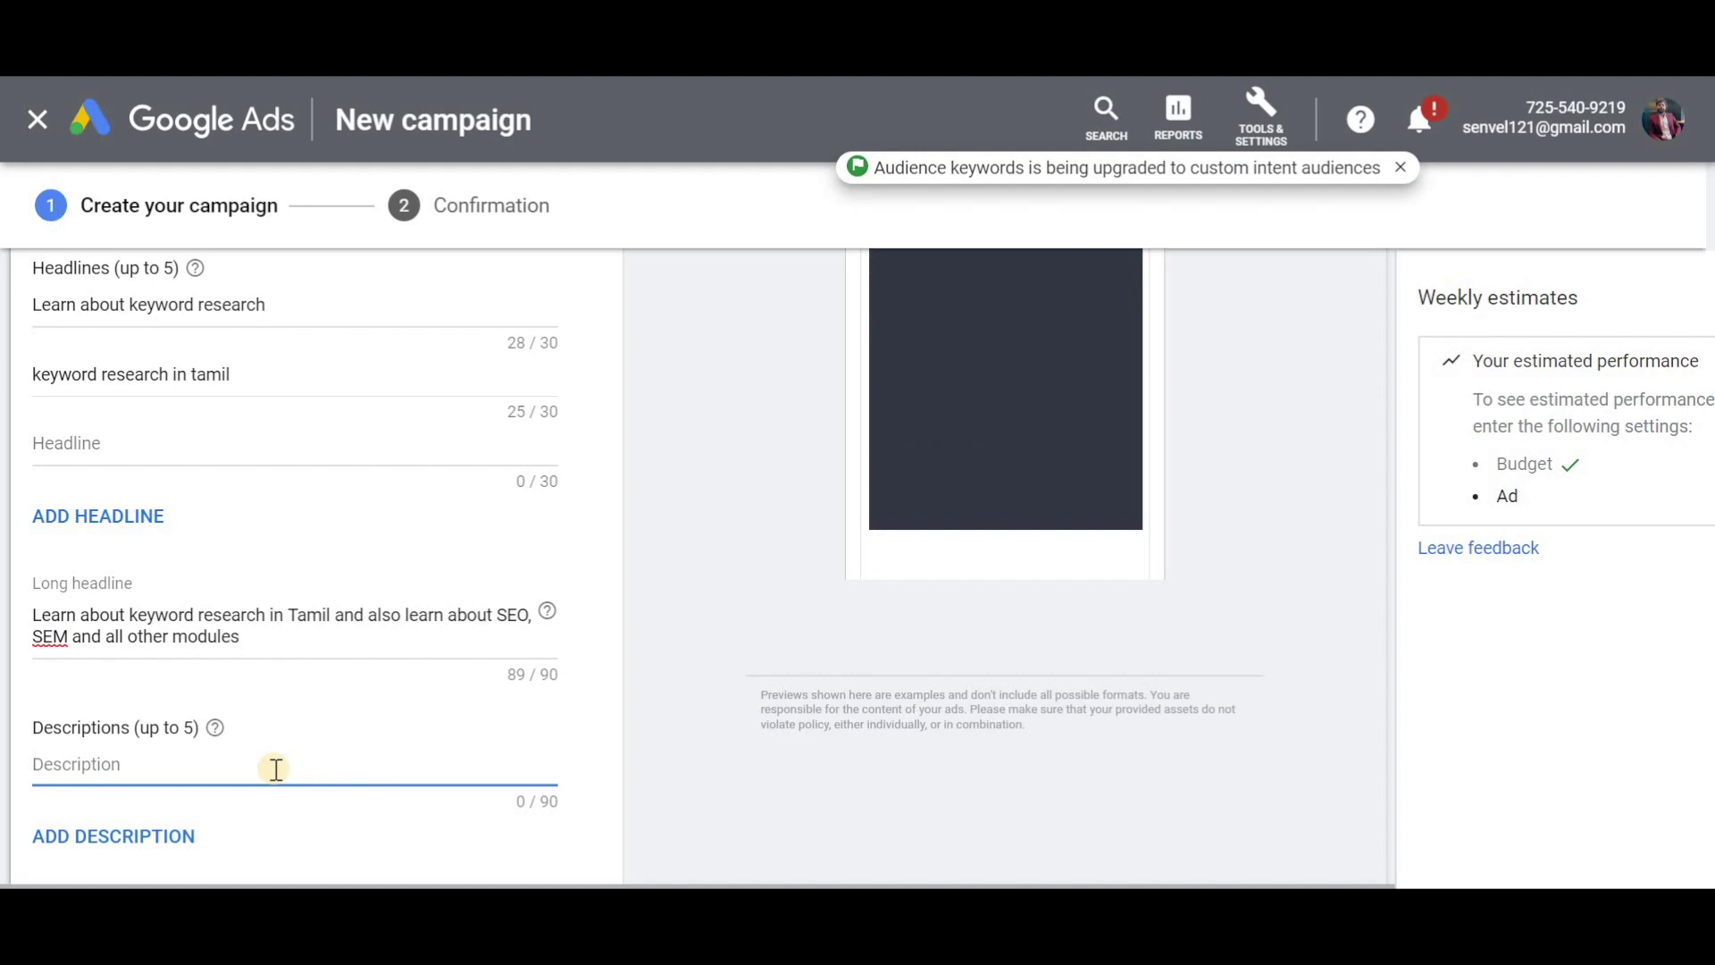
{"action": "type", "text": "Keyword research is"}
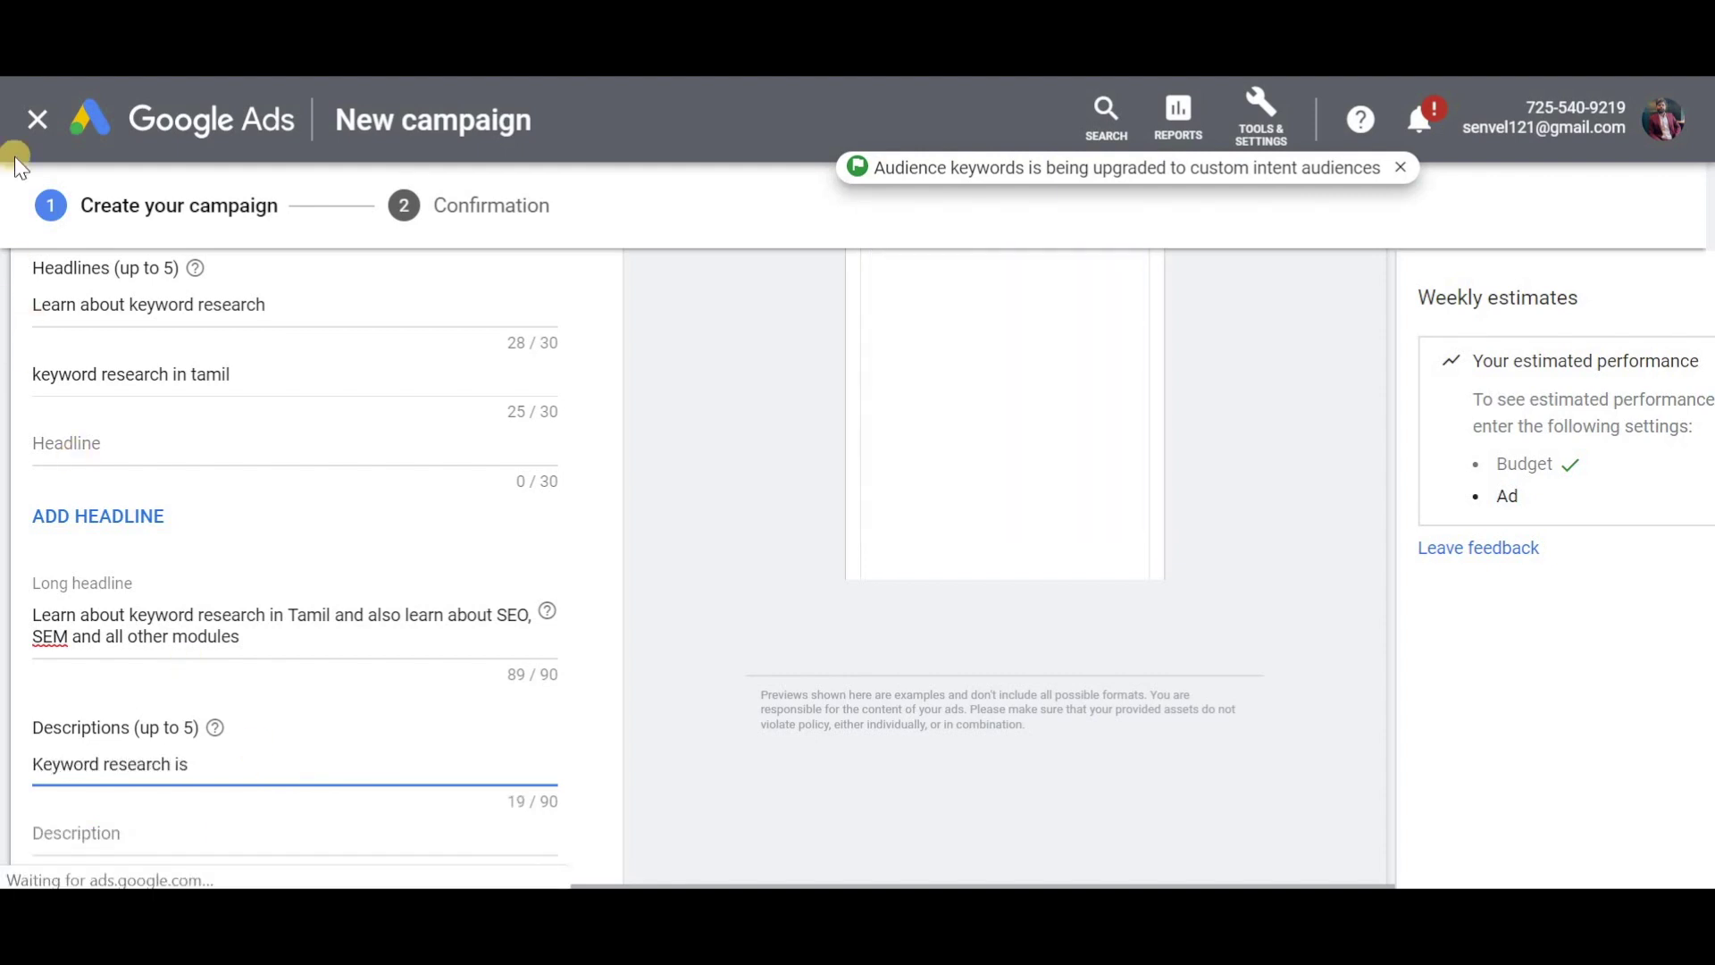
{"action": "type", "text": " an important part of seo"}
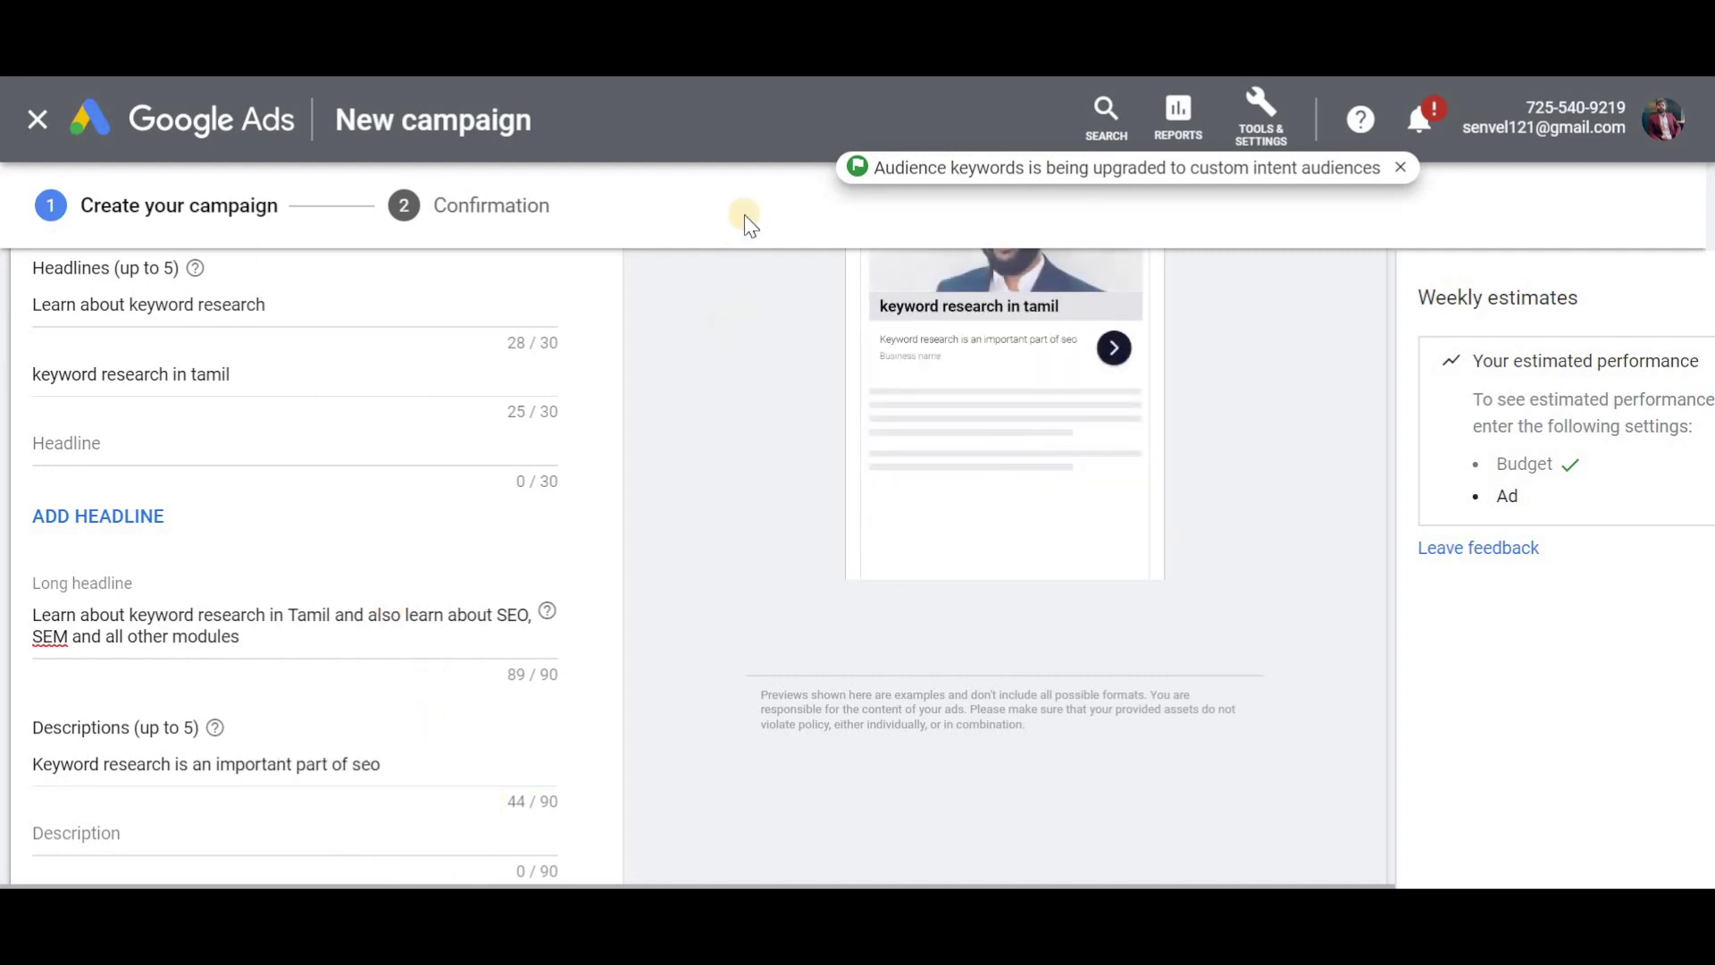
Step: Set the ad's business name to "Digital Senthil"
{"action": "scroll", "coordinate": [746, 207], "scroll_direction": "down", "scroll_amount": 4}
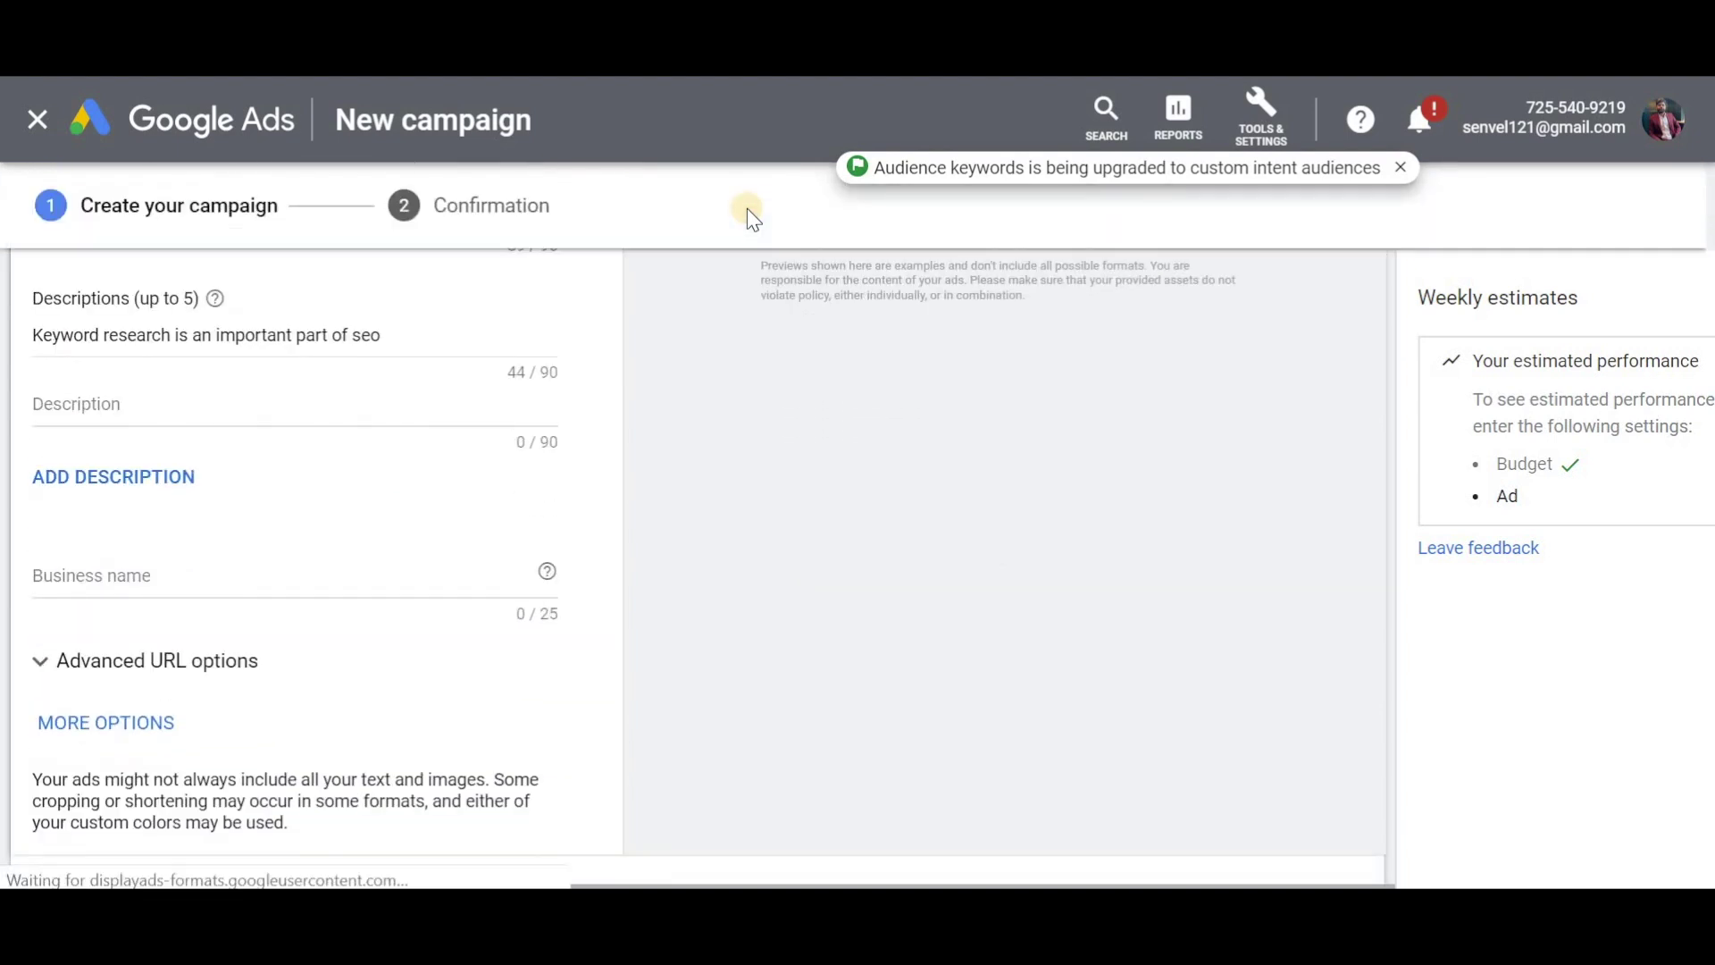
{"action": "scroll", "coordinate": [747, 207], "scroll_direction": "down", "scroll_amount": 2}
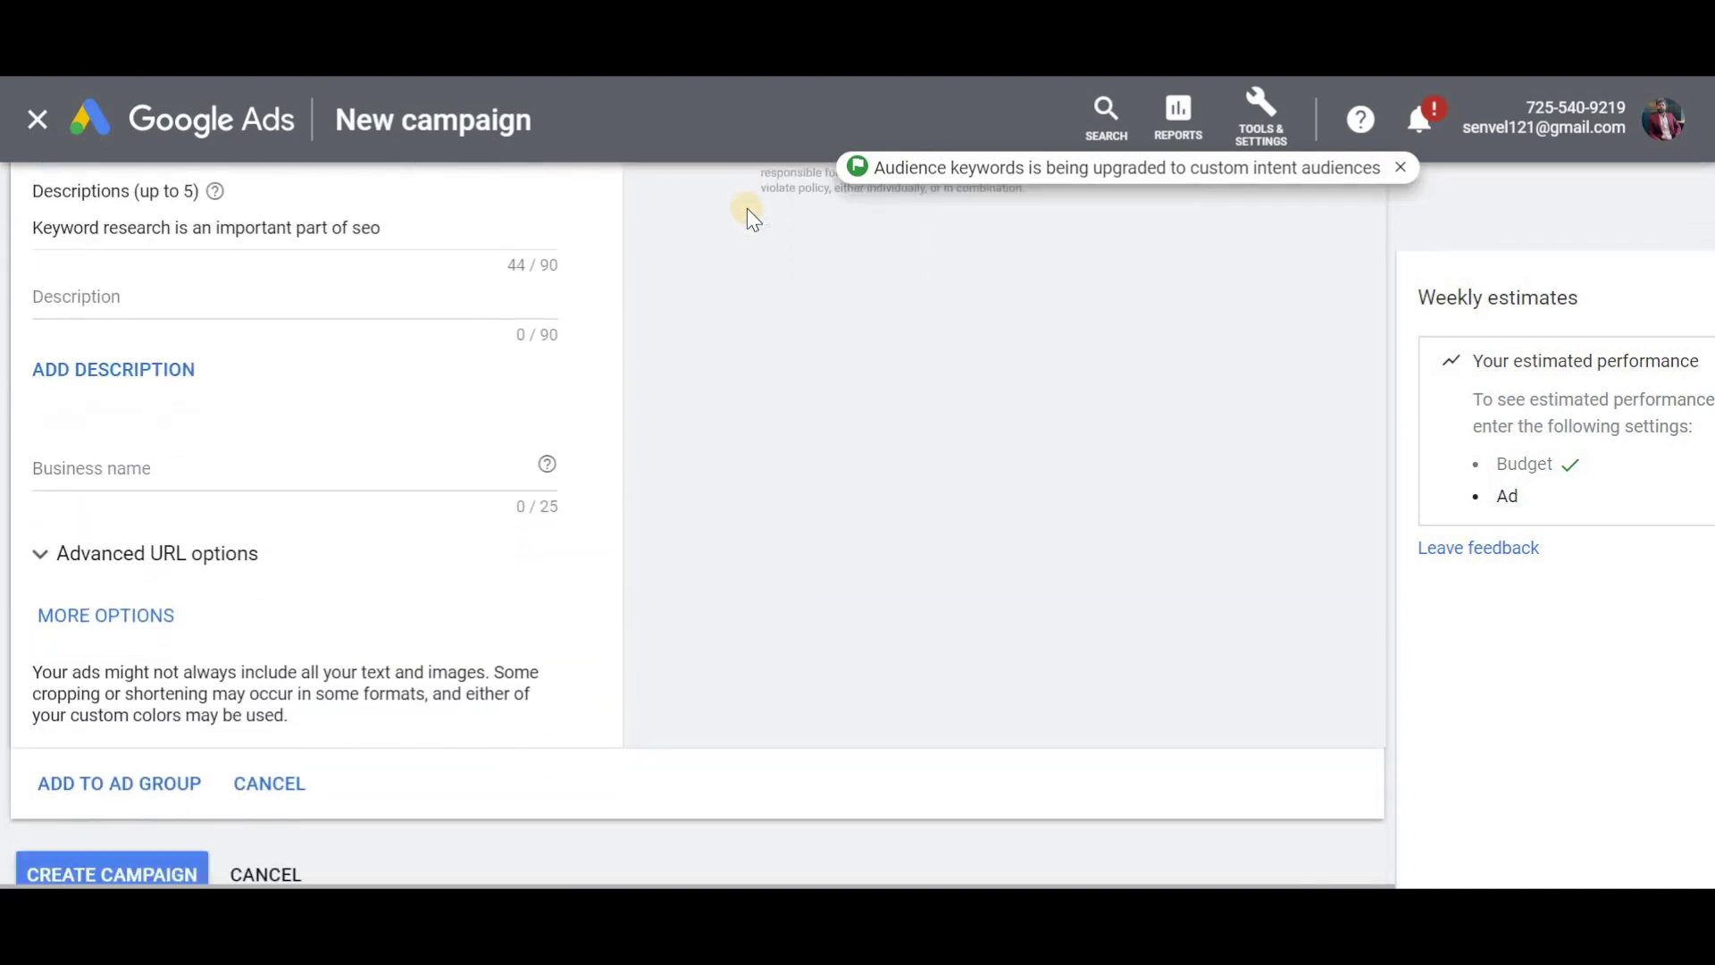
{"action": "left_click", "coordinate": [409, 464]}
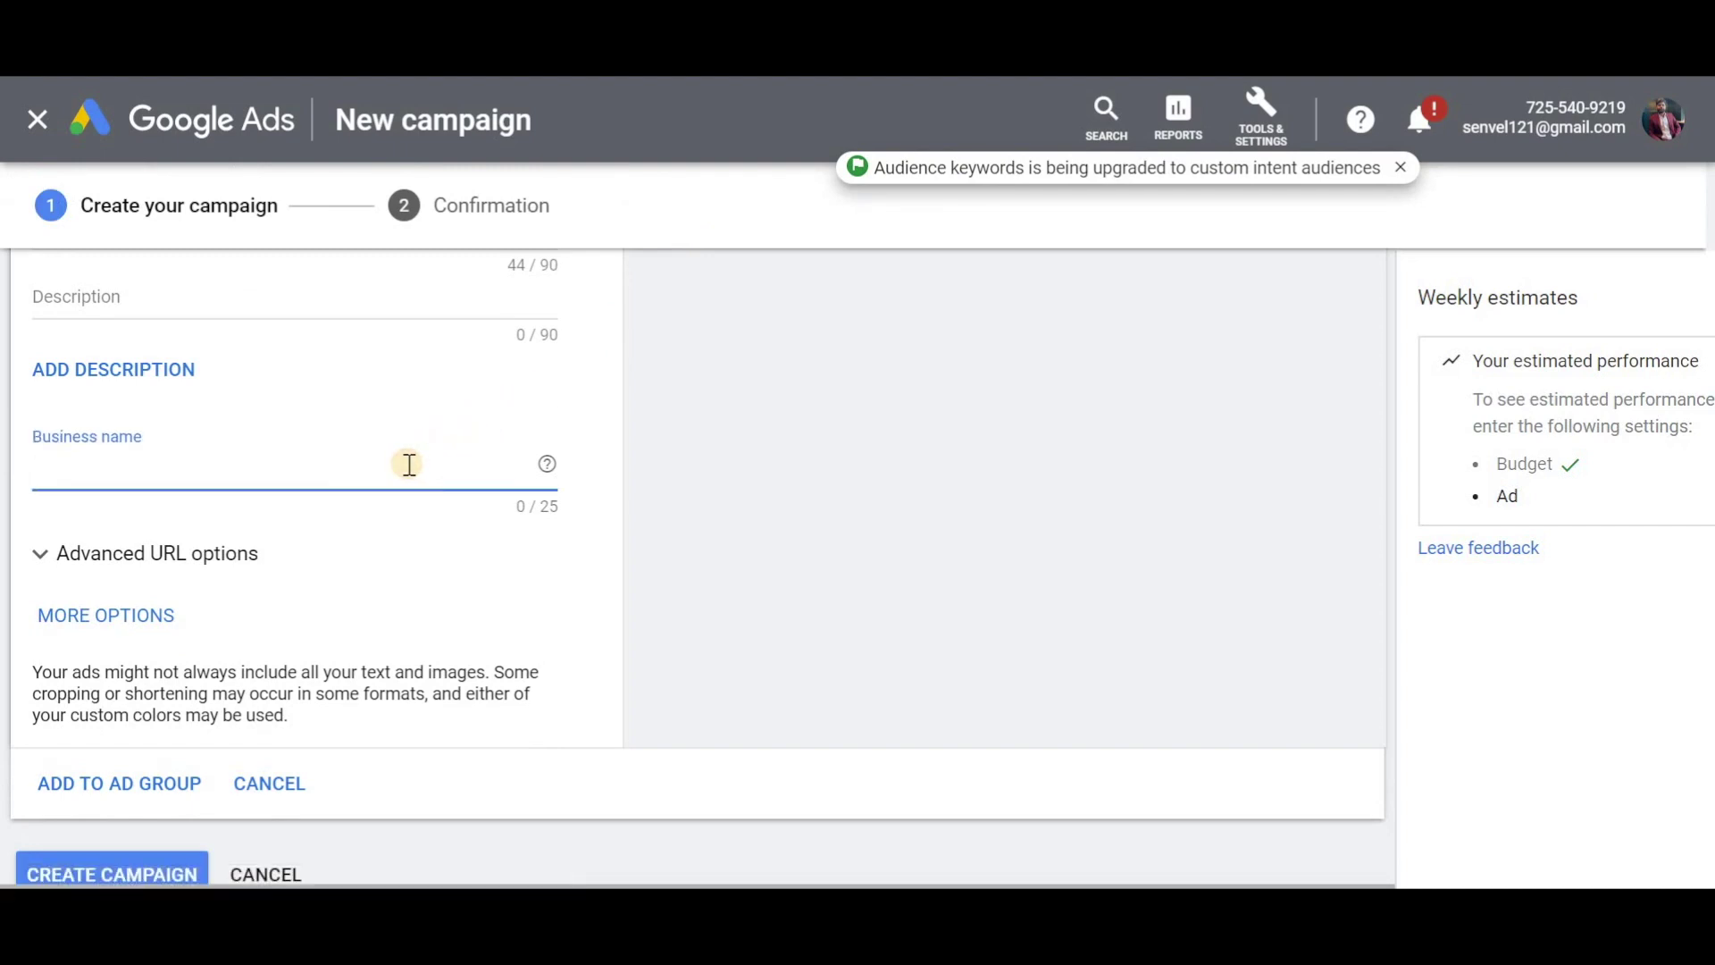
{"action": "type", "text": "Digital Senthil"}
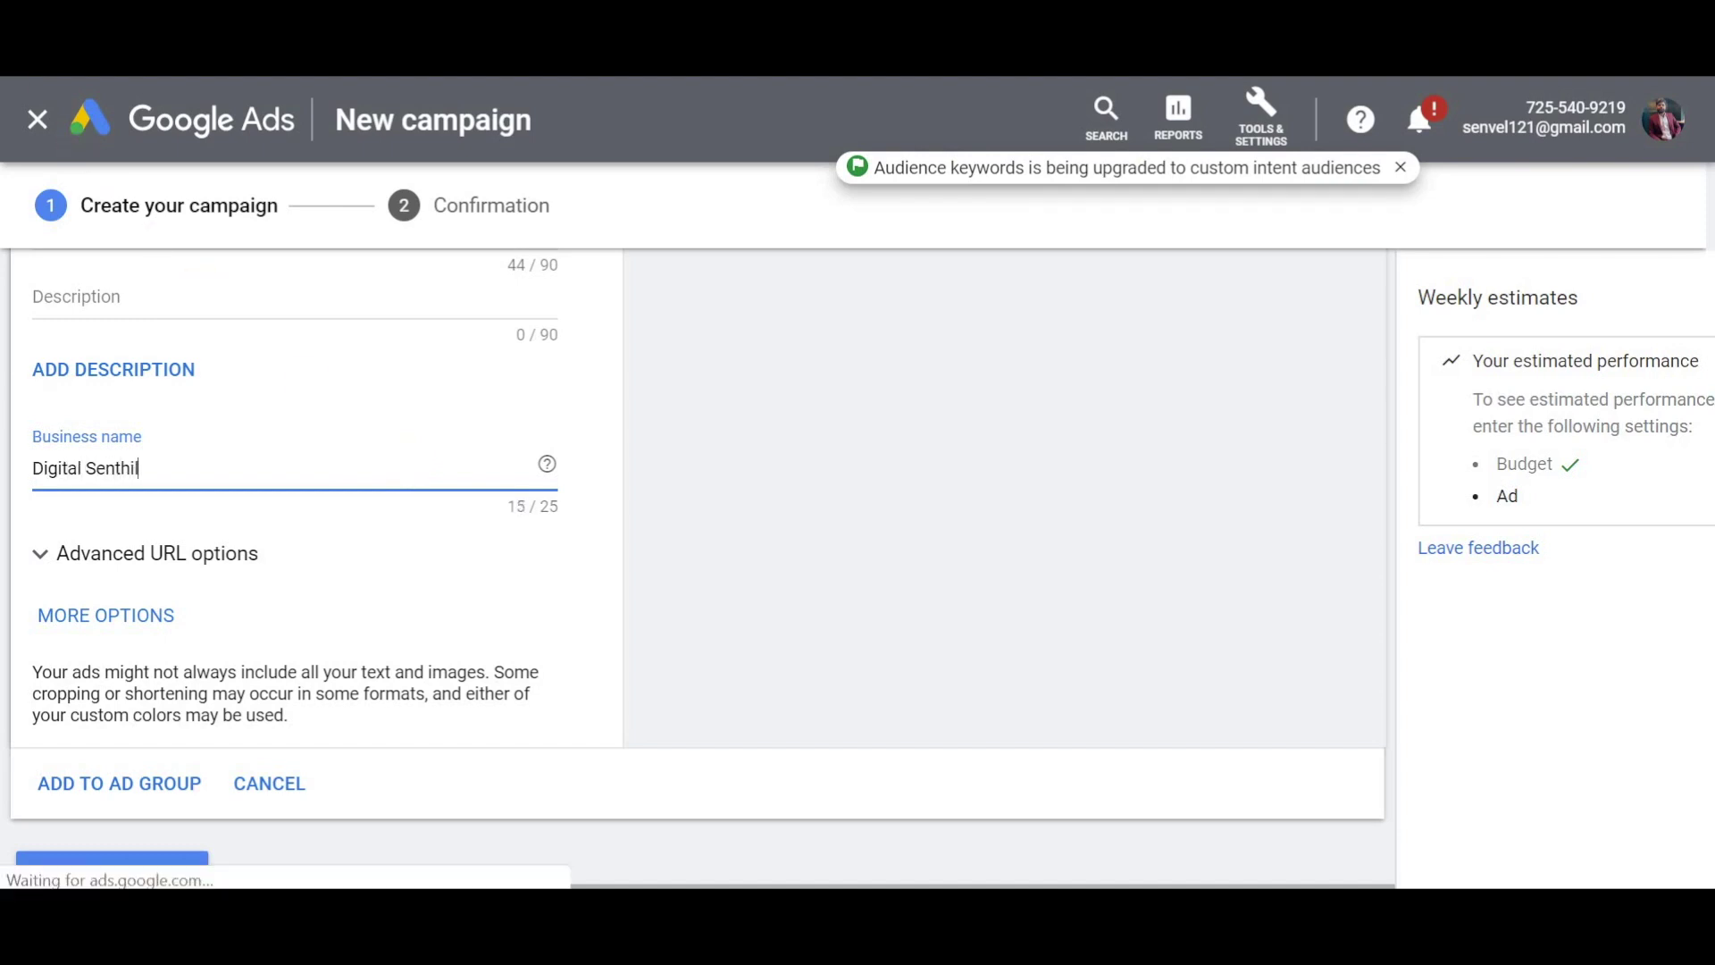
Step: Review the completed ad's images, texts, mobile preview and ad strength
{"action": "scroll", "coordinate": [313, 536], "scroll_direction": "up", "scroll_amount": 1}
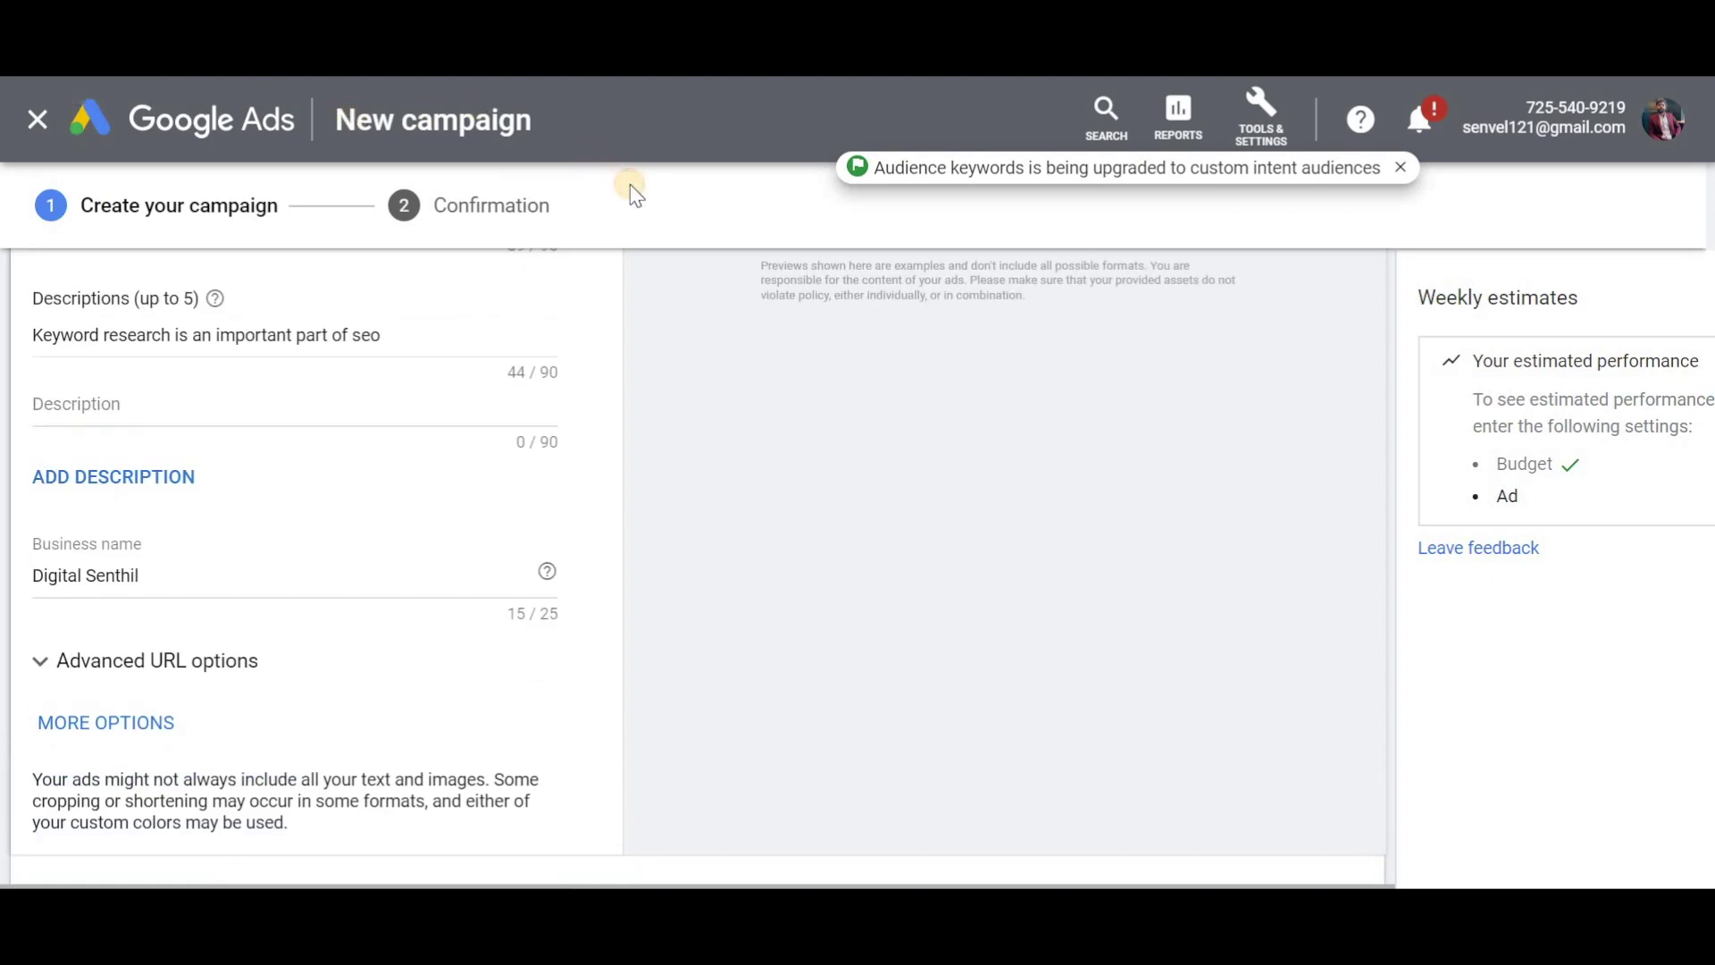
{"action": "scroll", "coordinate": [630, 184], "scroll_direction": "up", "scroll_amount": 5}
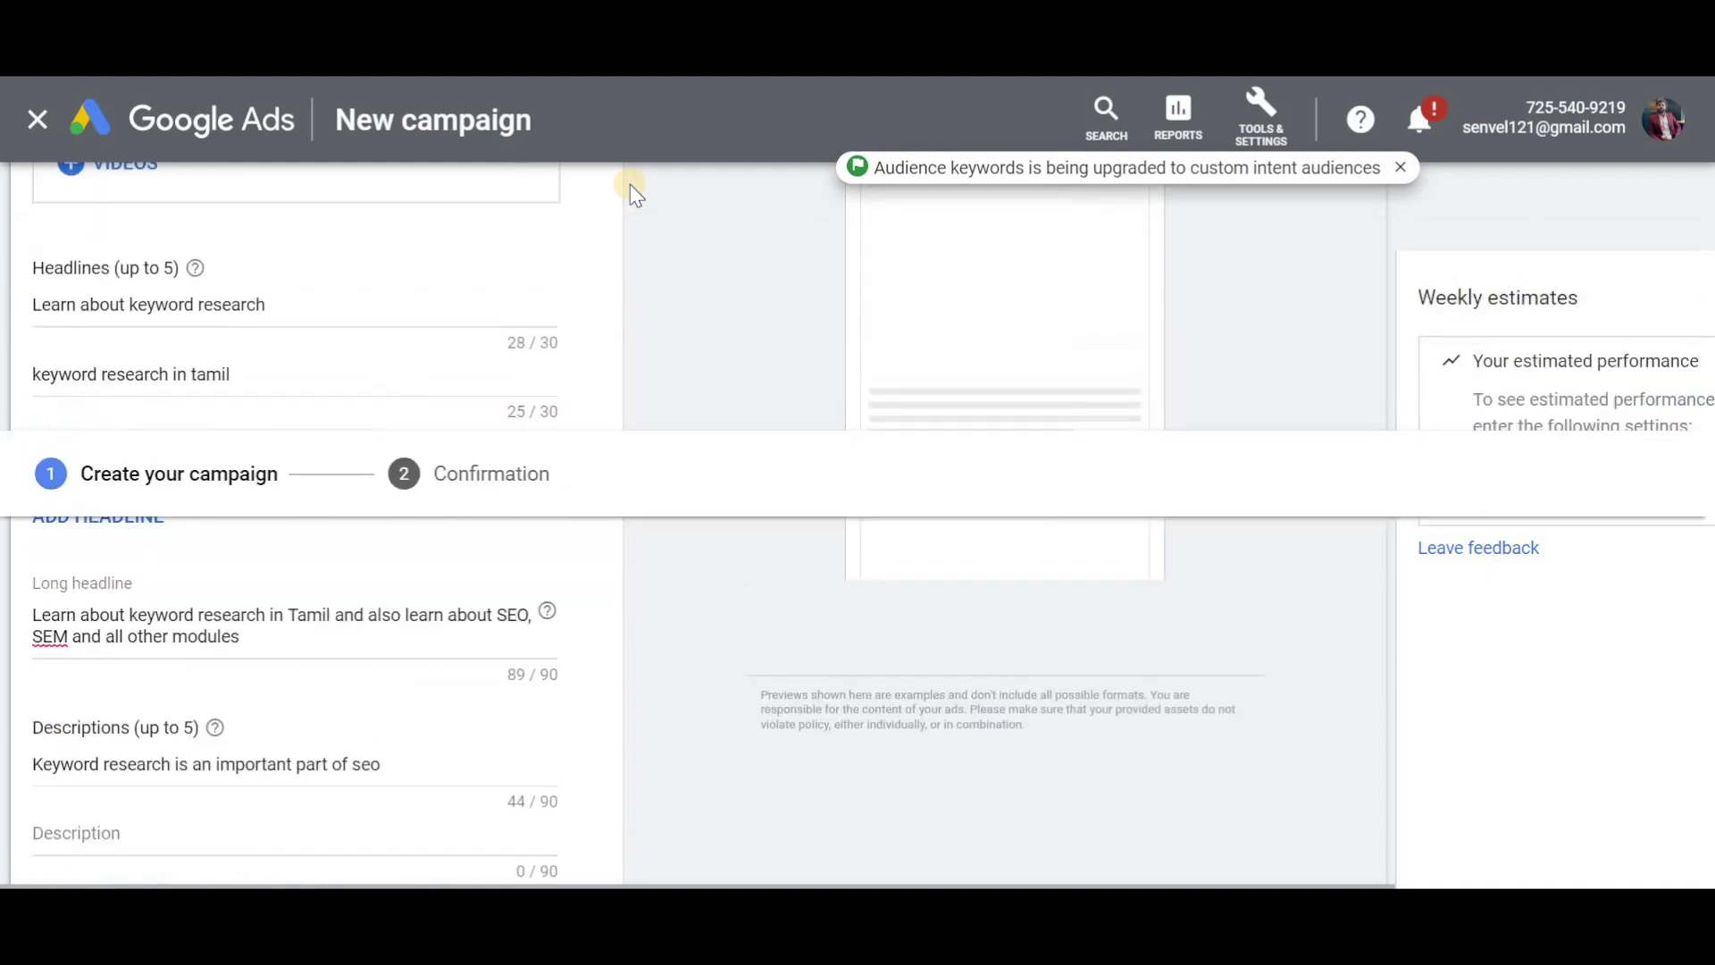
{"action": "scroll", "coordinate": [630, 184], "scroll_direction": "up", "scroll_amount": 6}
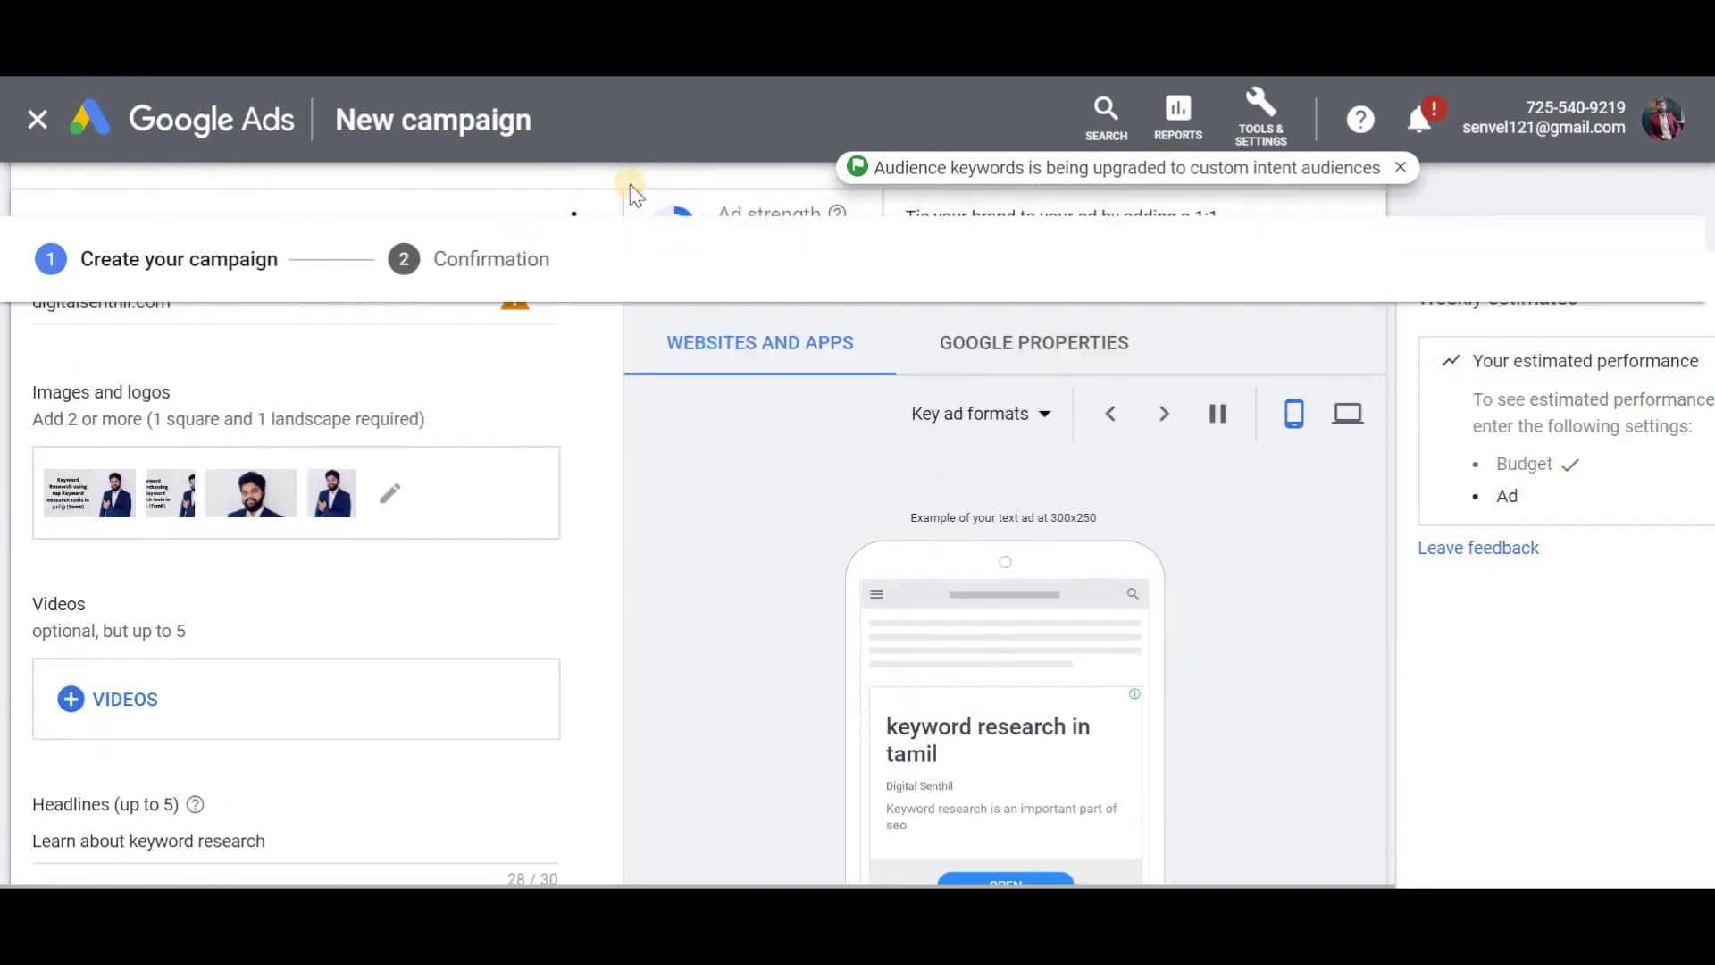
{"action": "scroll", "coordinate": [630, 184], "scroll_direction": "down", "scroll_amount": 1}
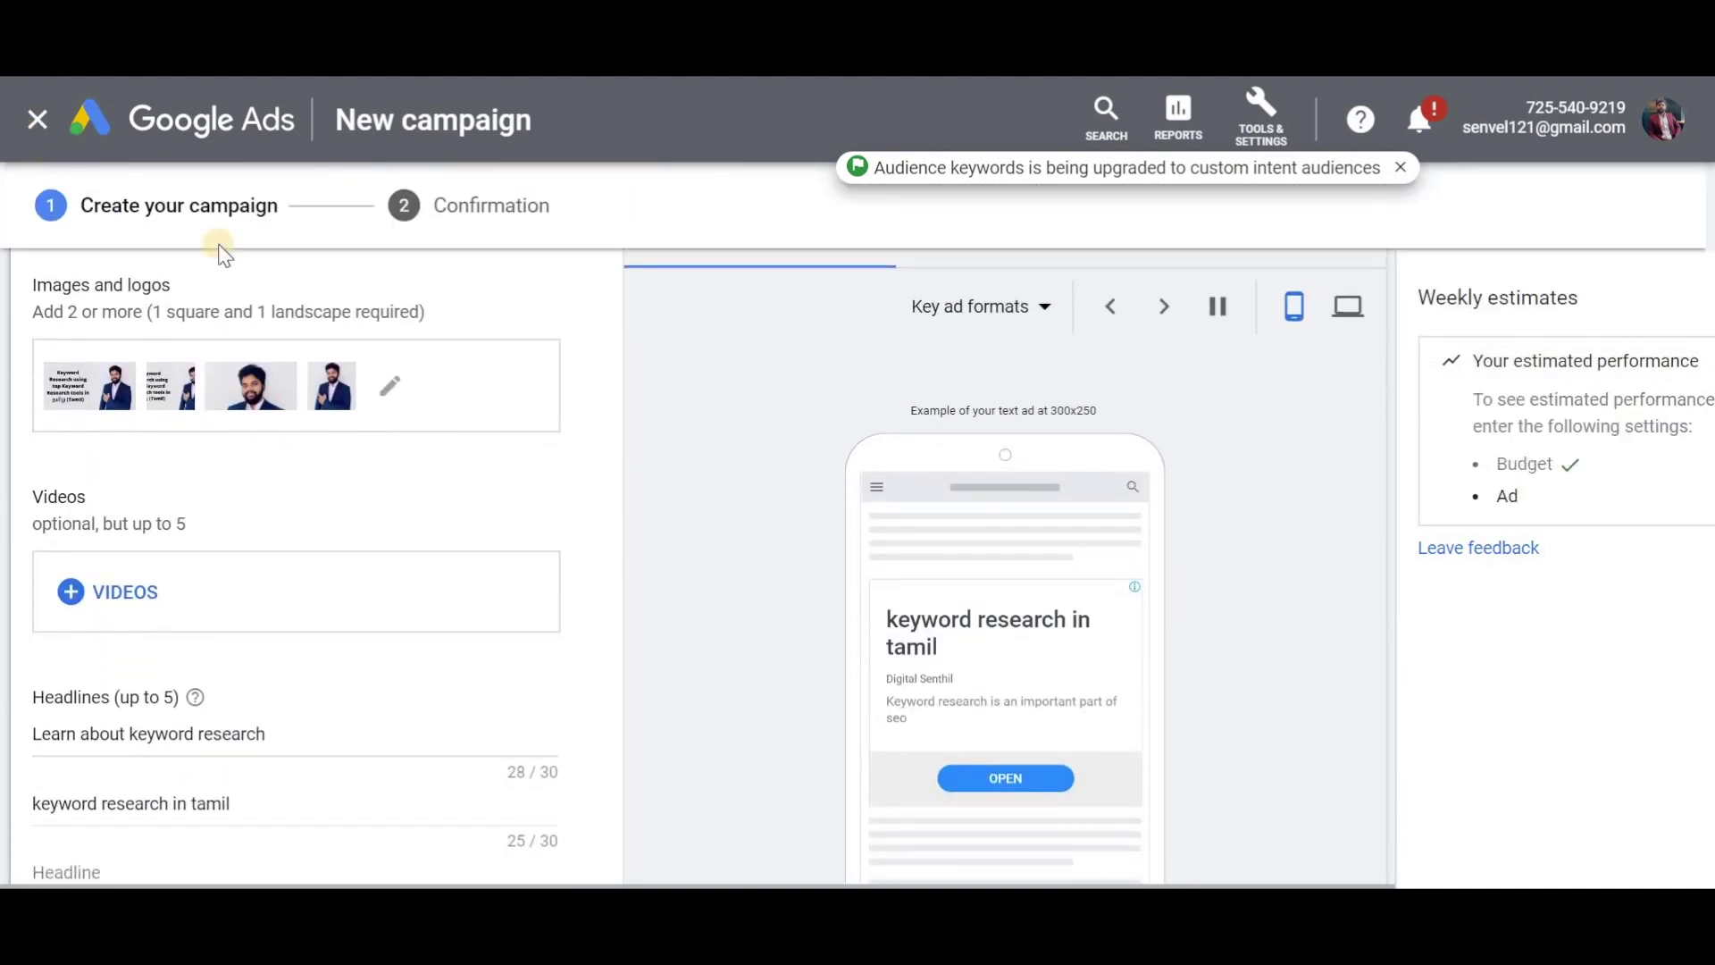
{"action": "scroll", "coordinate": [328, 308], "scroll_direction": "up", "scroll_amount": 1}
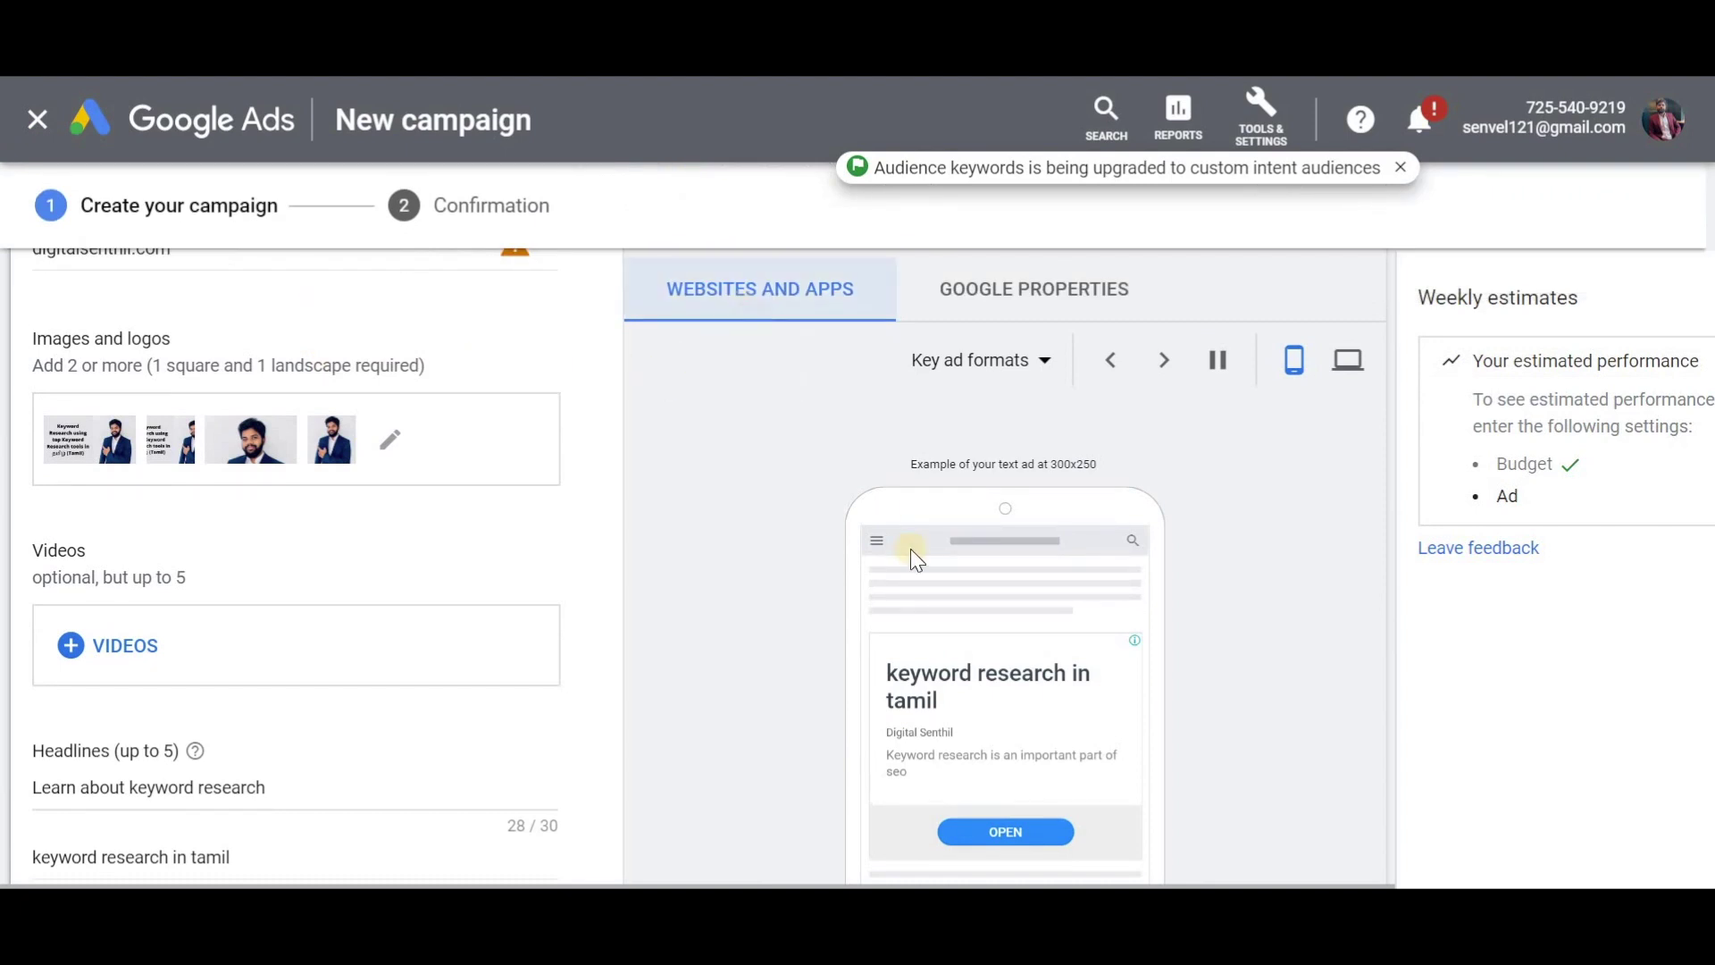
{"action": "scroll", "coordinate": [994, 722], "scroll_direction": "down", "scroll_amount": 1}
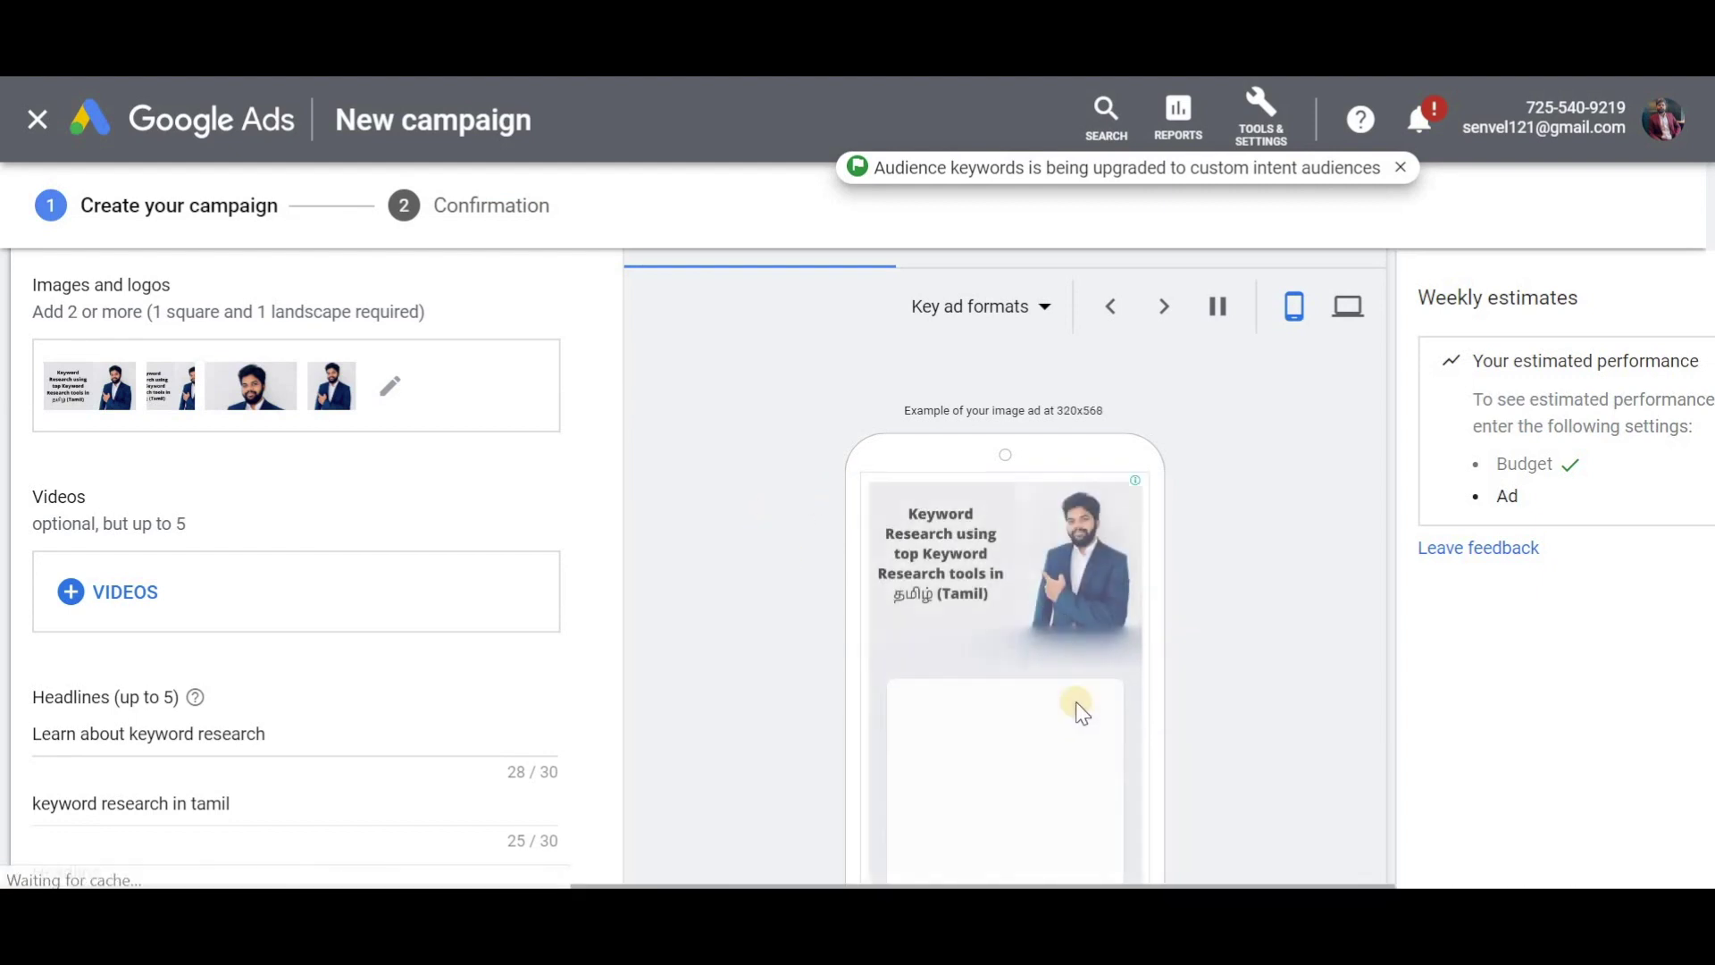
{"action": "scroll", "coordinate": [1074, 704], "scroll_direction": "down", "scroll_amount": 1}
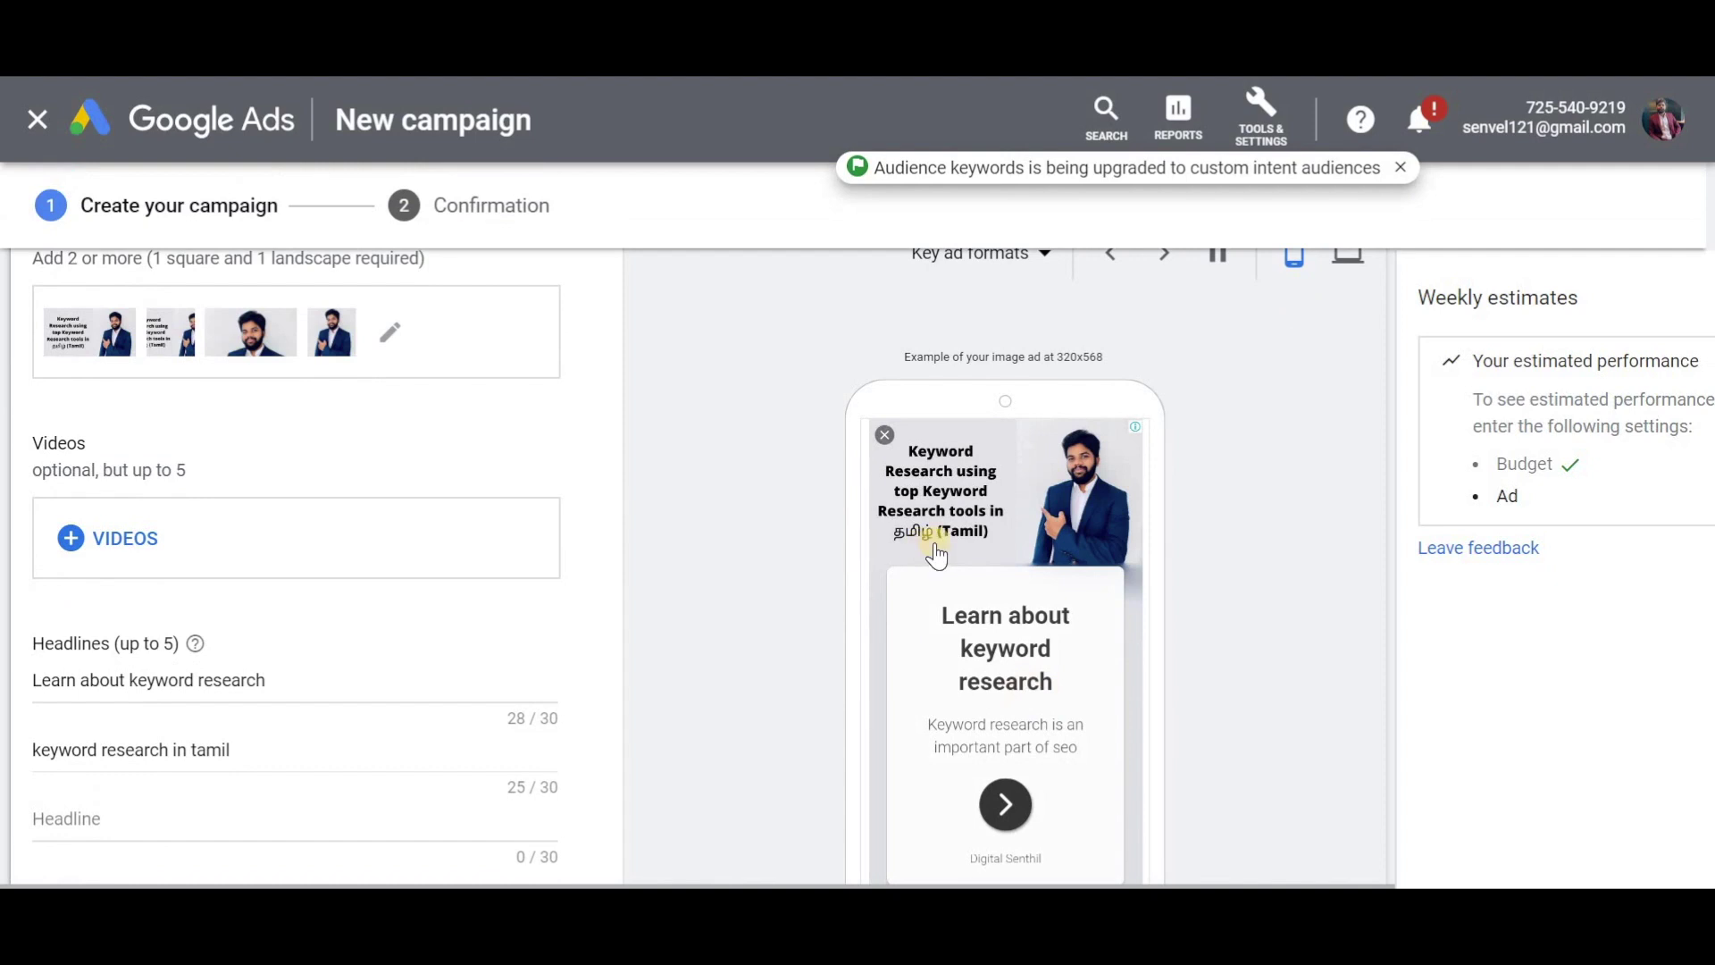
{"action": "scroll", "coordinate": [937, 556], "scroll_direction": "up", "scroll_amount": 4}
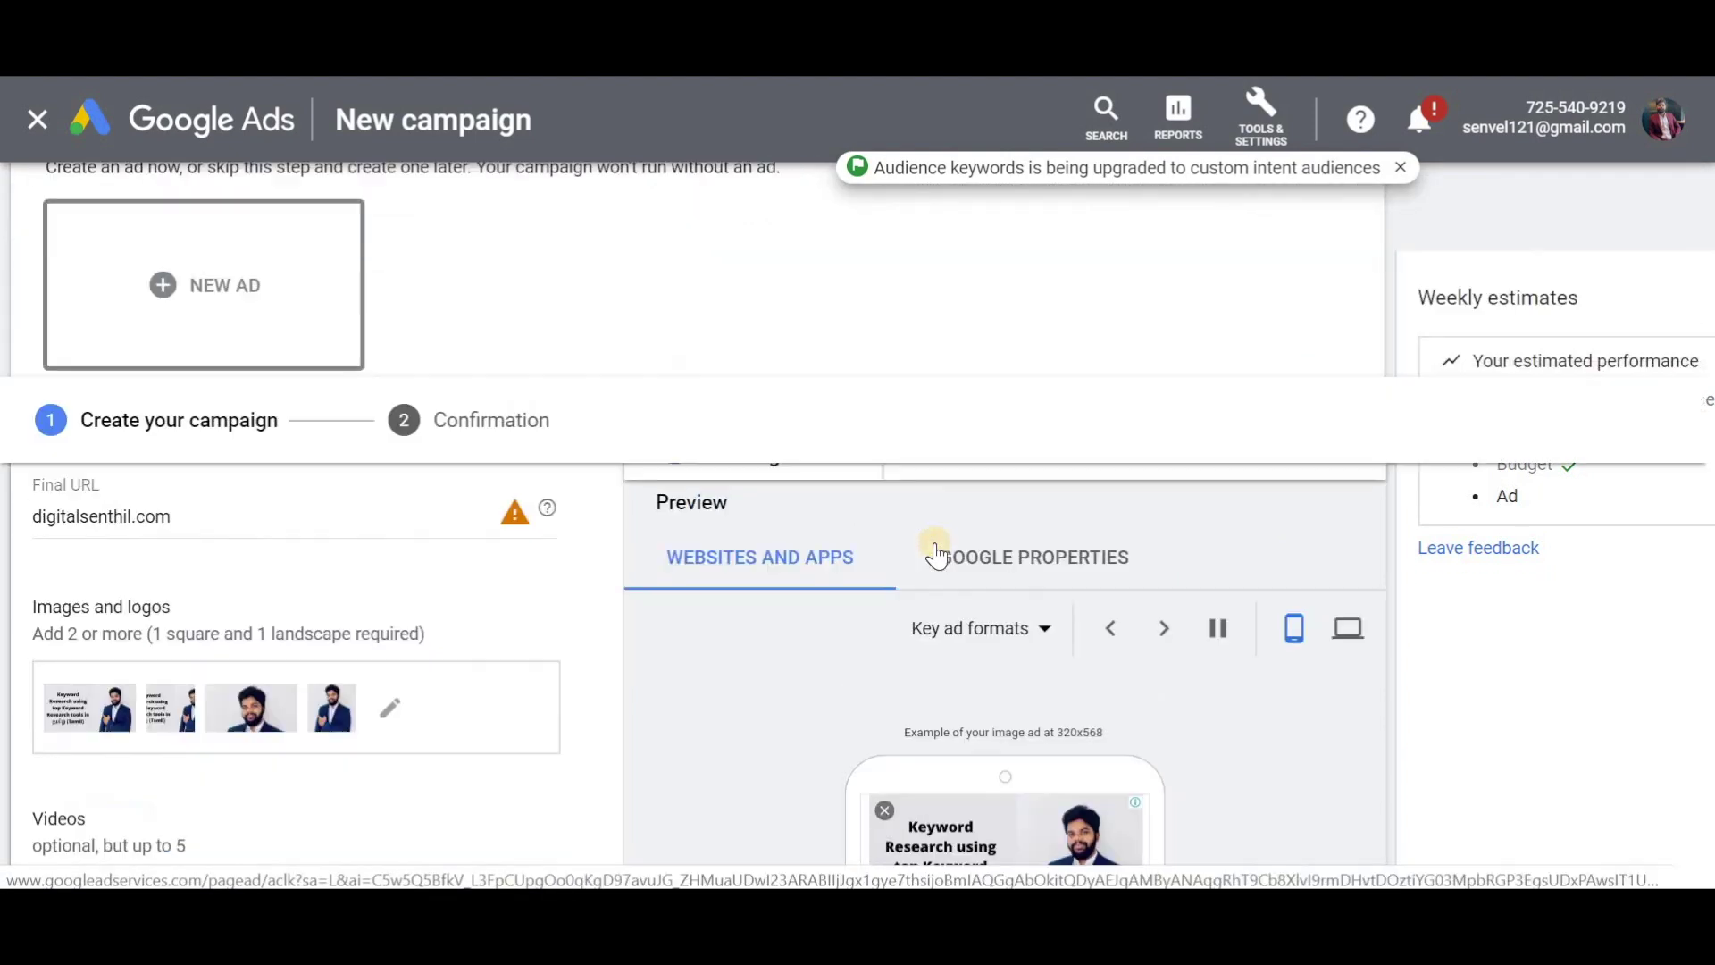
{"action": "scroll", "coordinate": [936, 556], "scroll_direction": "up", "scroll_amount": 1}
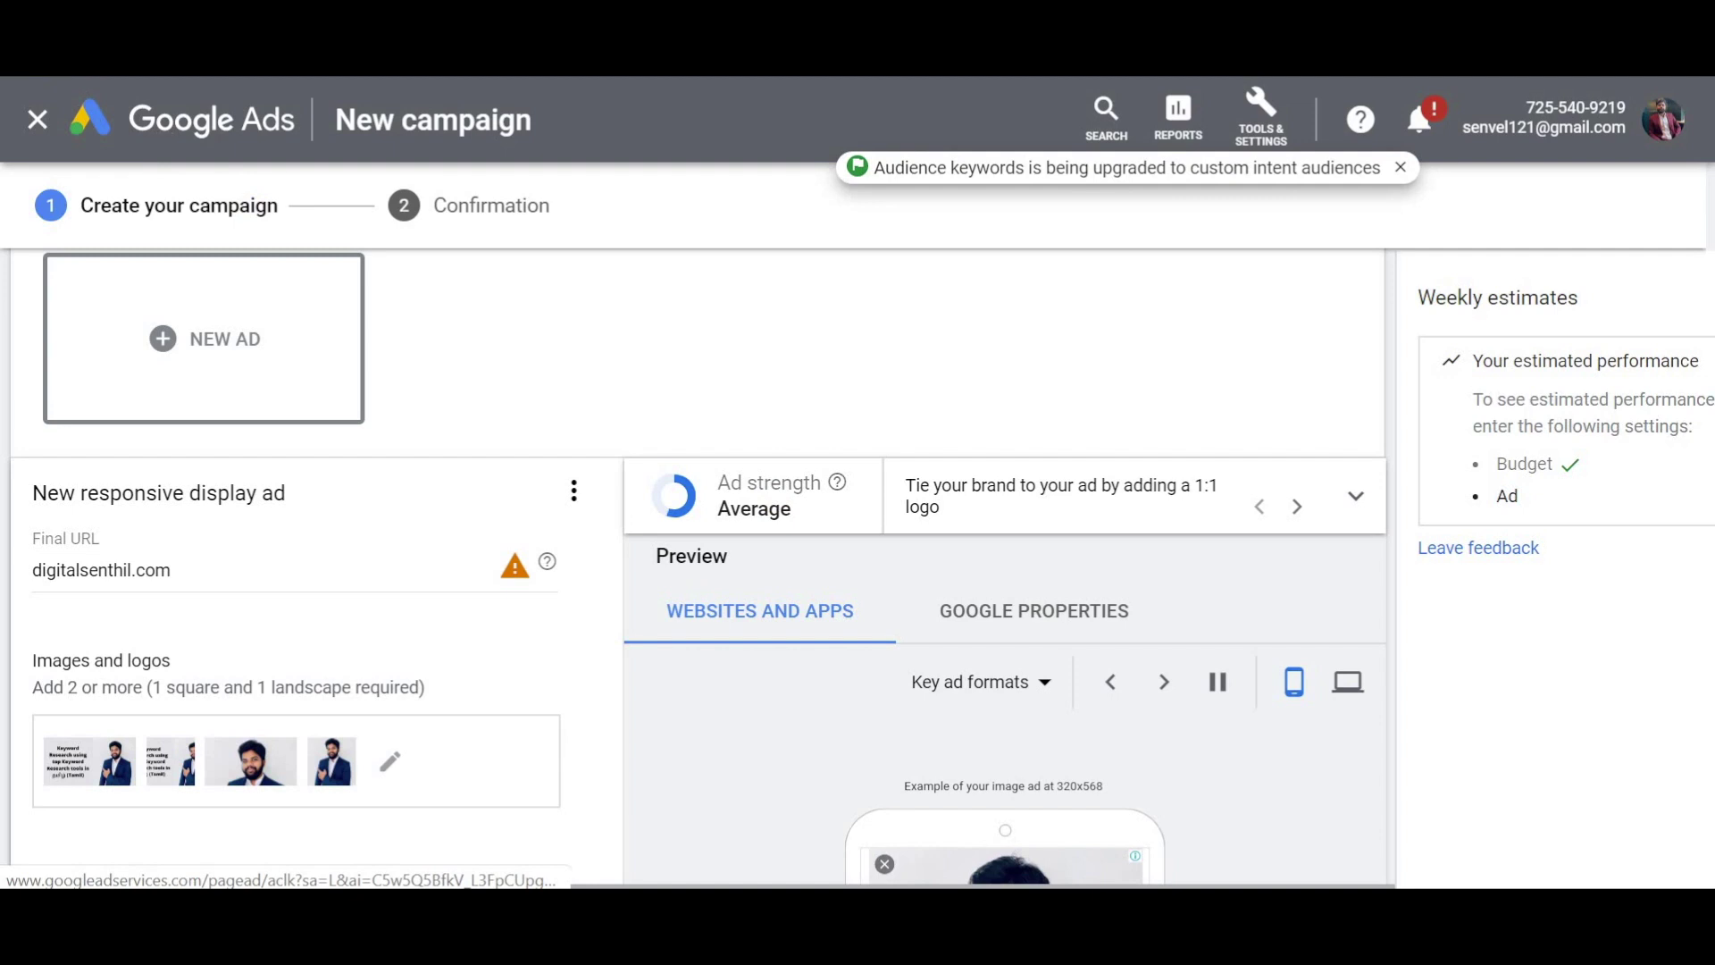
Step: Preview how the responsive display ad looks on desktop across websites and apps
{"action": "scroll", "coordinate": [971, 489], "scroll_direction": "down", "scroll_amount": 3}
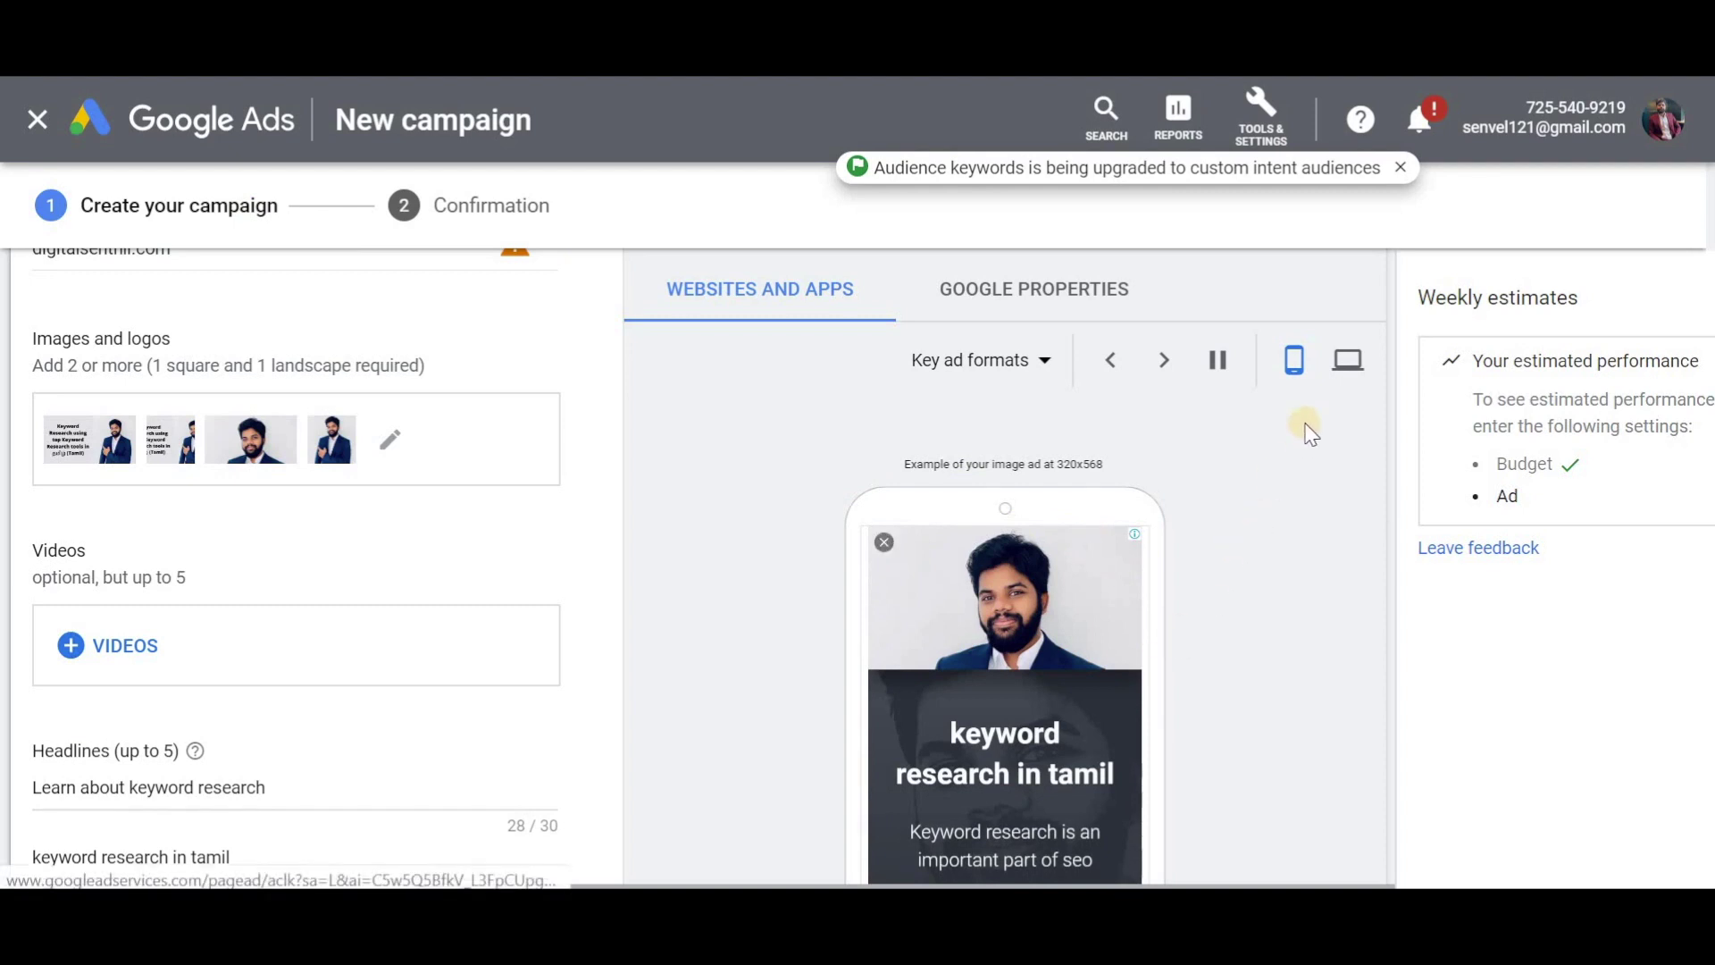
{"action": "left_click", "coordinate": [1356, 372]}
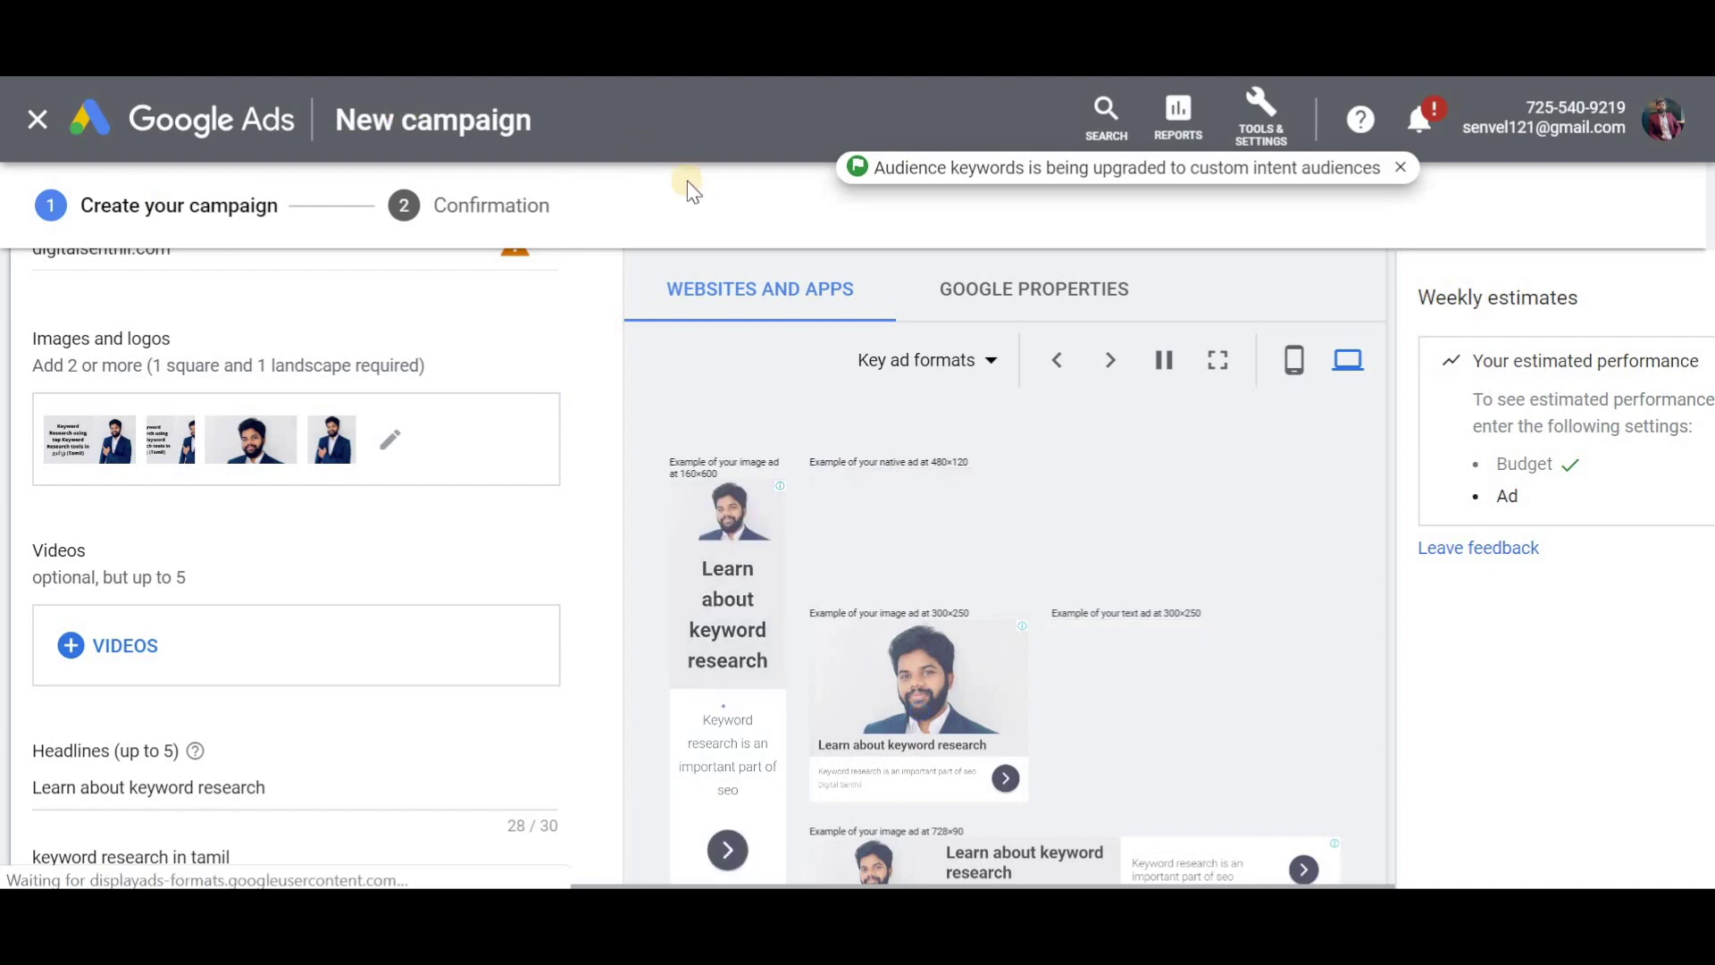
Step: Create the campaign with the completed responsive display ad
{"action": "scroll", "coordinate": [688, 181], "scroll_direction": "down", "scroll_amount": 5}
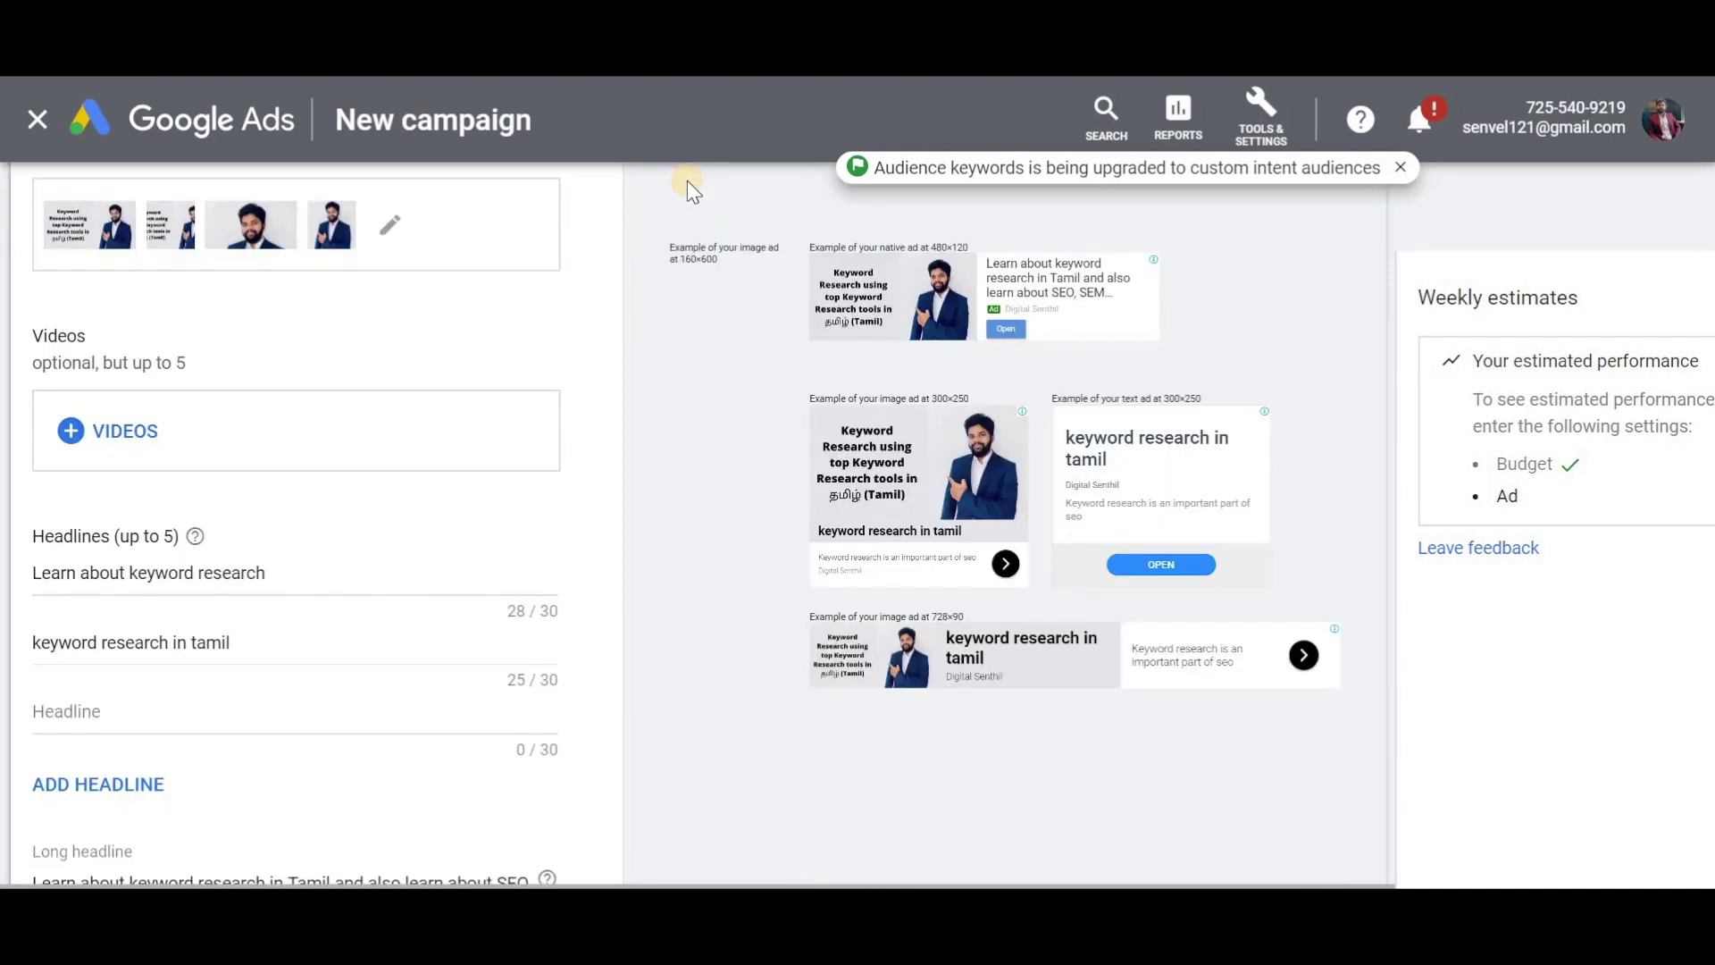
{"action": "scroll", "coordinate": [688, 181], "scroll_direction": "down", "scroll_amount": 4}
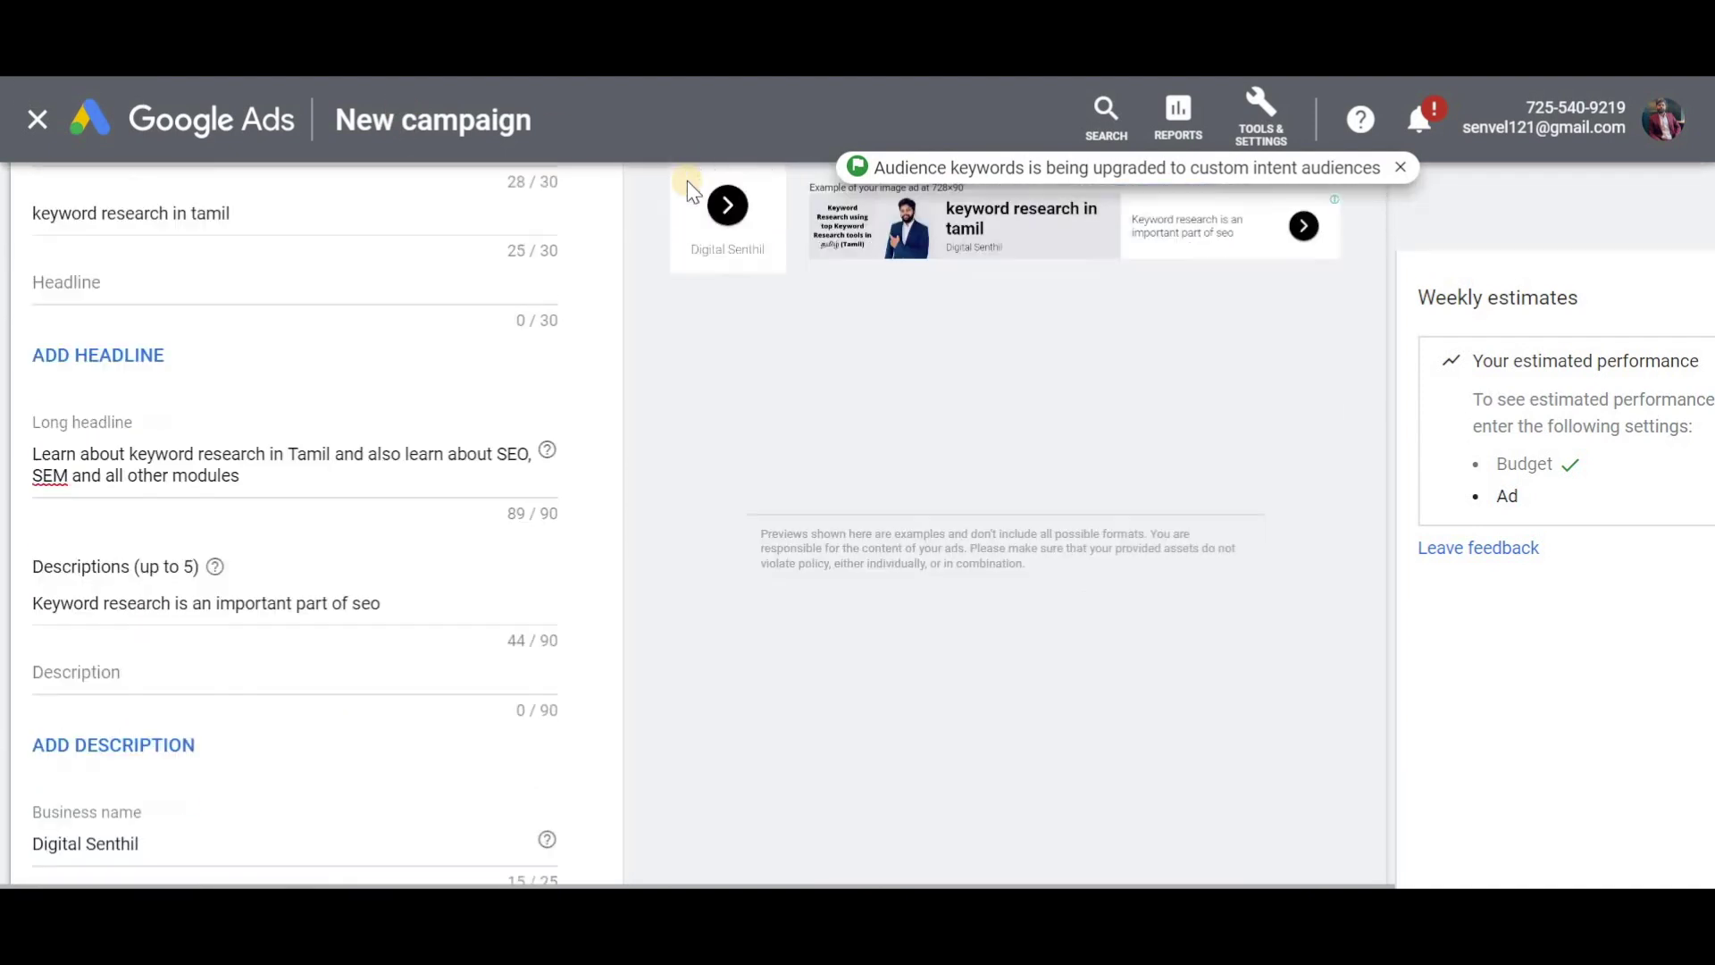
{"action": "scroll", "coordinate": [687, 180], "scroll_direction": "down", "scroll_amount": 4}
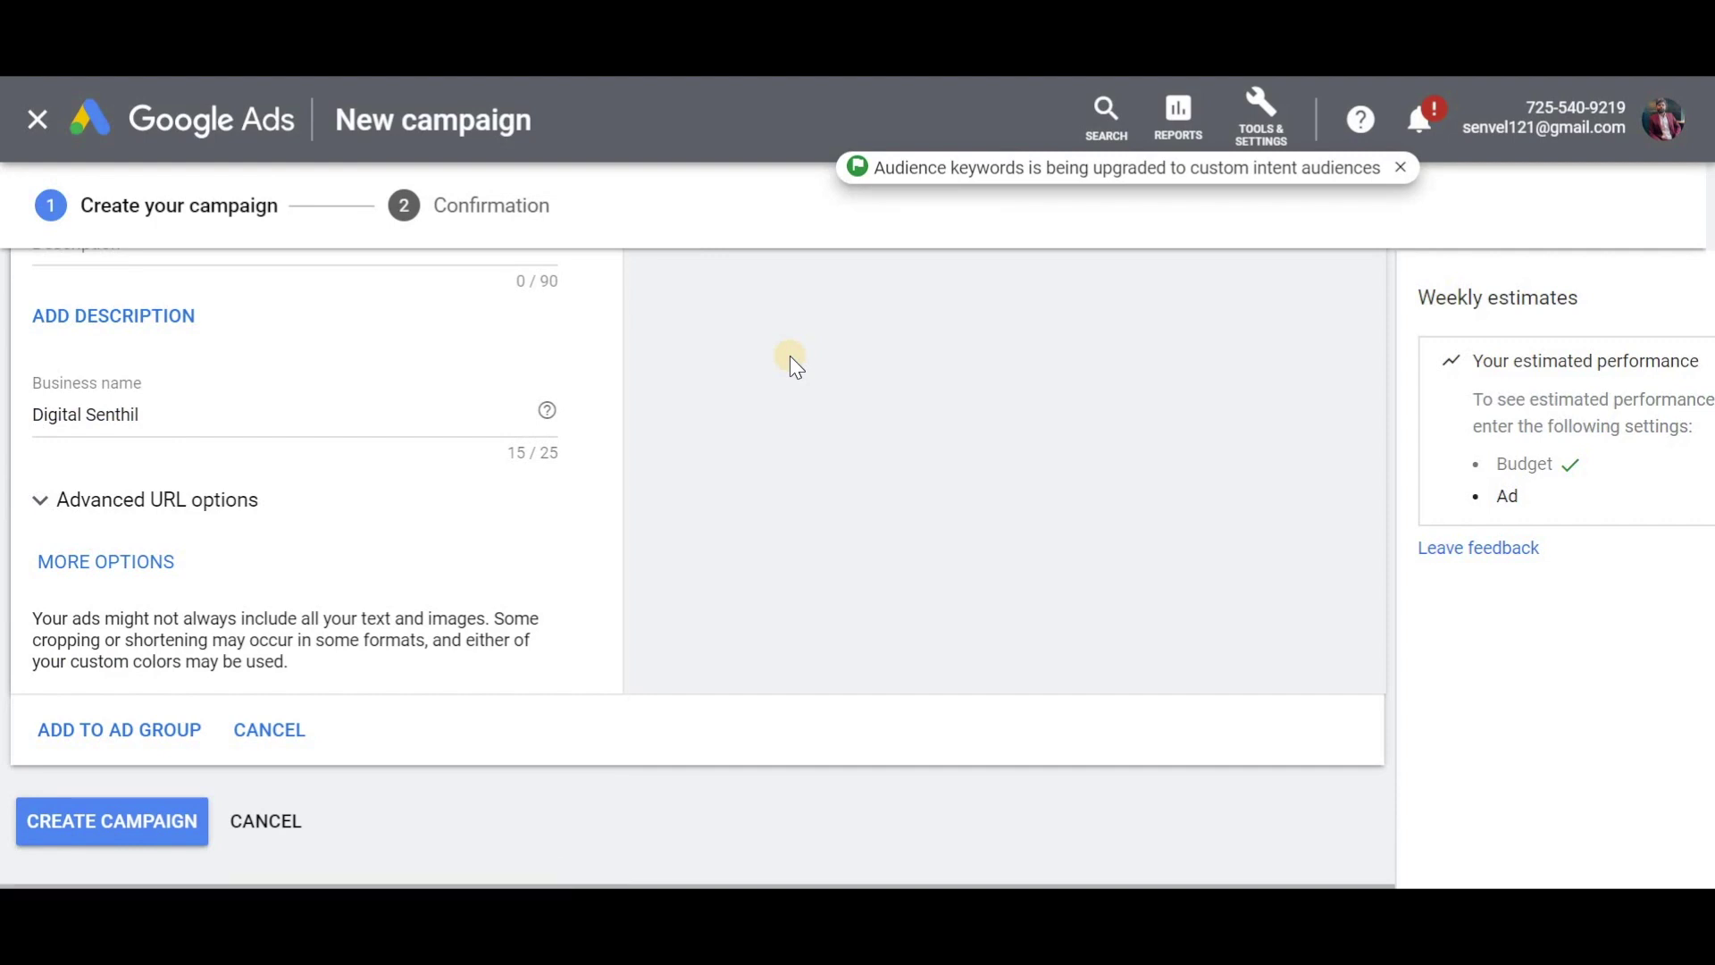
{"action": "left_click", "coordinate": [83, 833]}
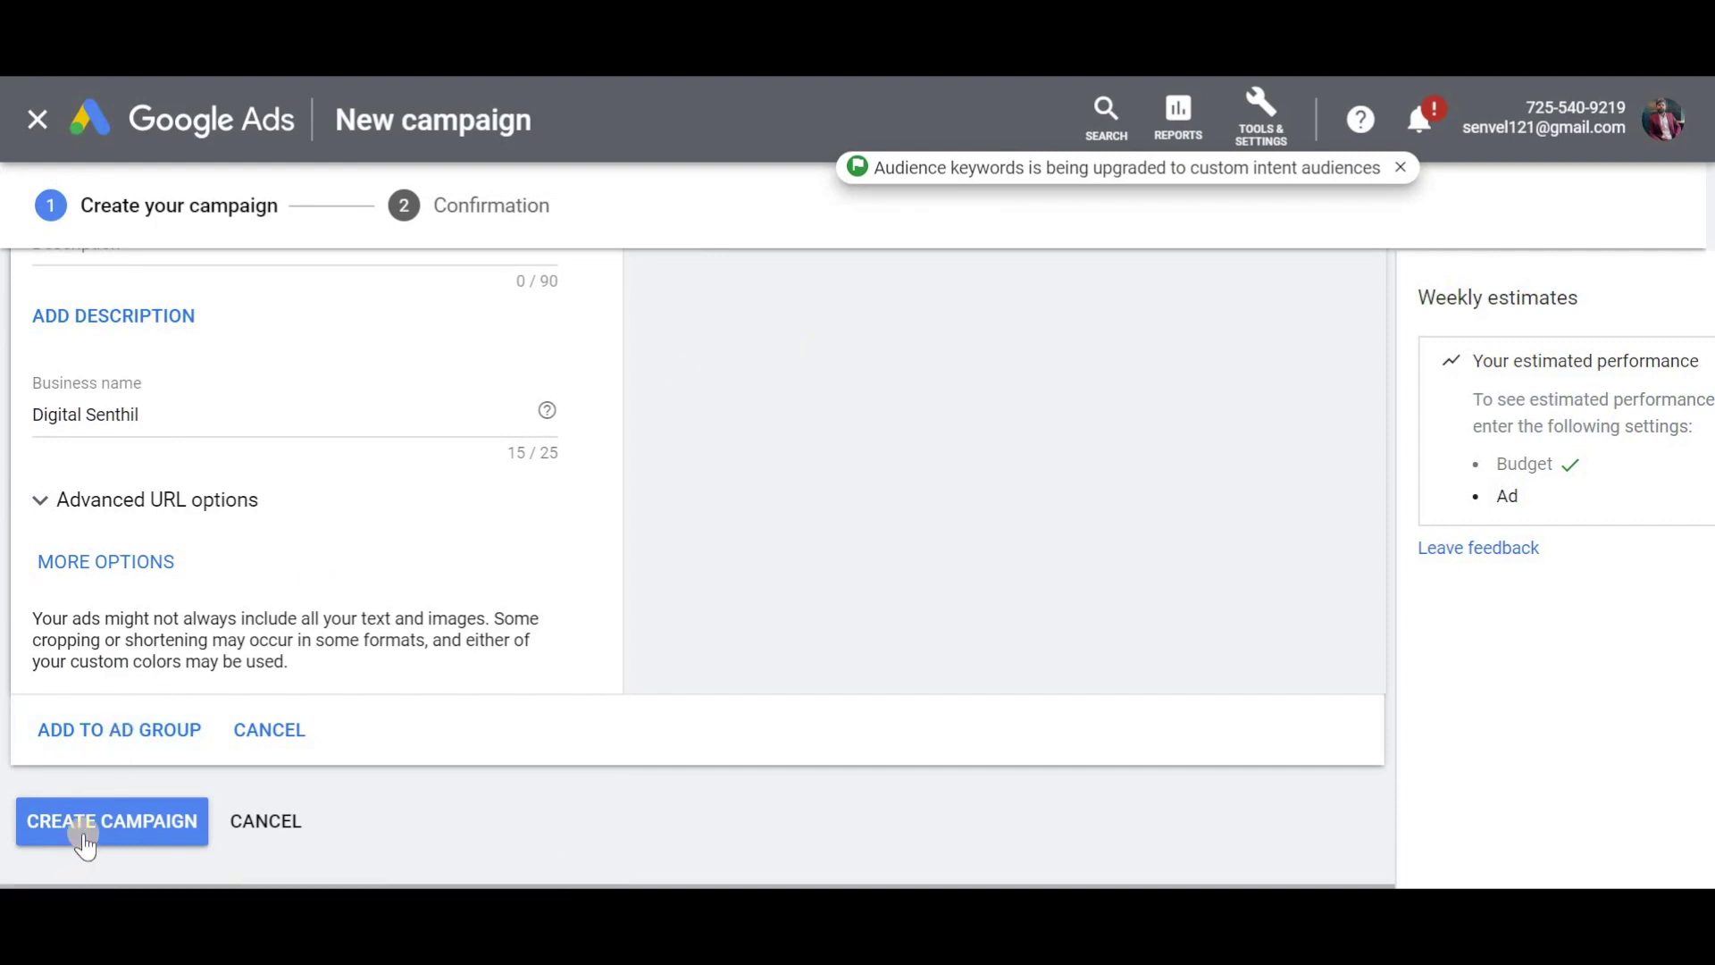